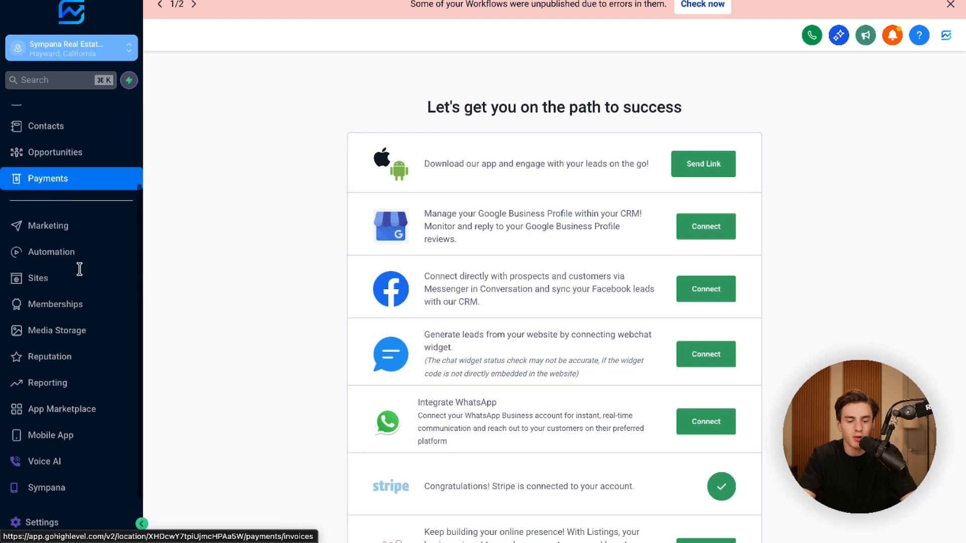
# - Search the App Marketplace for "sympana" and open the Sympana Connector app page
pyautogui.click(75, 425)
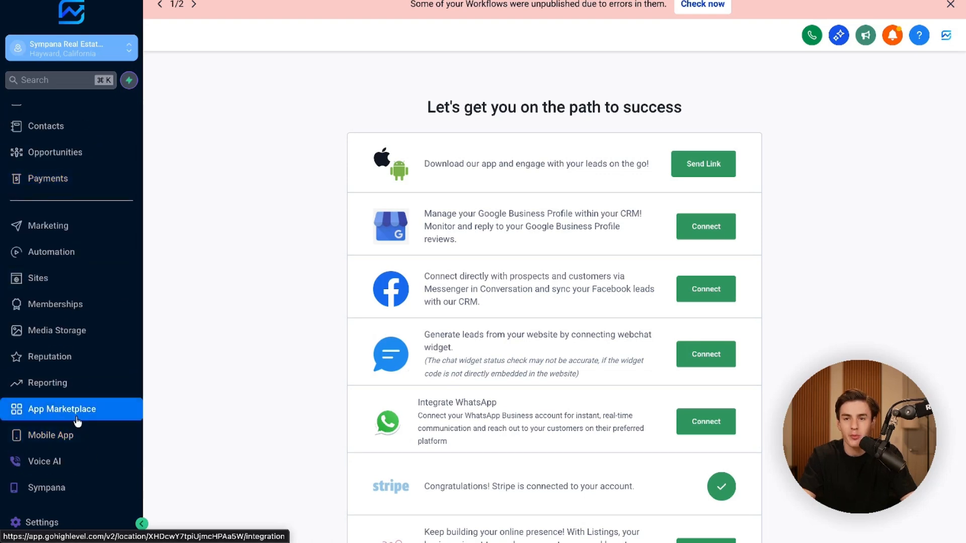
pyautogui.click(821, 190)
pyautogui.write('sympana')
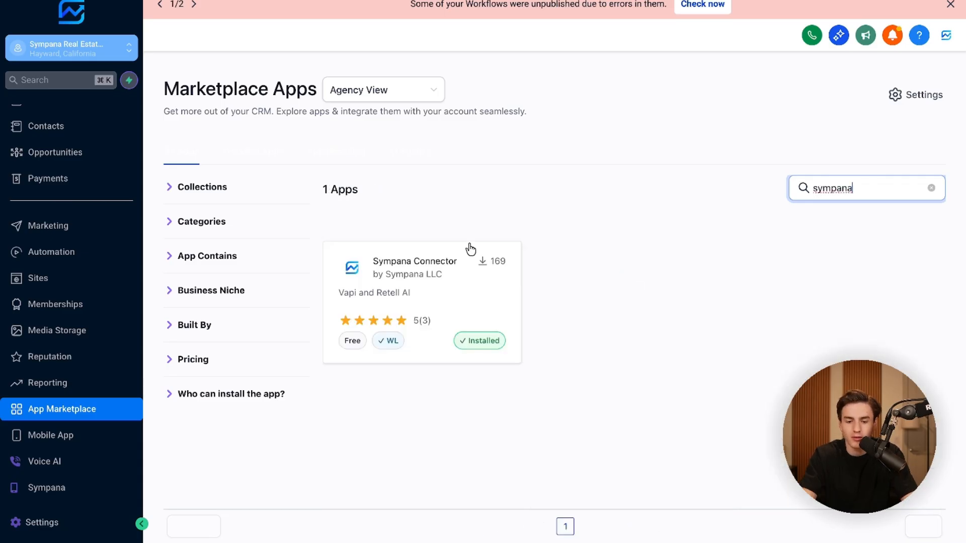
pyautogui.click(449, 301)
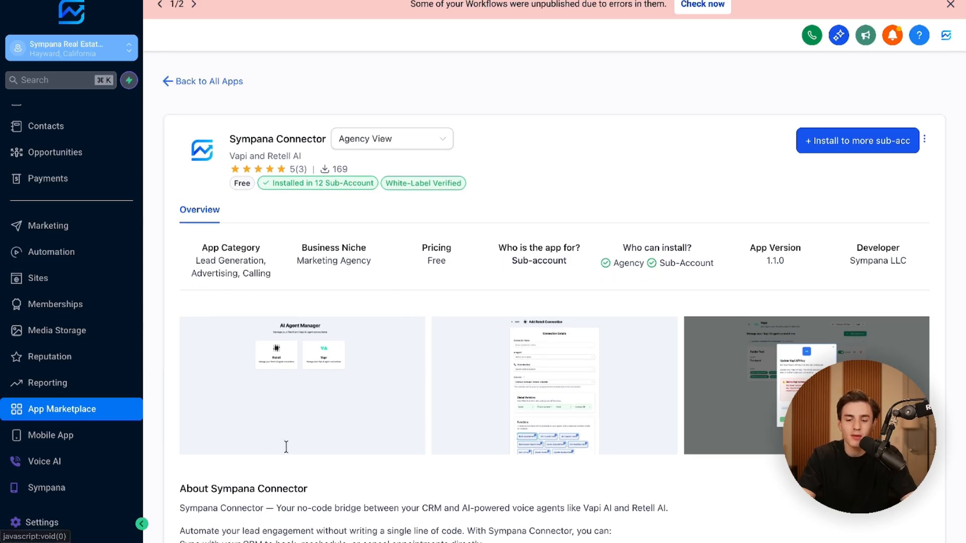
# - Clear the stored Retell AI API key in the Sympana app and open the API Keys page of the Retell AI dashboard
pyautogui.click(119, 498)
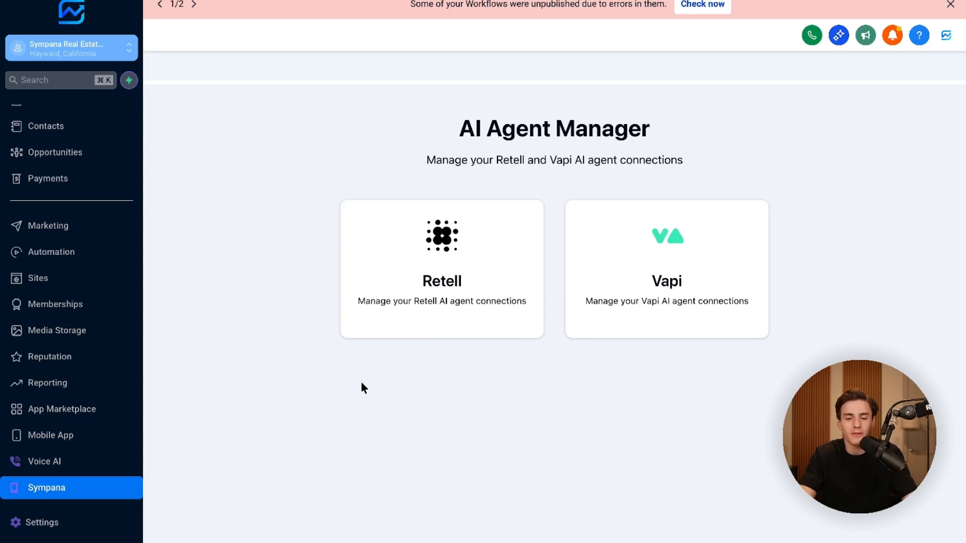
pyautogui.click(454, 275)
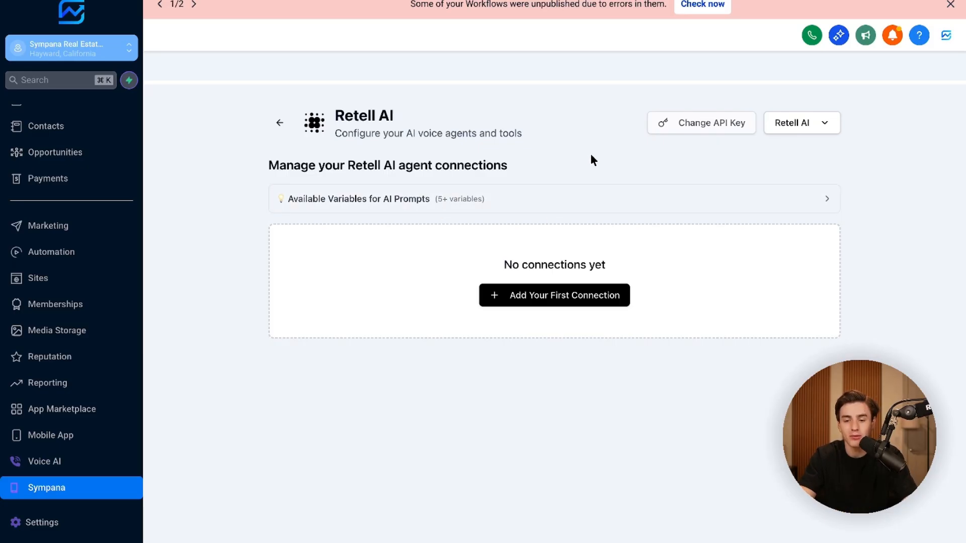
pyautogui.click(681, 127)
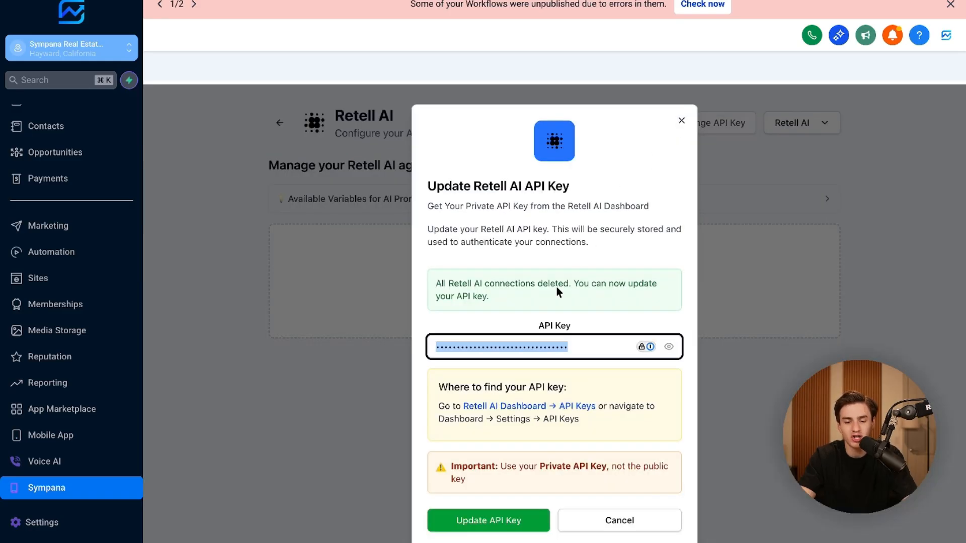
pyautogui.press('BackSpace')
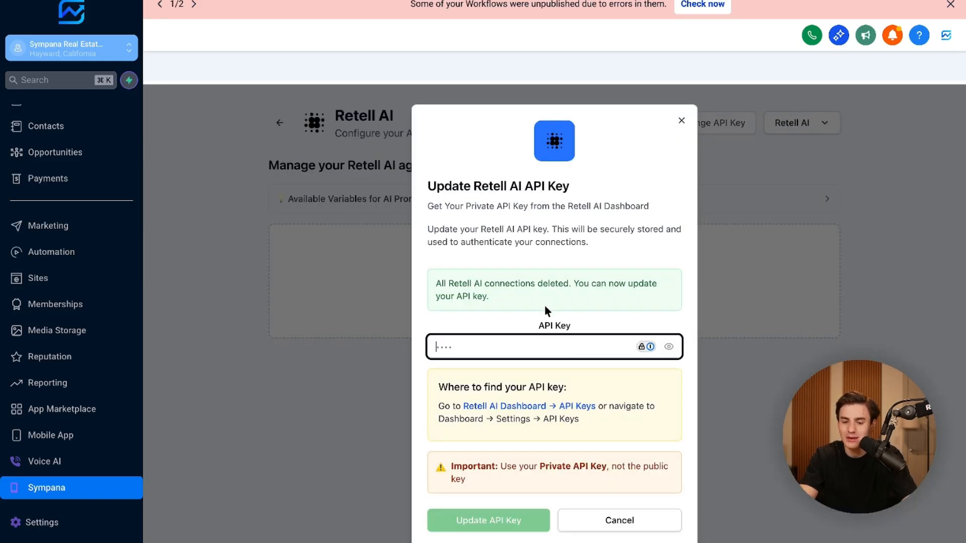
pyautogui.click(559, 361)
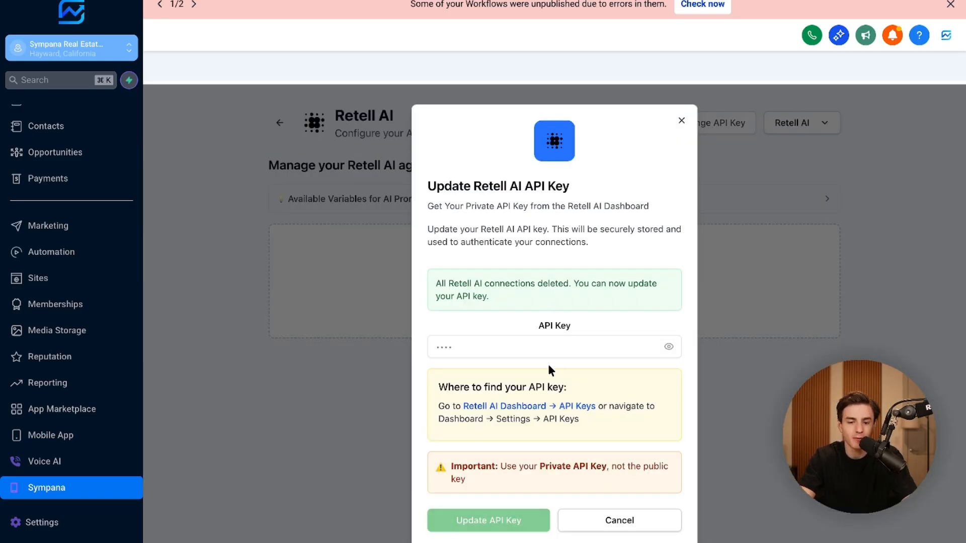
pyautogui.click(503, 397)
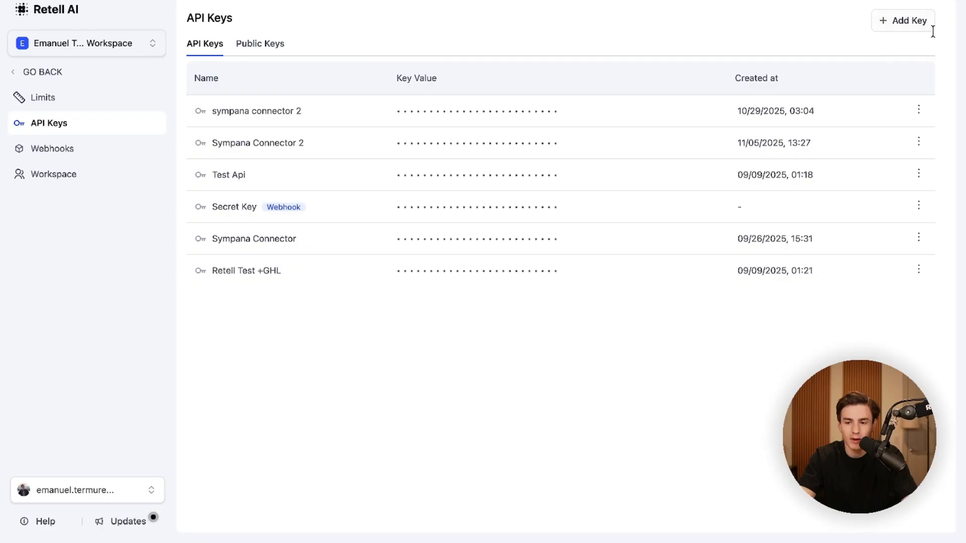
# - Create a private API key in Retell AI named "Demo Test Api Key"
pyautogui.click(924, 22)
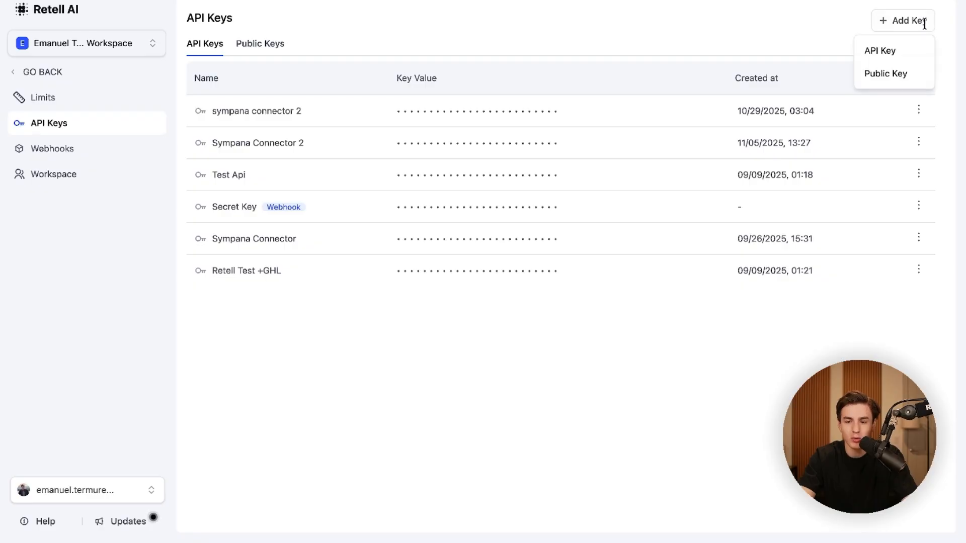
pyautogui.click(878, 51)
pyautogui.click(518, 262)
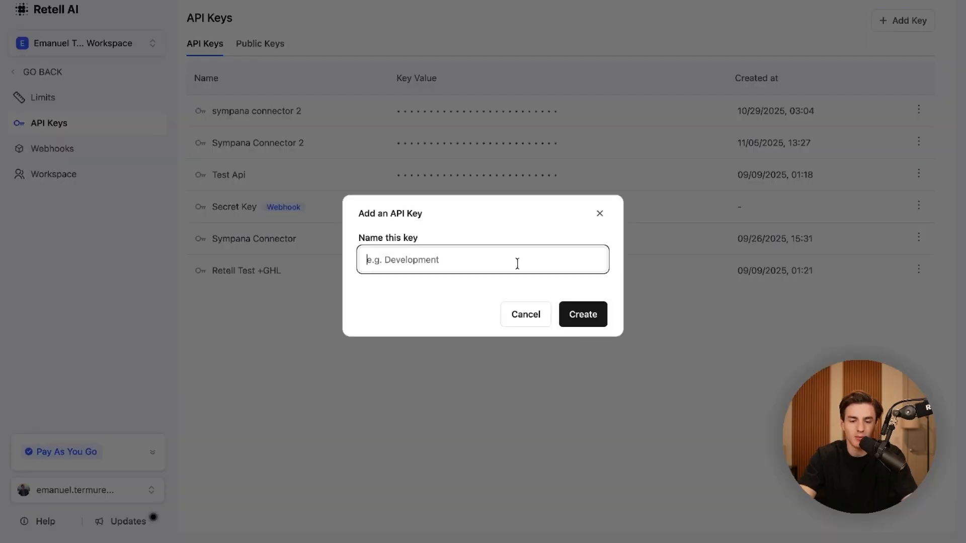
pyautogui.write('Demo ')
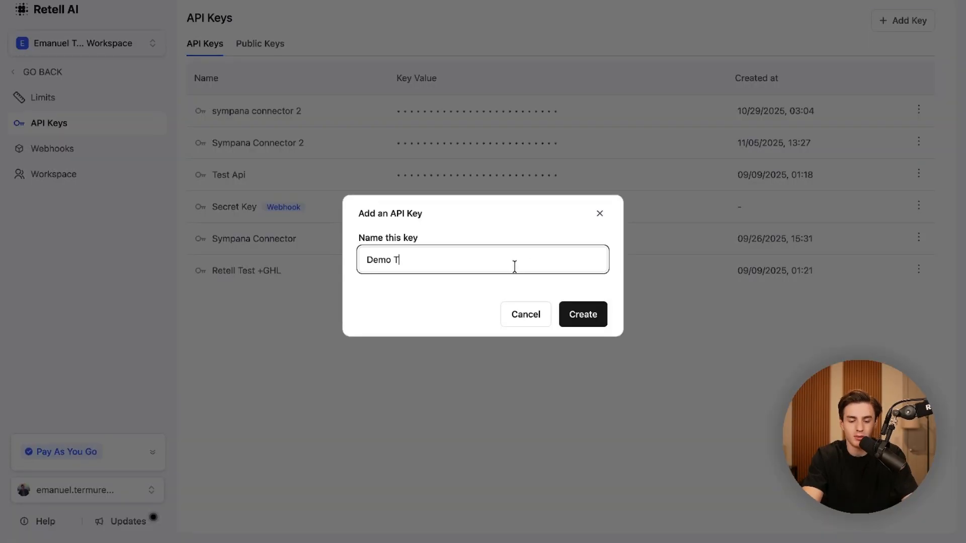
pyautogui.write('Test Api Key')
pyautogui.click(587, 322)
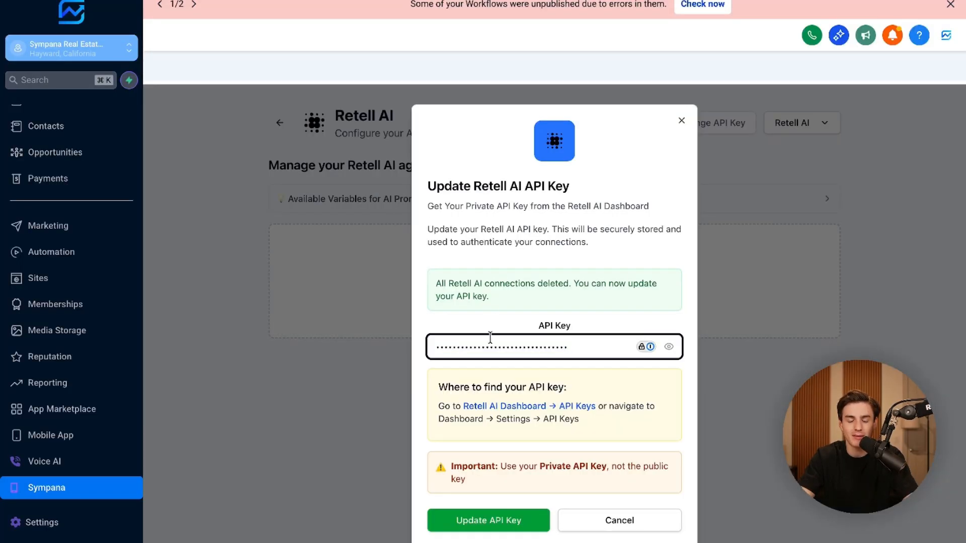
# - Update the Retell AI API key in the Sympana app with the new private key and dismiss the save-login prompt
pyautogui.click(466, 522)
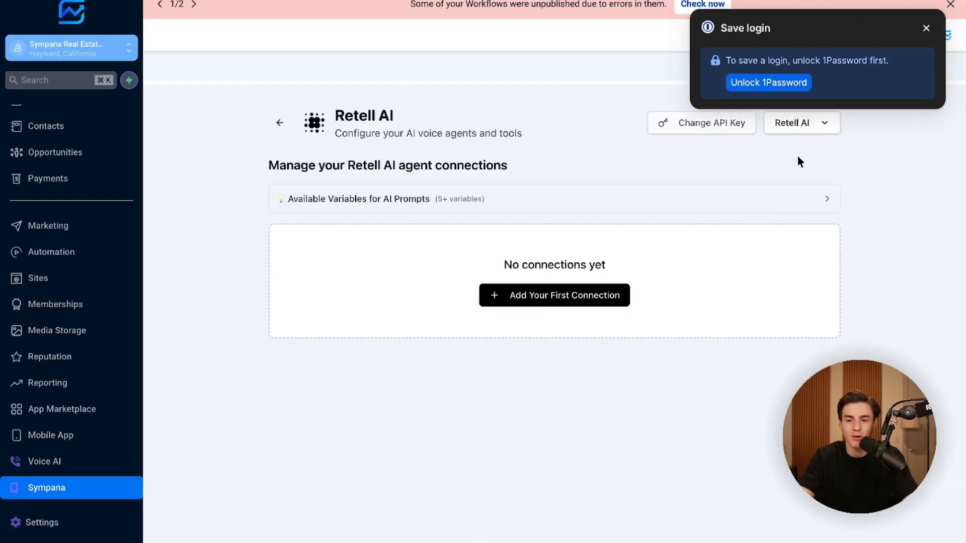
pyautogui.click(925, 28)
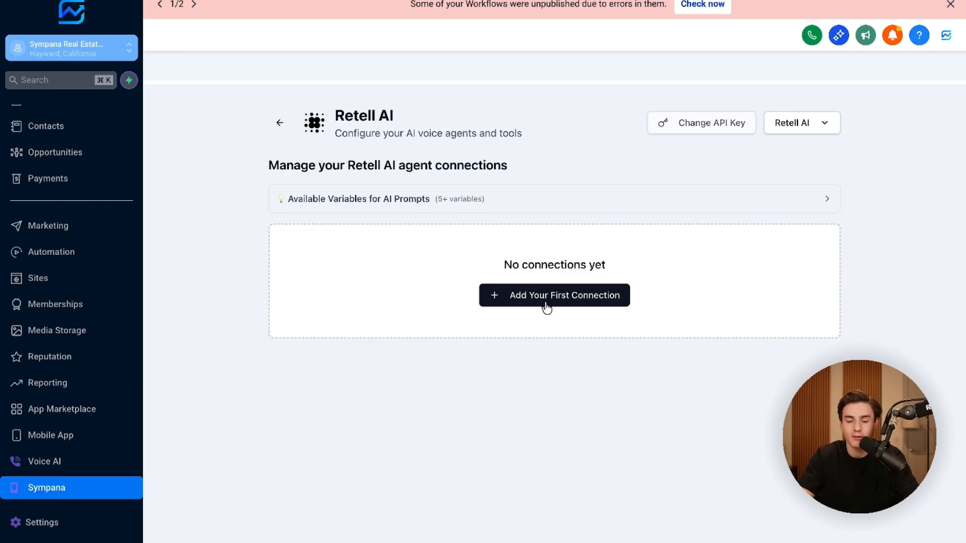
pyautogui.click(497, 303)
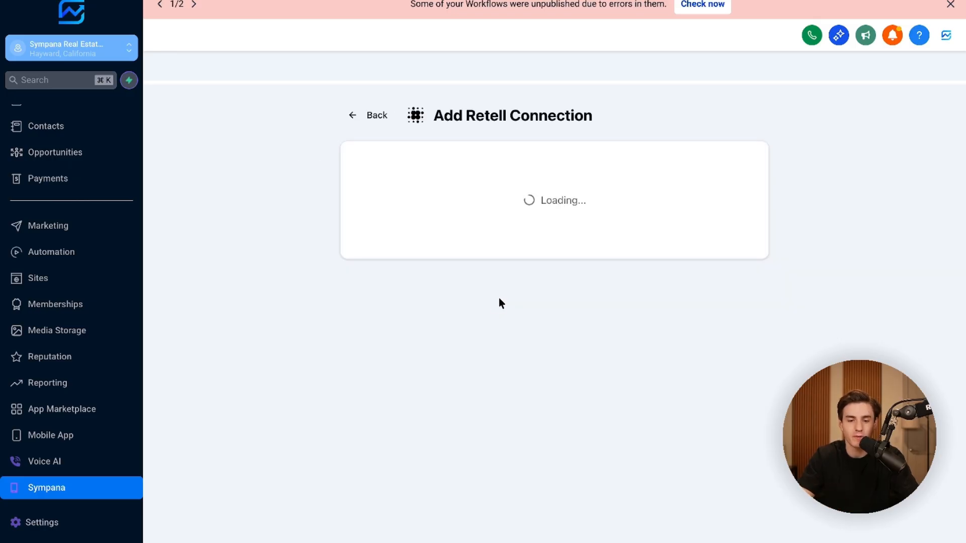
pyautogui.click(497, 229)
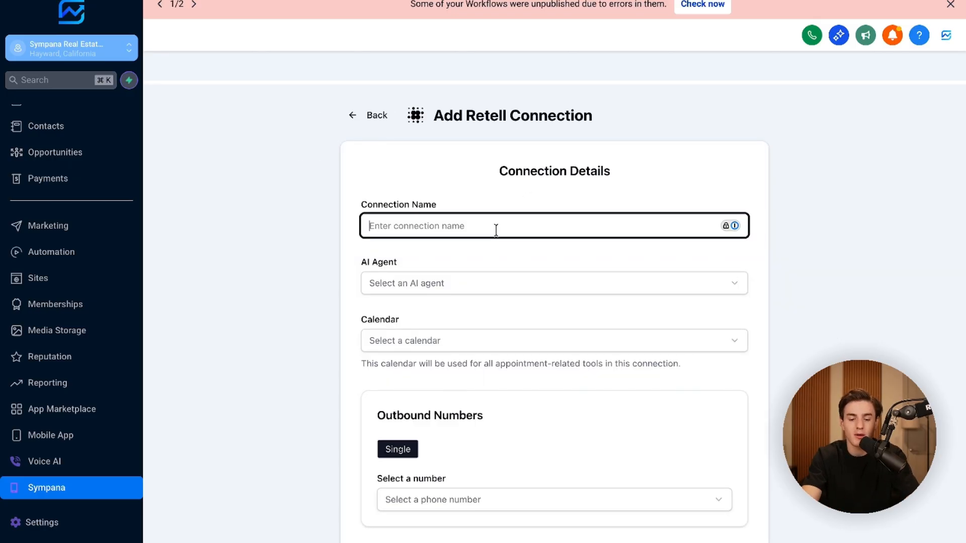
pyautogui.write('Sympana Conn')
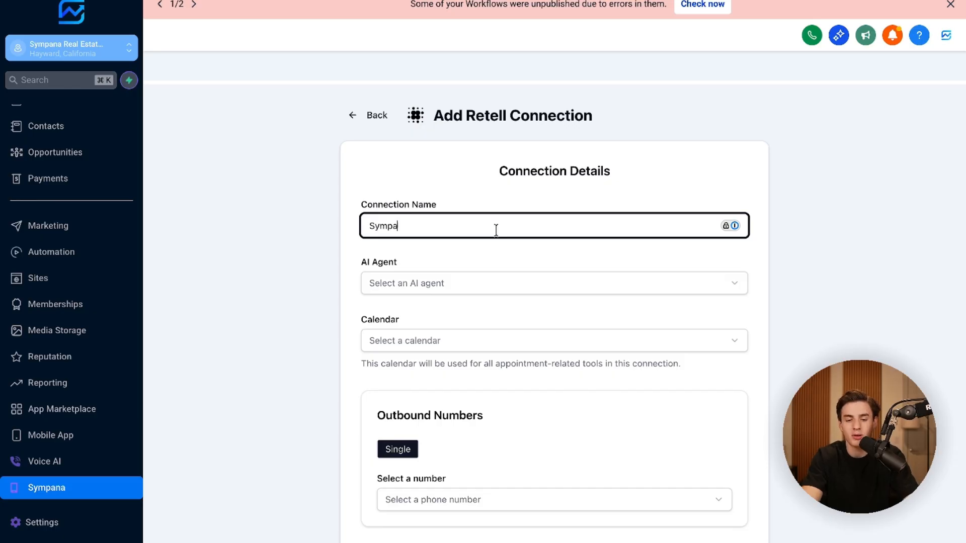
pyautogui.write('ector INbound')
pyautogui.press('BackSpace')
pyautogui.press('BackSpace')
pyautogui.press('BackSpace')
pyautogui.press('BackSpace')
pyautogui.press('BackSpace')
pyautogui.press('BackSpace')
pyautogui.write('nbound')
pyautogui.press('Tab')
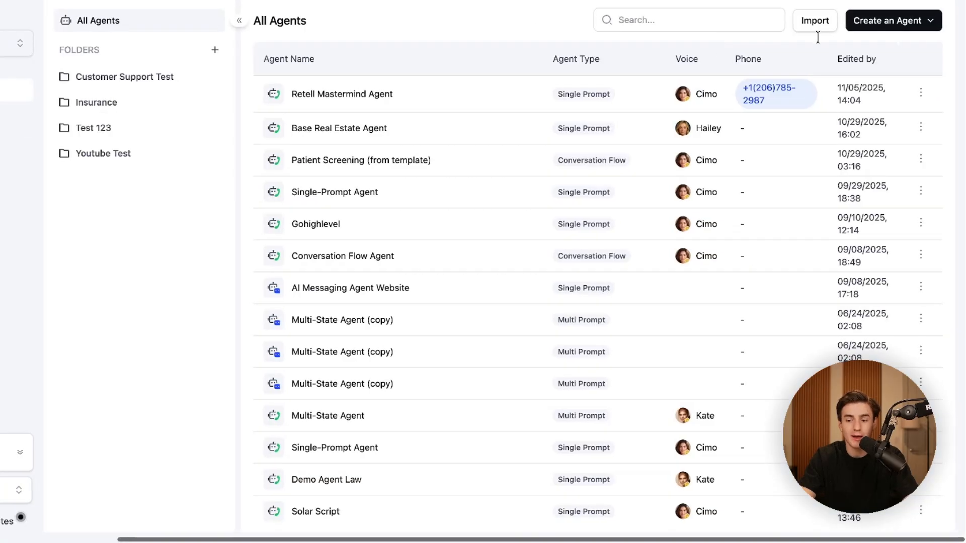
# - Create a blank Single Prompt Agent in Retell AI and rename it "Inbound Insurance Agent"
pyautogui.click(881, 19)
pyautogui.click(875, 45)
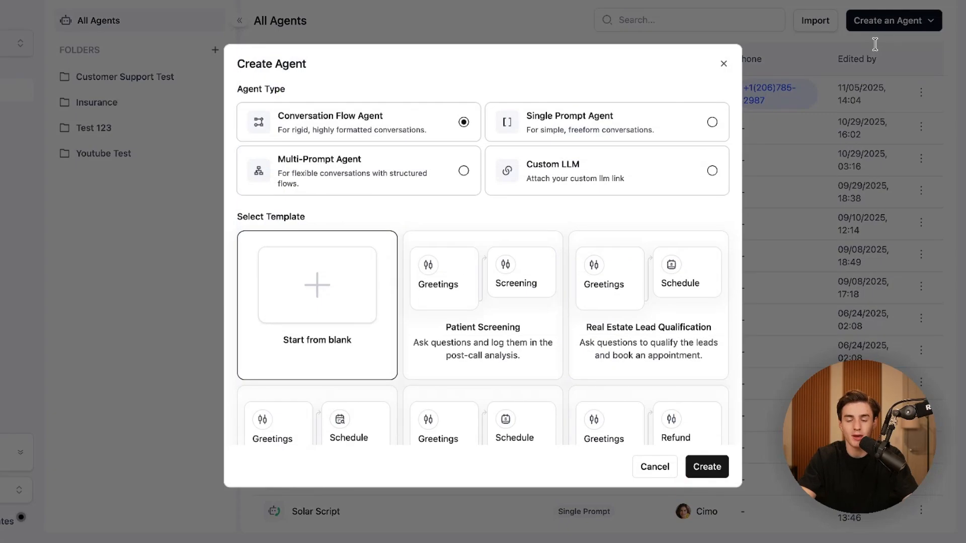
pyautogui.click(615, 120)
pyautogui.click(655, 442)
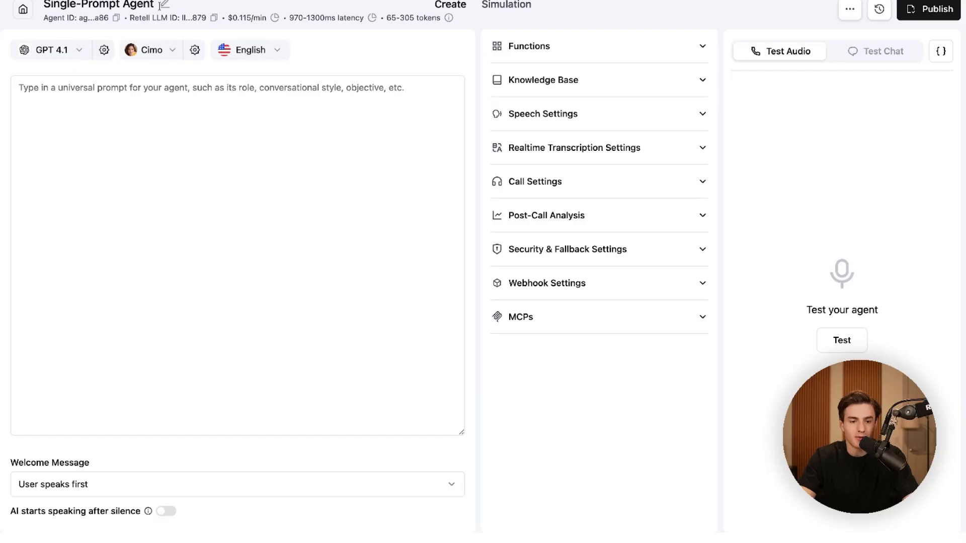
pyautogui.click(161, 5)
pyautogui.write('Inbound Insurance Agent')
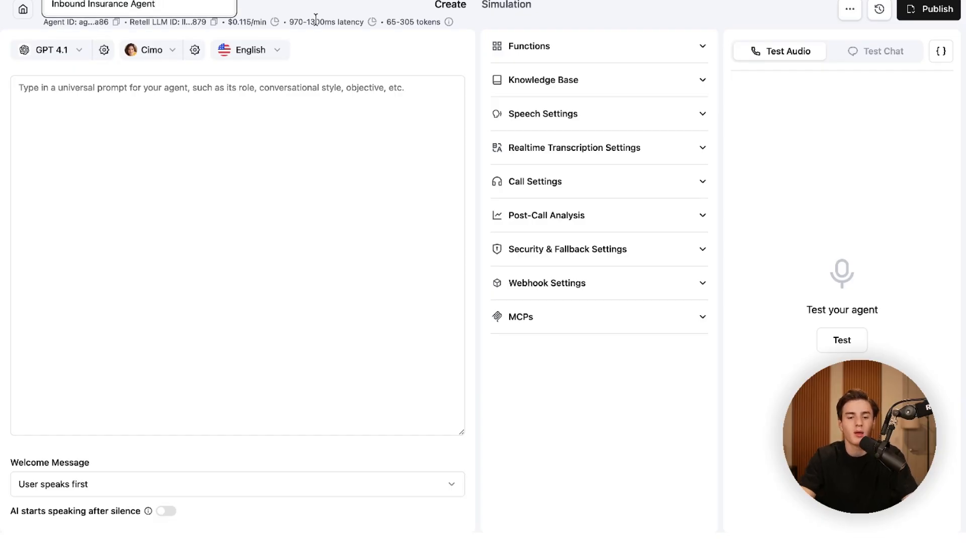
pyautogui.press('Return')
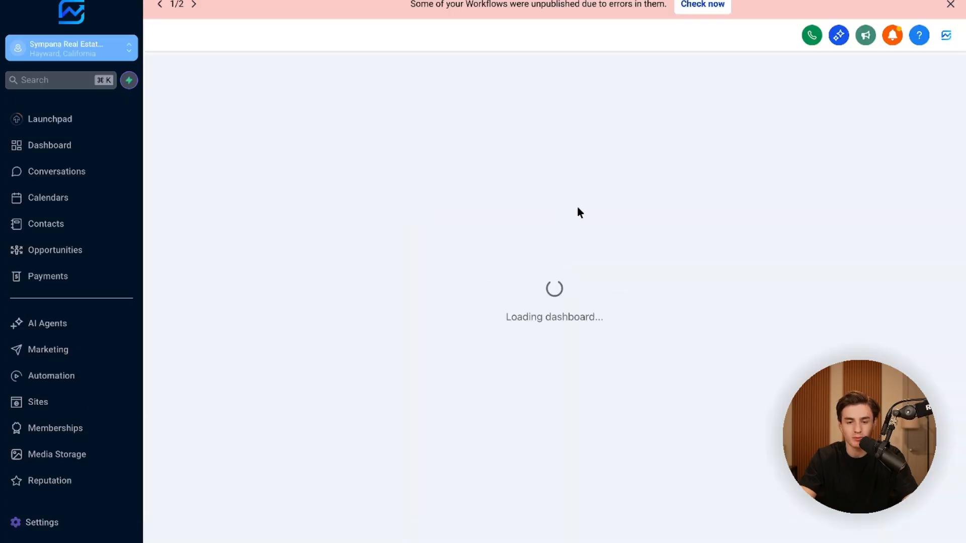
# - Start a new Retell connection in the Sympana app of GoHighLevel and name it "Sympana Inbound Agent"
pyautogui.click(455, 238)
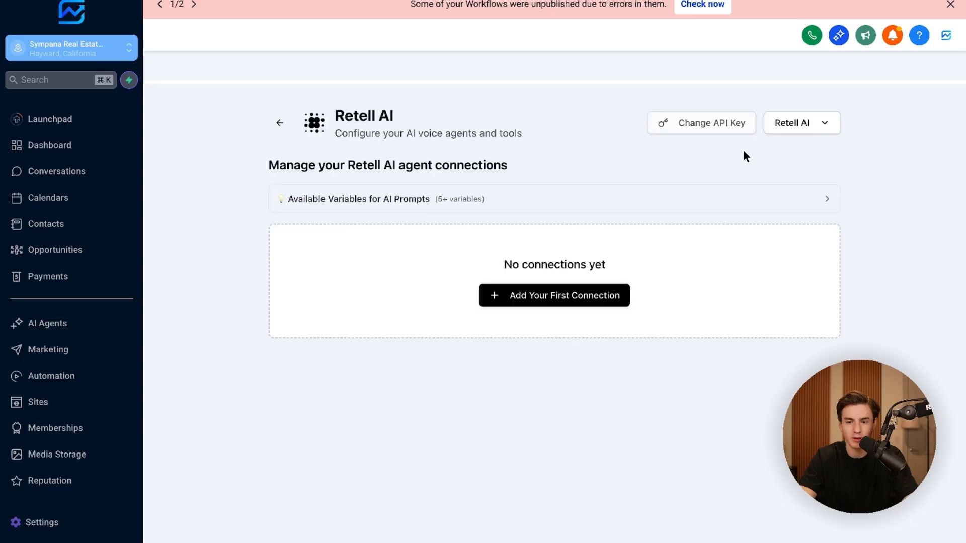
pyautogui.click(509, 291)
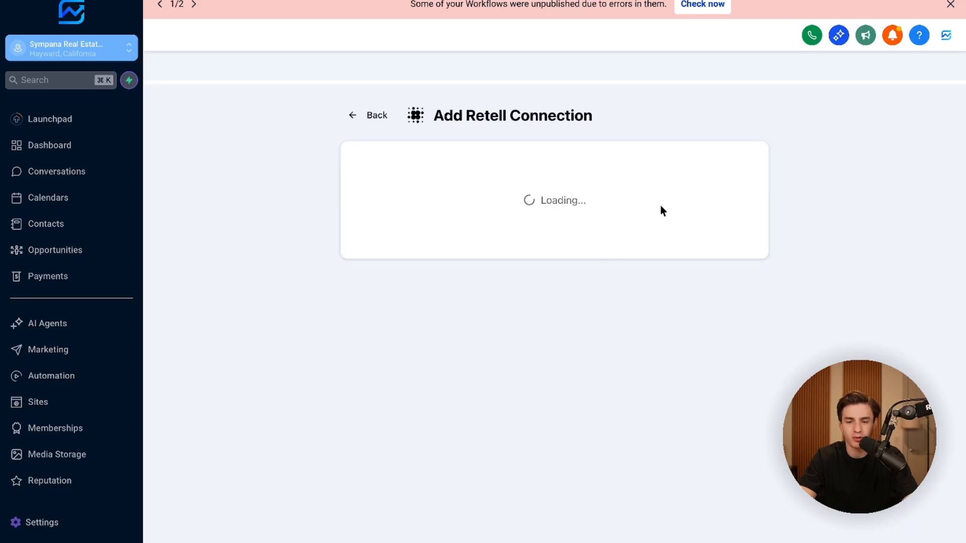
pyautogui.press('BackSpace')
pyautogui.press('BackSpace')
pyautogui.press('BackSpace')
pyautogui.press('BackSpace')
pyautogui.press('BackSpace')
pyautogui.press('BackSpace')
pyautogui.press('BackSpace')
pyautogui.press('BackSpace')
pyautogui.press('BackSpace')
pyautogui.press('BackSpace')
pyautogui.press('BackSpace')
pyautogui.press('BackSpace')
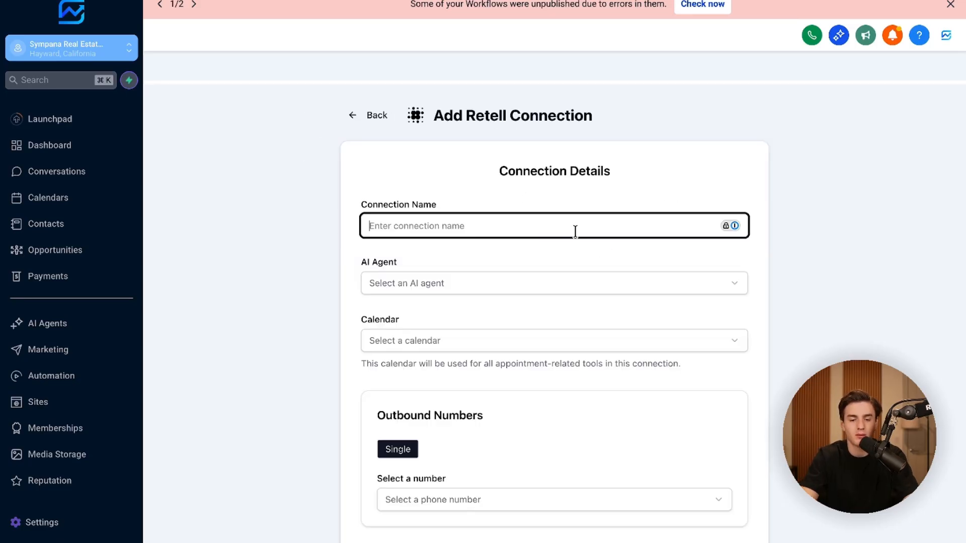
pyautogui.click(355, 236)
pyautogui.click(414, 229)
pyautogui.write('Sympana Is')
pyautogui.write('bound Agent')
# - Assign the Inbound Insurance Agent and the MS-Sympana-Real-Estate-Calendar to the connection
pyautogui.click(428, 282)
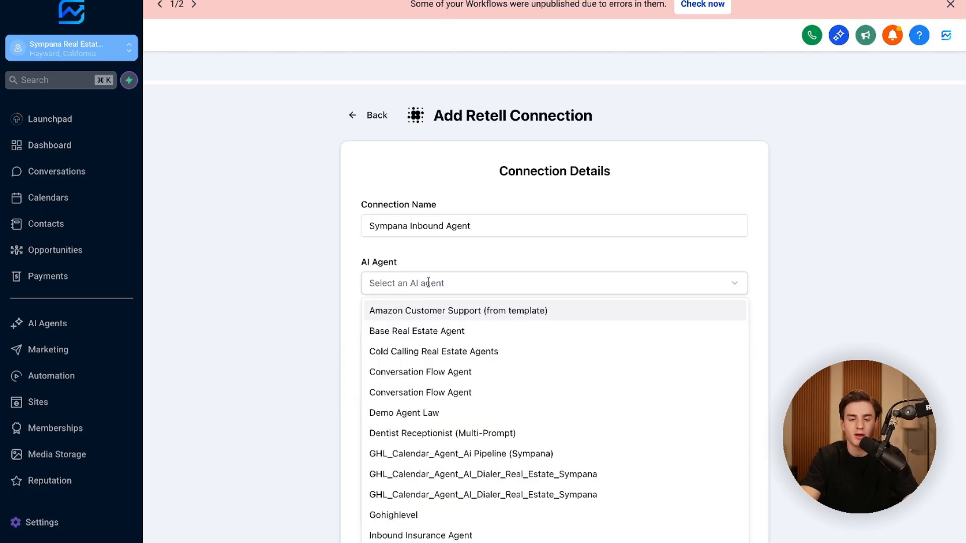
pyautogui.scroll(-1, 425, 307)
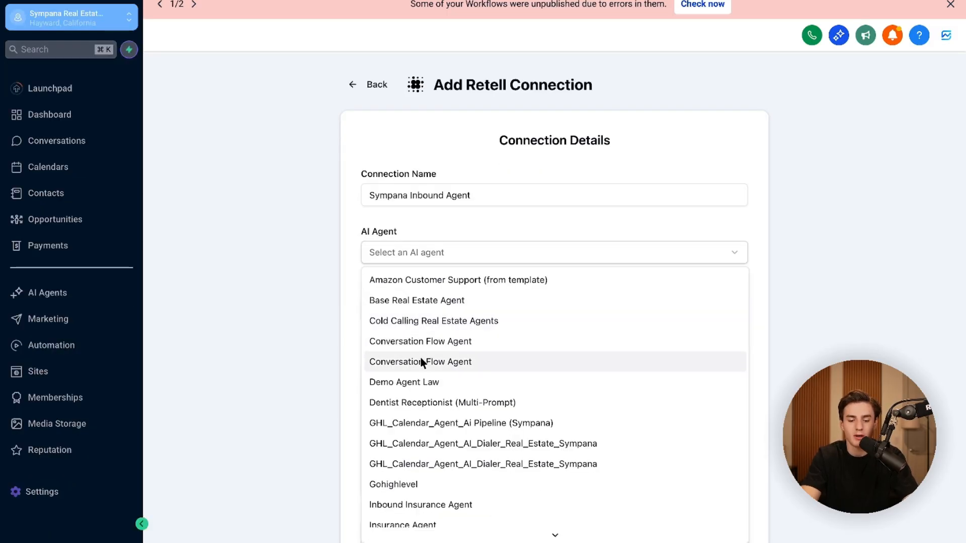
pyautogui.scroll(-2, 422, 359)
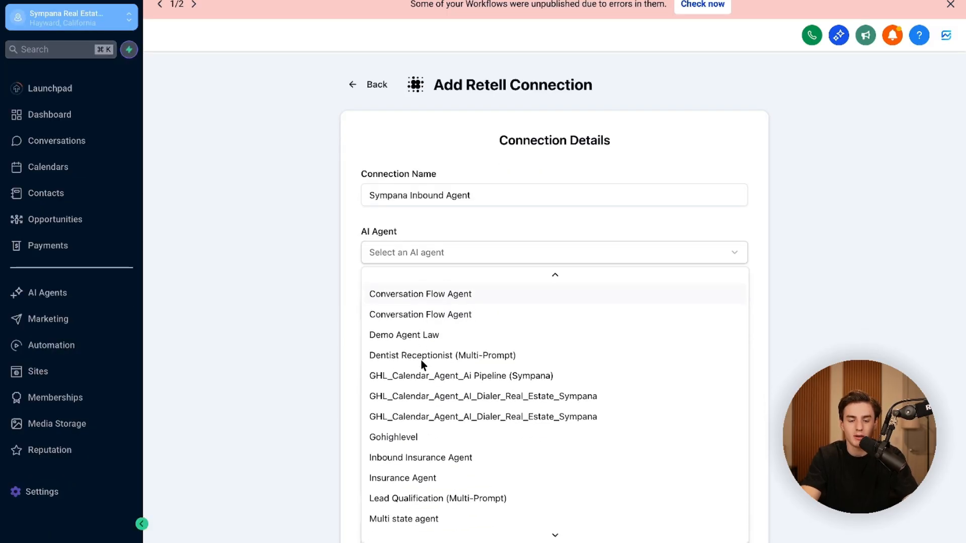
pyautogui.click(412, 456)
pyautogui.click(452, 352)
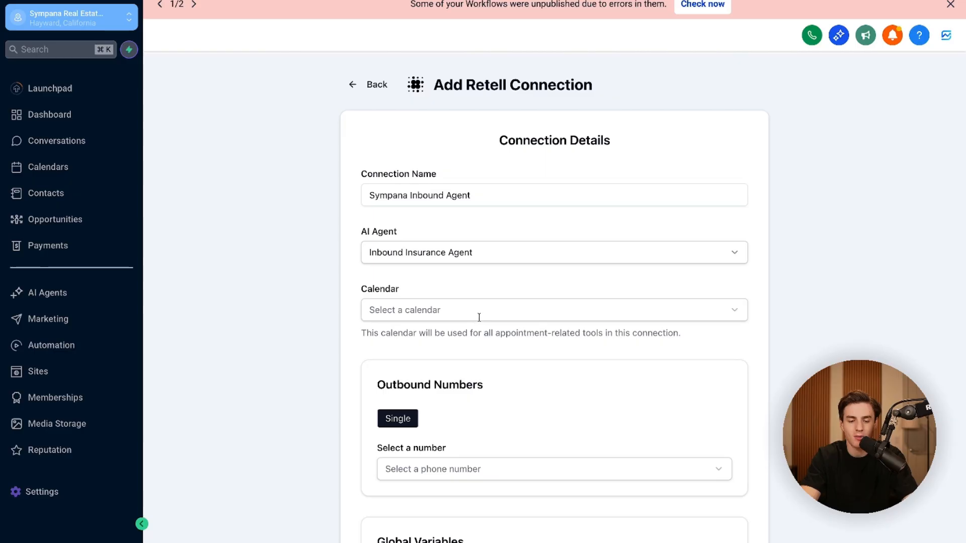
pyautogui.click(479, 316)
pyautogui.click(403, 337)
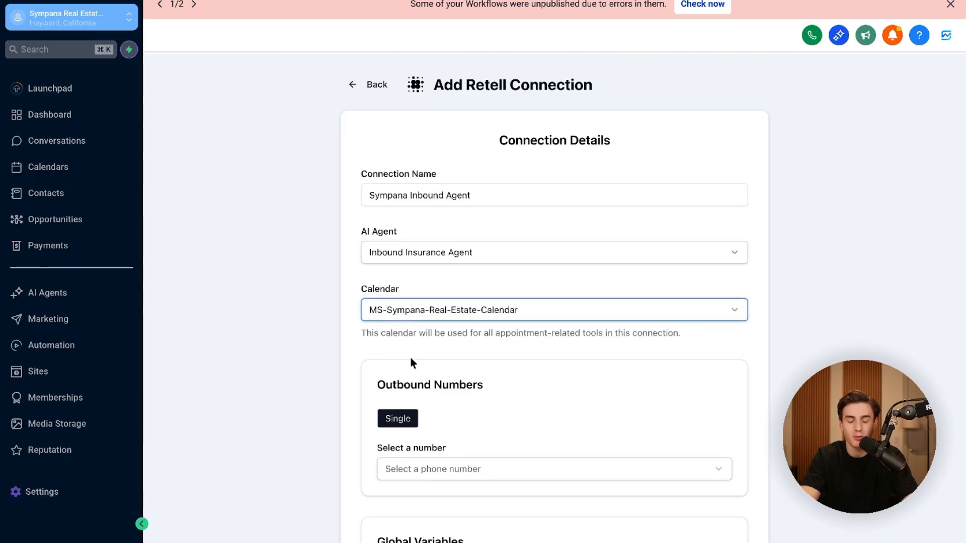
# - Select the available outbound phone number and create the connection with all functions kept selected
pyautogui.scroll(-2, 412, 360)
pyautogui.click(417, 354)
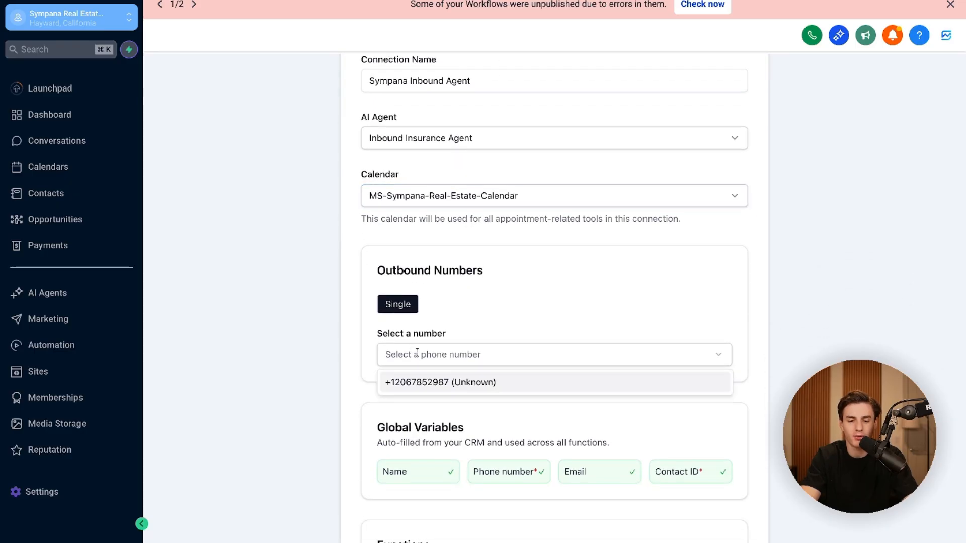
pyautogui.click(417, 382)
pyautogui.scroll(-3, 434, 422)
pyautogui.scroll(-2, 435, 428)
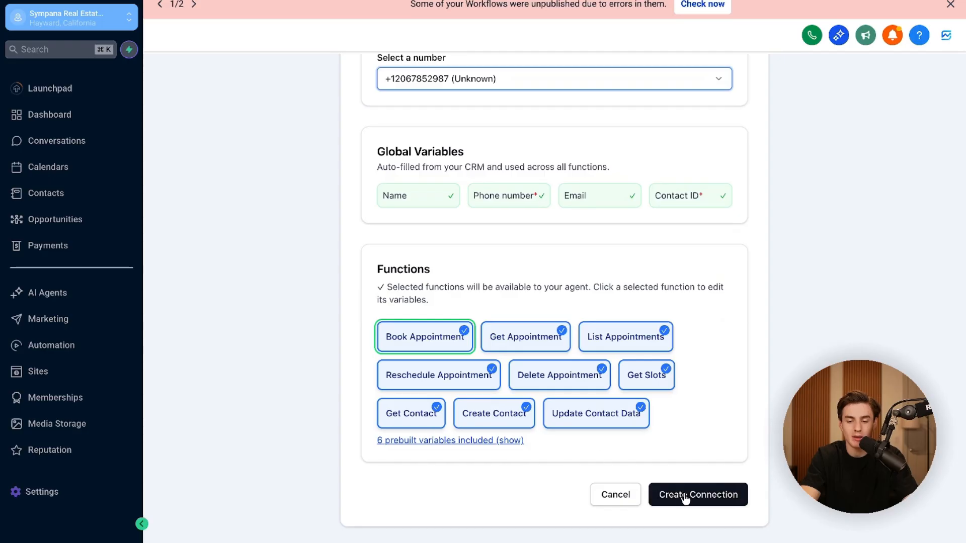
pyautogui.click(688, 500)
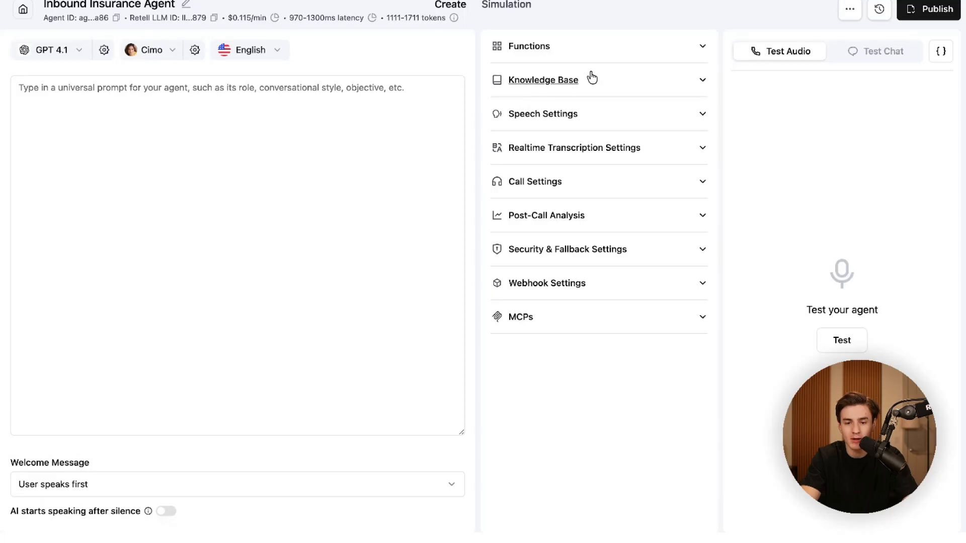
# - Examine the functions of the Inbound Insurance Agent in Retell AI
pyautogui.click(616, 58)
pyautogui.moveTo(507, 112); pyautogui.dragTo(596, 316)
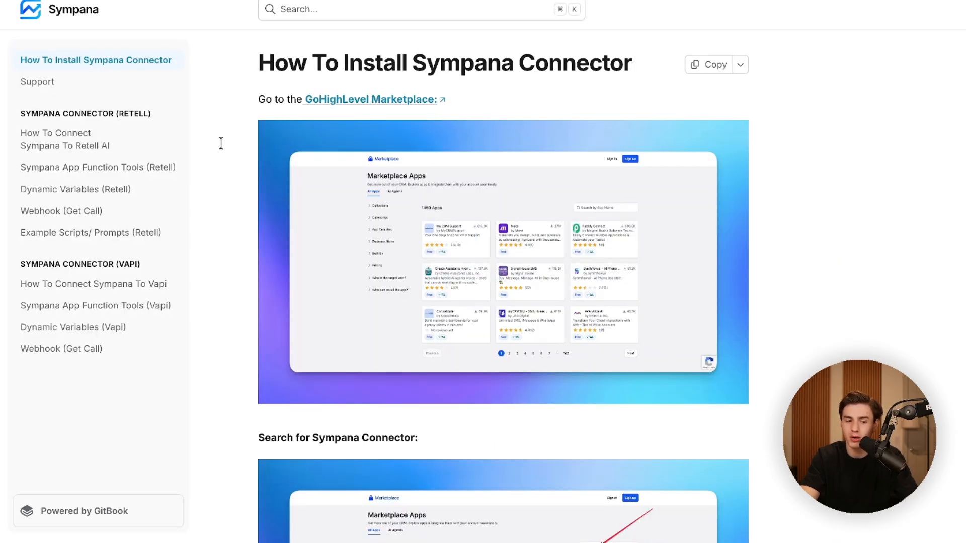
# - Examine the Retell dynamic variables and Sympana App Function Tools pages in the Sympana documentation
pyautogui.click(141, 193)
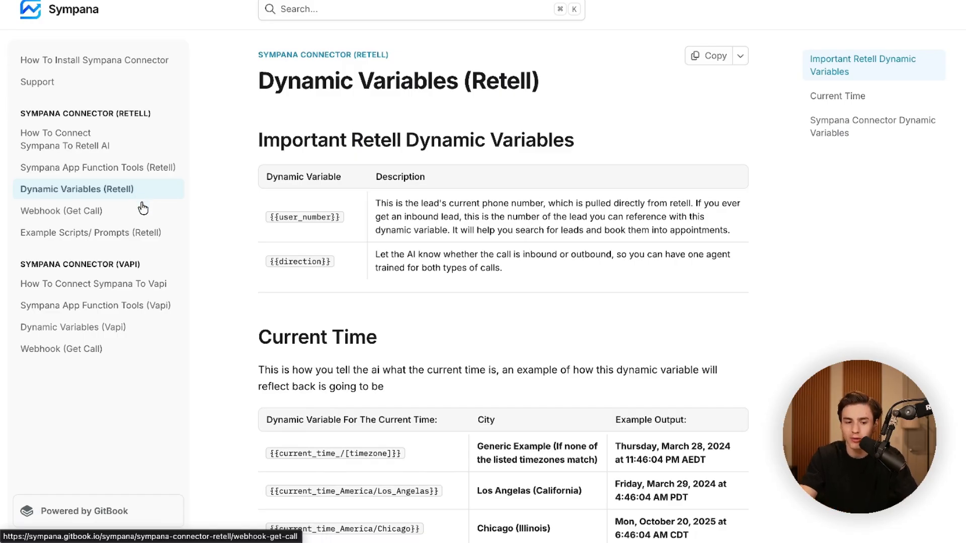
pyautogui.scroll(-3, 297, 238)
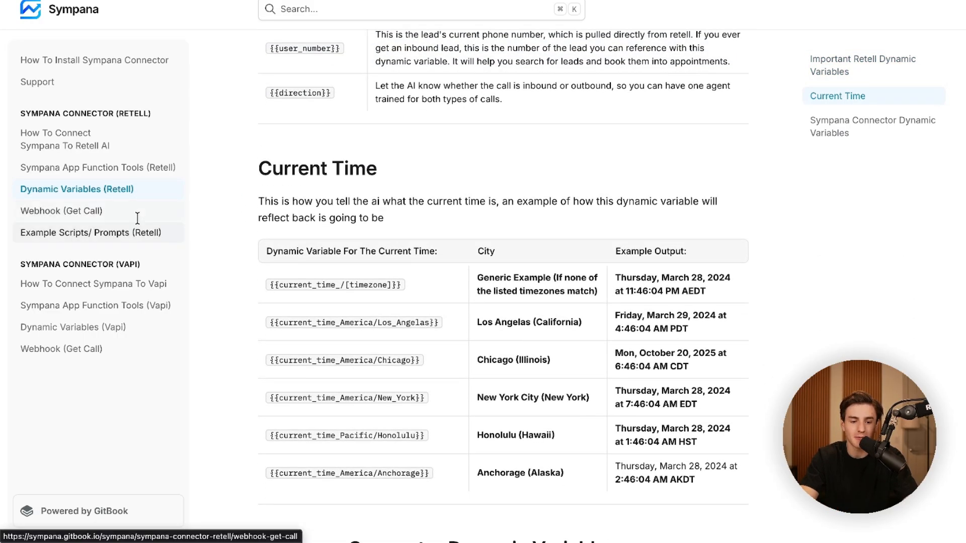
pyautogui.click(158, 171)
pyautogui.scroll(-2, 327, 233)
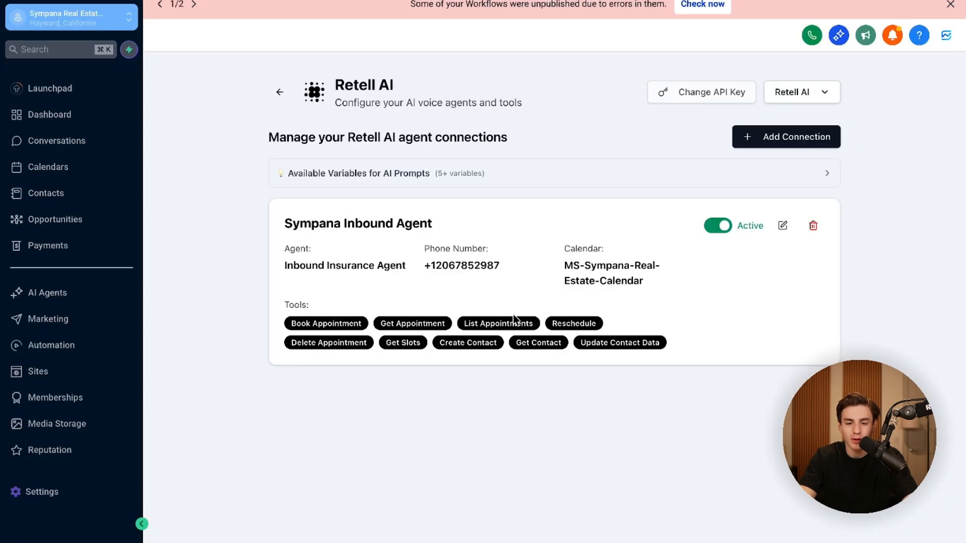
# - Edit the Sympana Inbound Agent connection in GoHighLevel, switching Create Contact and Delete Appointment off and back on, and update the connection
pyautogui.click(782, 225)
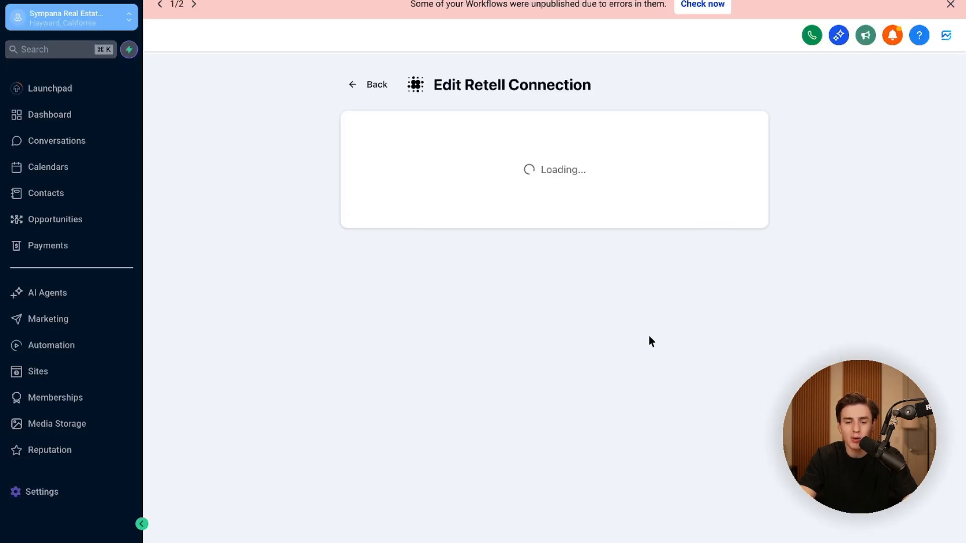
pyautogui.scroll(-6, 569, 373)
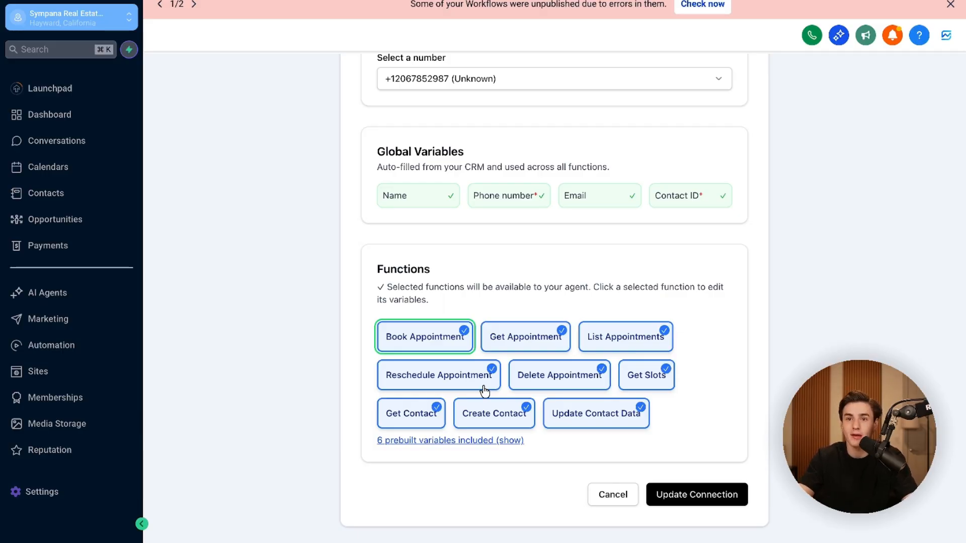
pyautogui.click(525, 425)
pyautogui.click(525, 413)
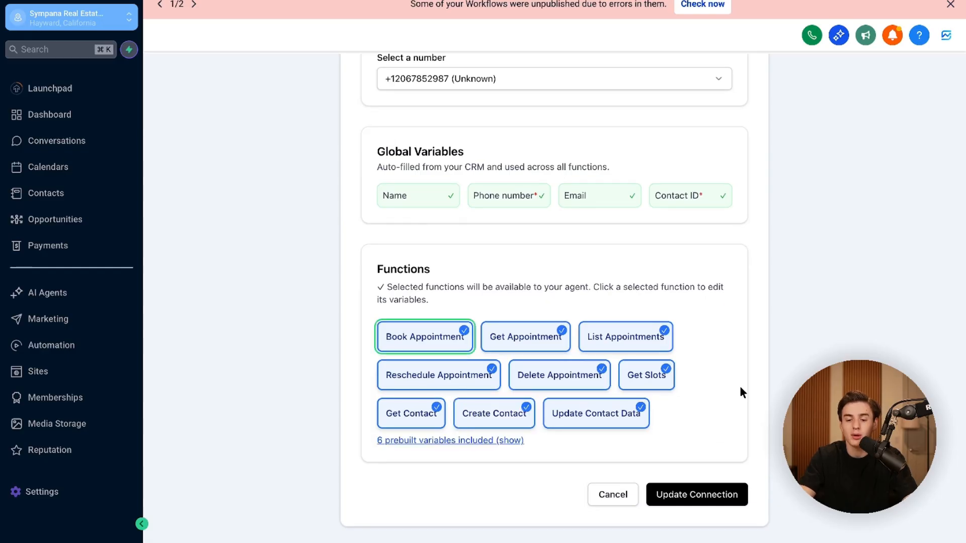
pyautogui.click(603, 371)
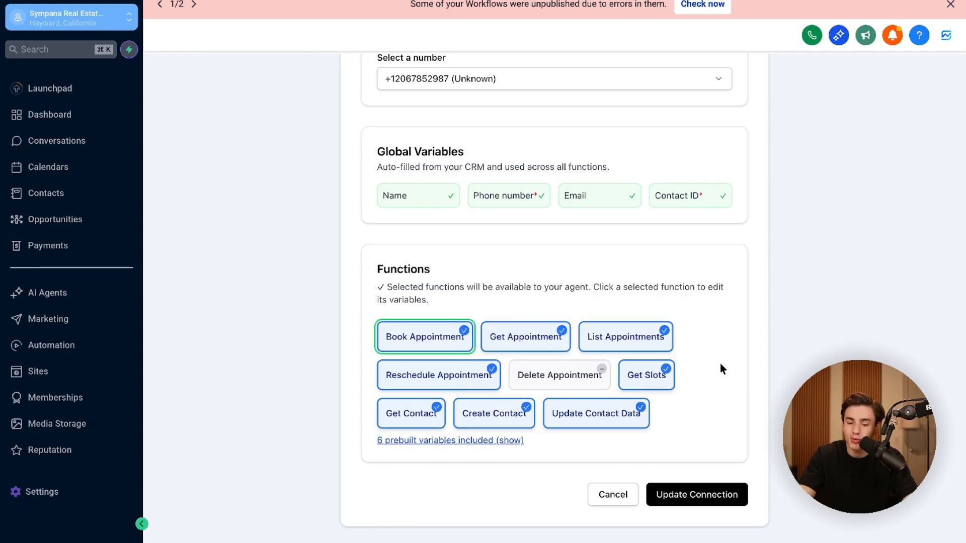
pyautogui.click(595, 371)
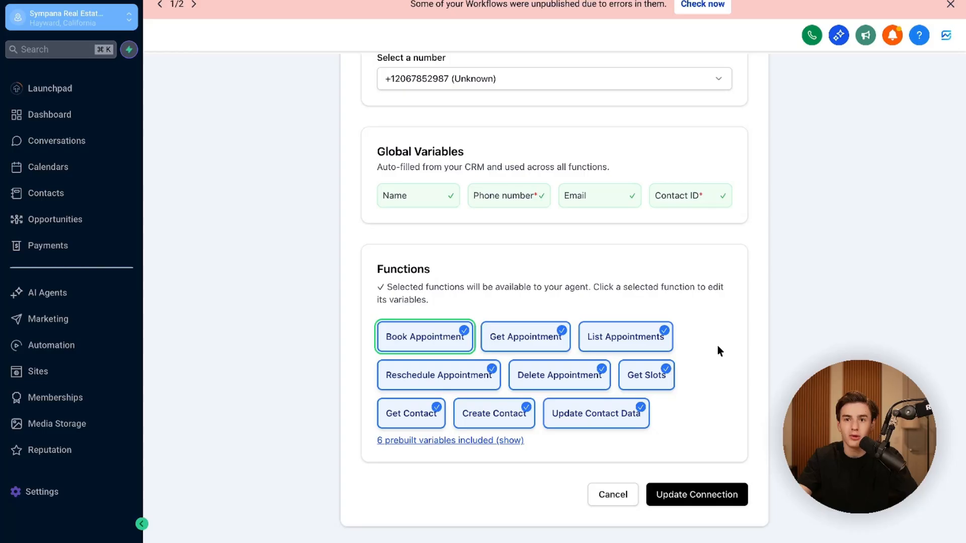
pyautogui.scroll(1, 718, 347)
pyautogui.scroll(-1, 717, 347)
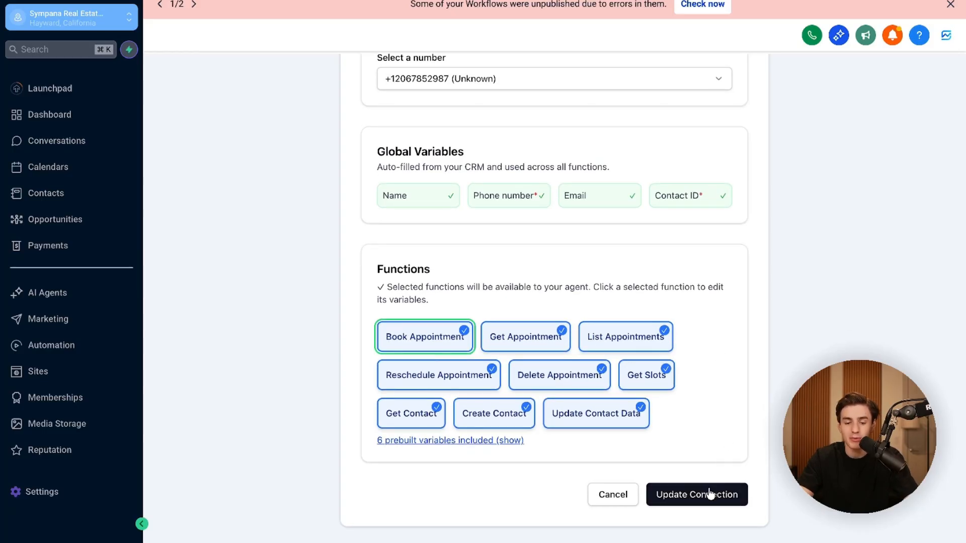
pyautogui.click(677, 496)
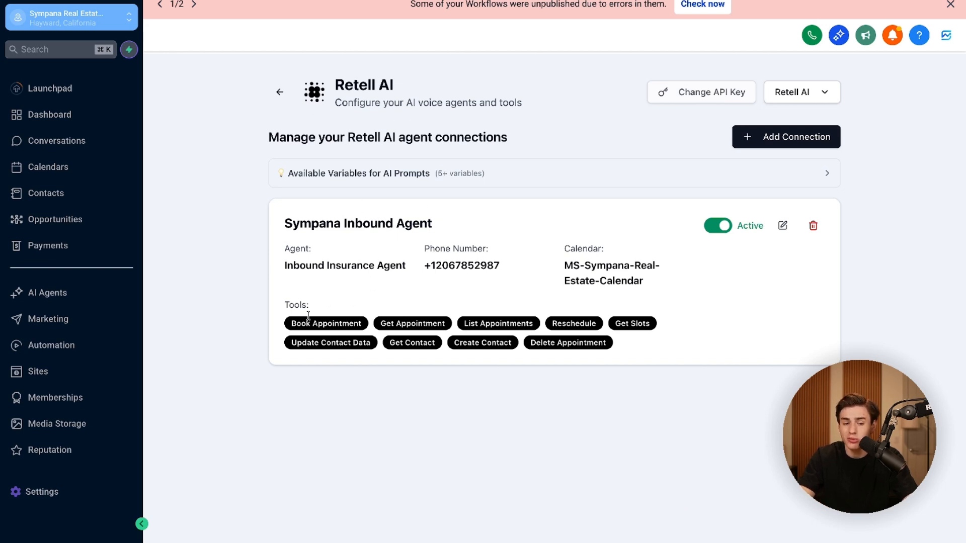
pyautogui.moveTo(306, 316); pyautogui.dragTo(463, 318)
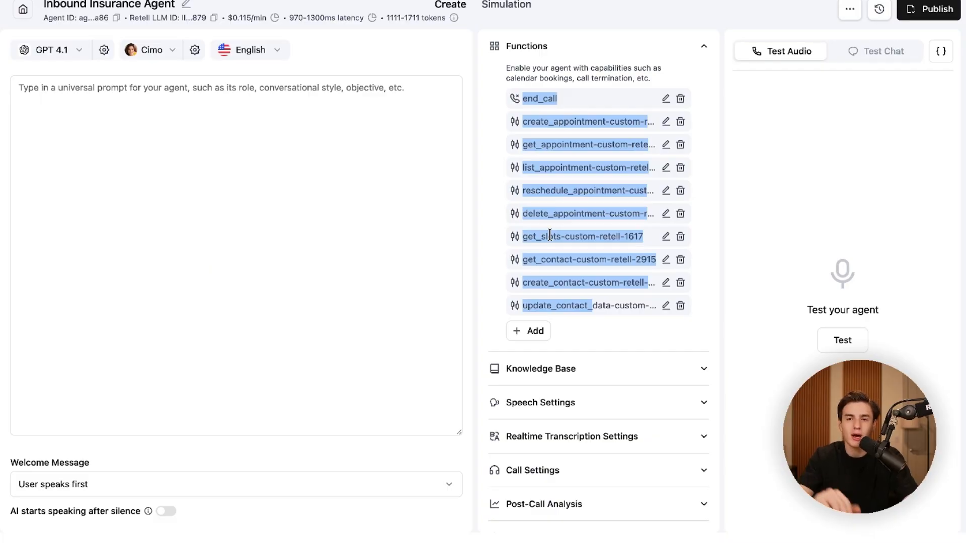
# - Switch to the Inbound Insurance Agent in Retell AI and set its model to GPT 5 mini with Fast Tier
pyautogui.click(63, 52)
pyautogui.moveTo(102, 102)
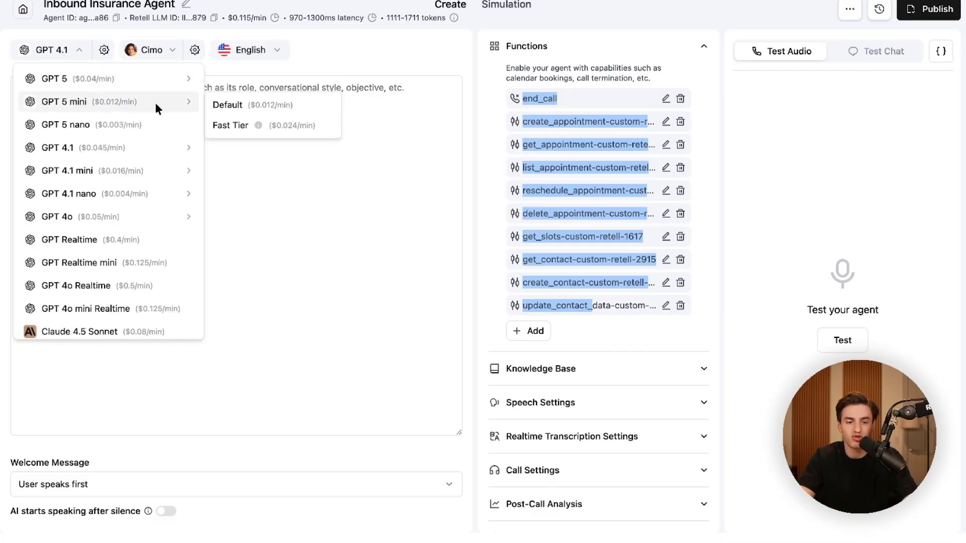
pyautogui.click(225, 125)
# - Browse the agent's Elevenlabs voices and search them for "kate", keeping the current voice
pyautogui.click(151, 49)
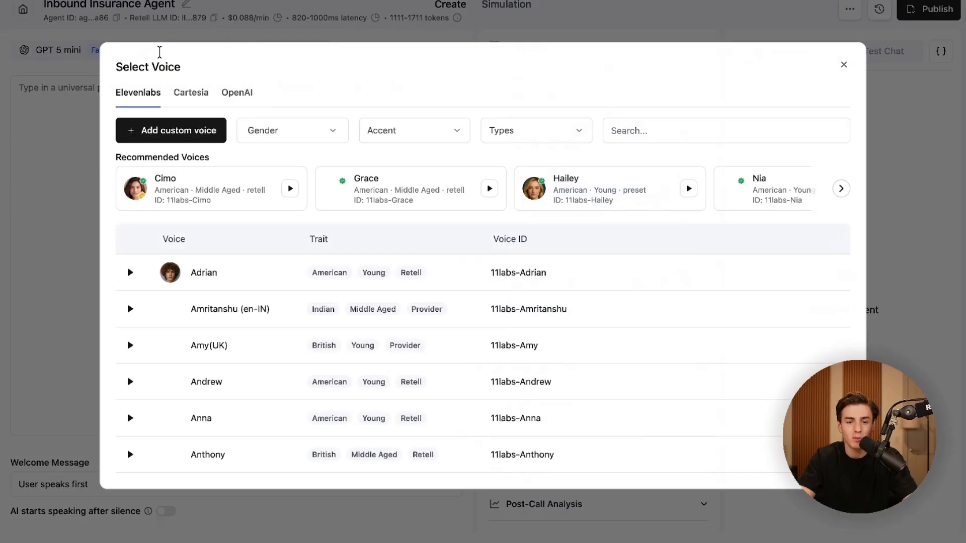
pyautogui.hscroll(3, 451, 209)
pyautogui.hscroll(-1, 452, 214)
pyautogui.hscroll(-2, 452, 215)
pyautogui.click(624, 130)
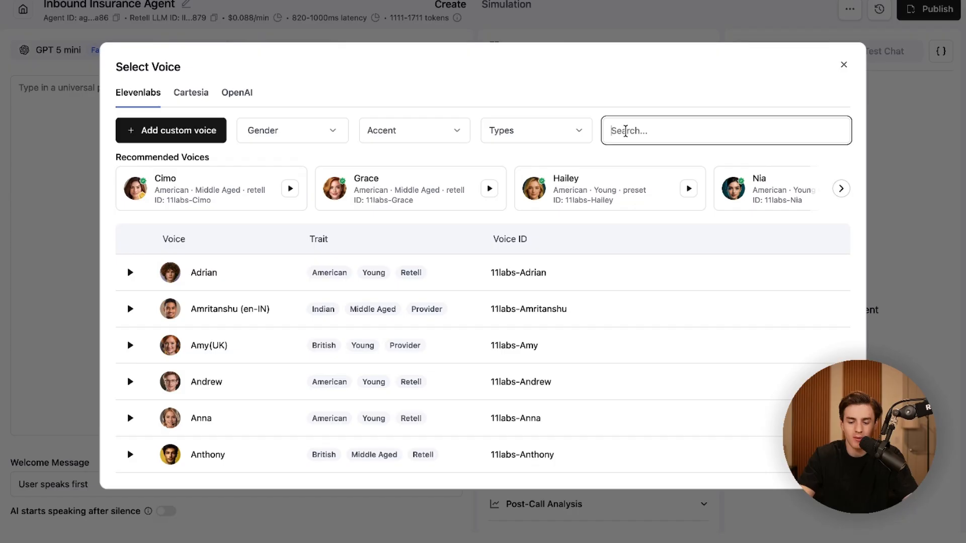
pyautogui.write('kate')
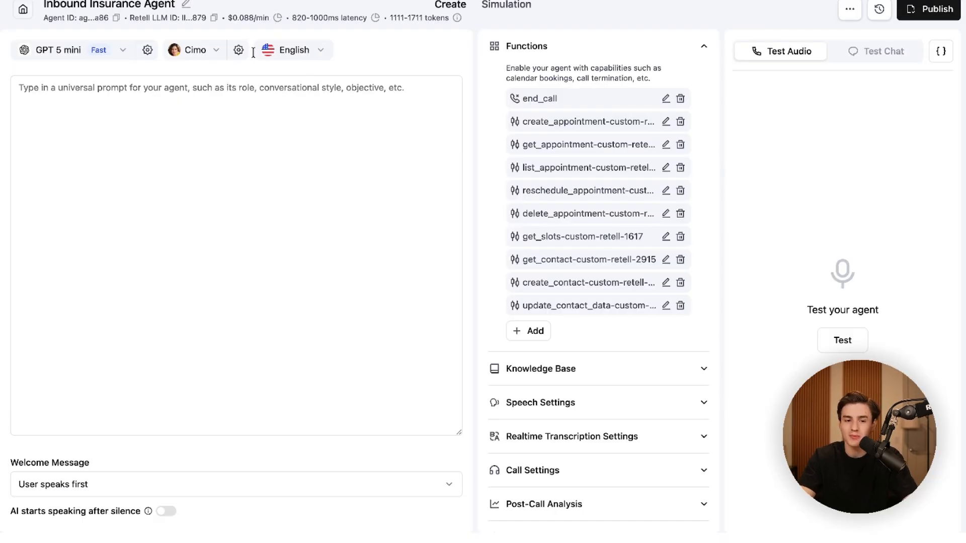
pyautogui.click(239, 50)
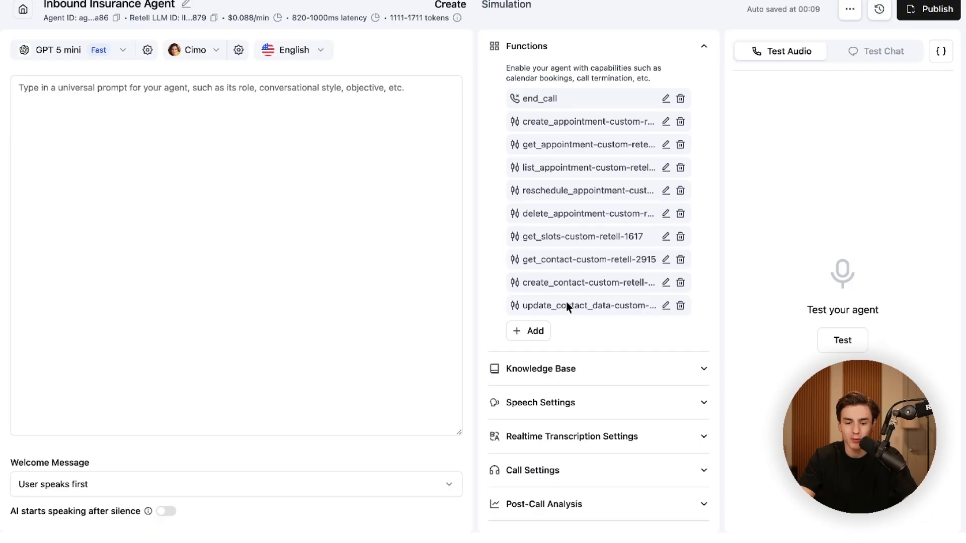
# - Enable Speech Normalization in the agent's speech settings
pyautogui.scroll(-3, 566, 315)
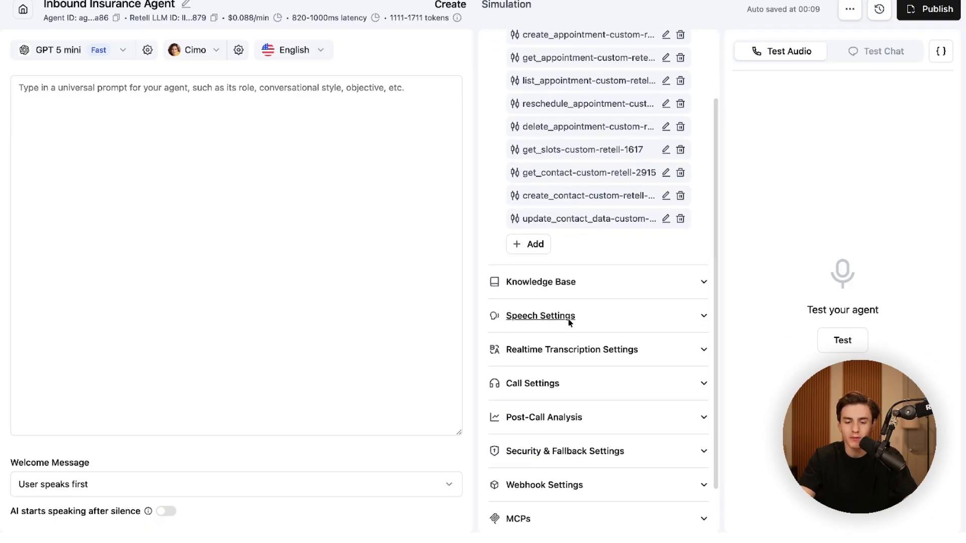
pyautogui.click(568, 320)
pyautogui.scroll(-5, 568, 319)
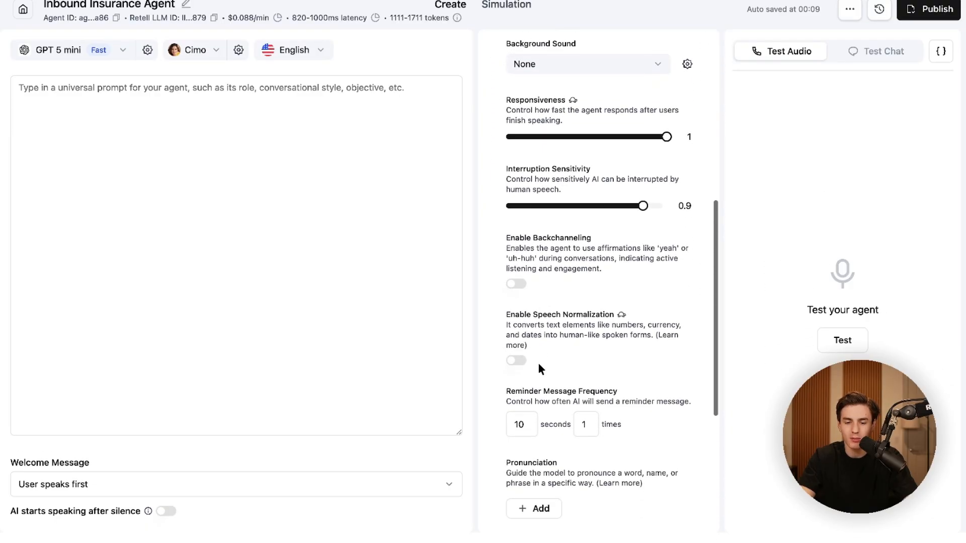
pyautogui.click(516, 361)
# - Set the Transcription Mode to Optimize for accuracy in the realtime transcription settings
pyautogui.scroll(-8, 519, 363)
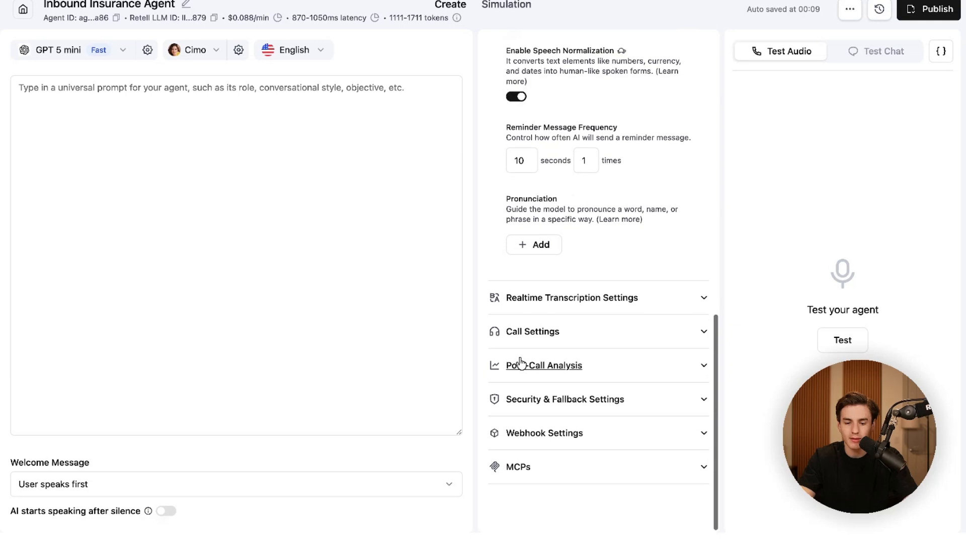
pyautogui.click(561, 303)
pyautogui.scroll(-7, 567, 309)
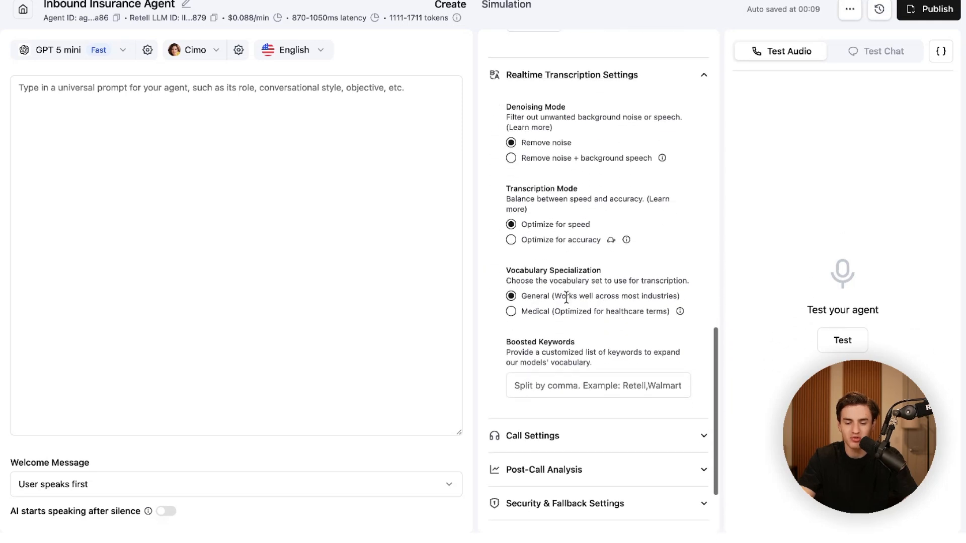
pyautogui.moveTo(526, 161); pyautogui.dragTo(635, 161)
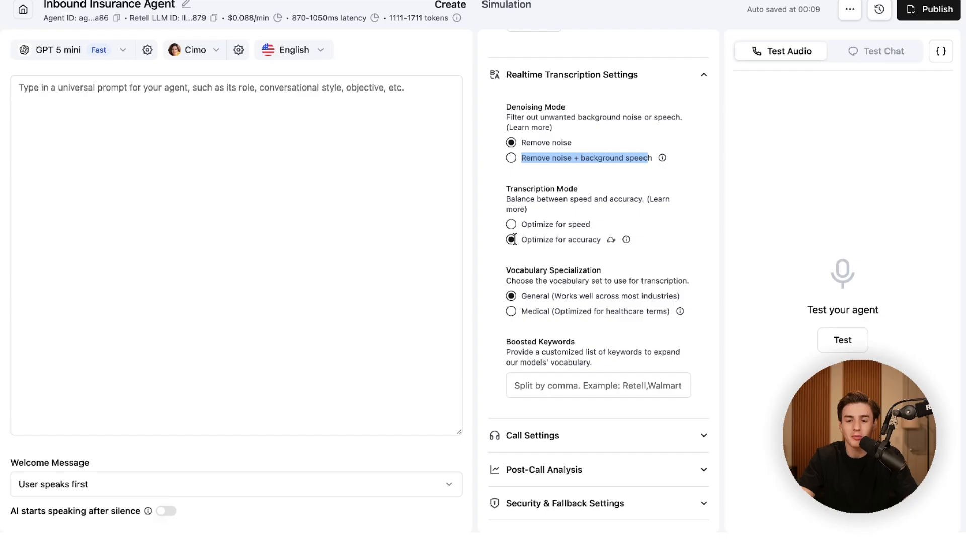
# - Enable Voicemail Detection in the call settings and make the agent hang up if reaching voicemail
pyautogui.scroll(-2, 522, 267)
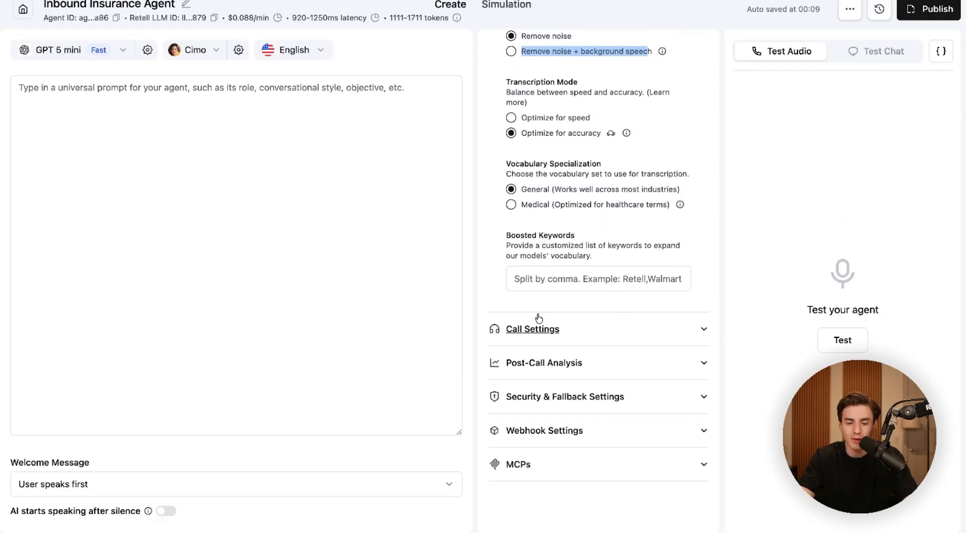
pyautogui.click(539, 322)
pyautogui.scroll(-3, 539, 320)
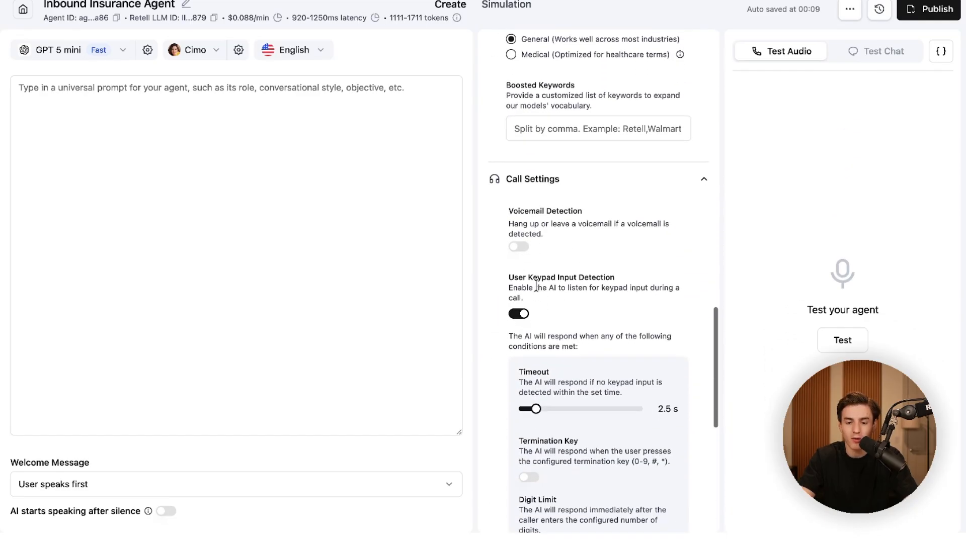
pyautogui.click(520, 247)
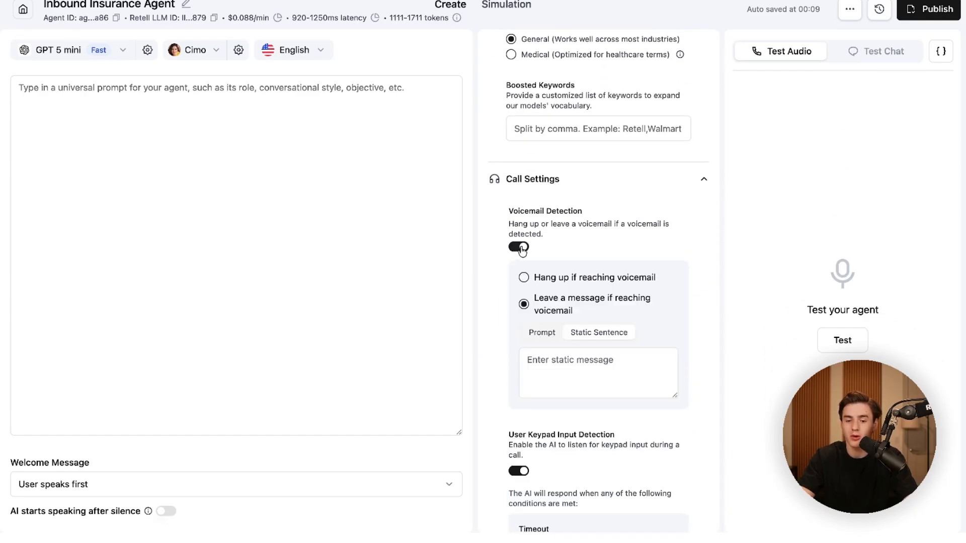
pyautogui.click(523, 276)
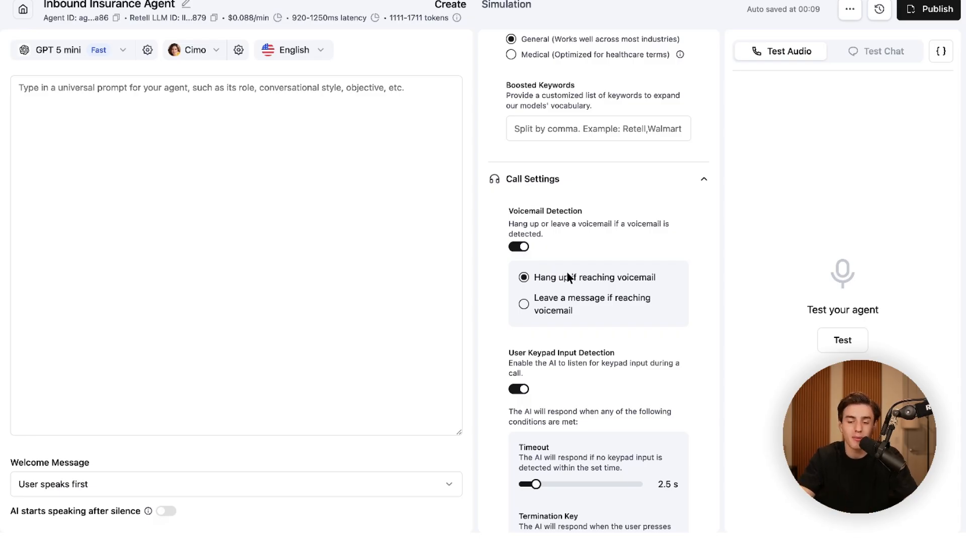
# - Turn off User Keypad Input Detection in the call settings
pyautogui.scroll(-2, 608, 291)
pyautogui.click(526, 317)
pyautogui.scroll(-3, 592, 360)
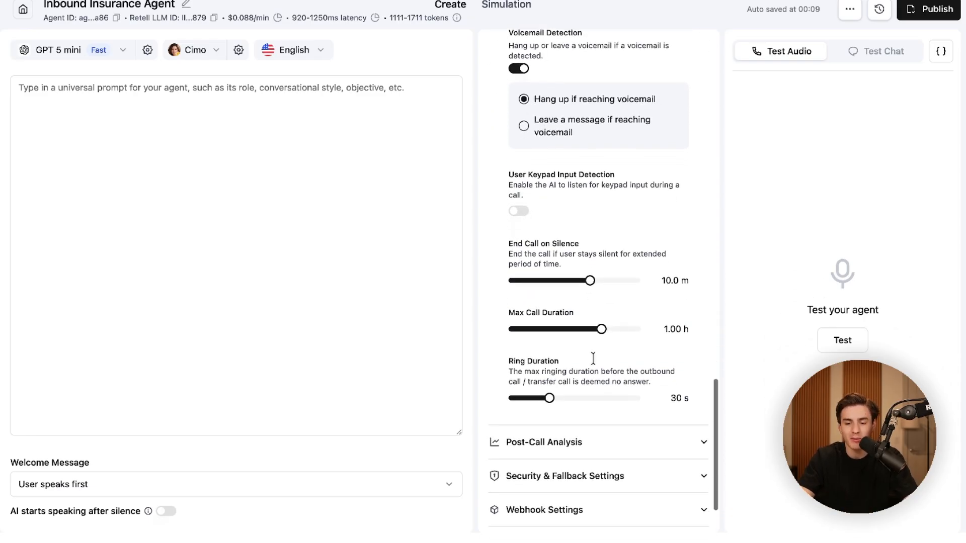
pyautogui.click(526, 216)
pyautogui.scroll(1, 523, 224)
pyautogui.click(517, 229)
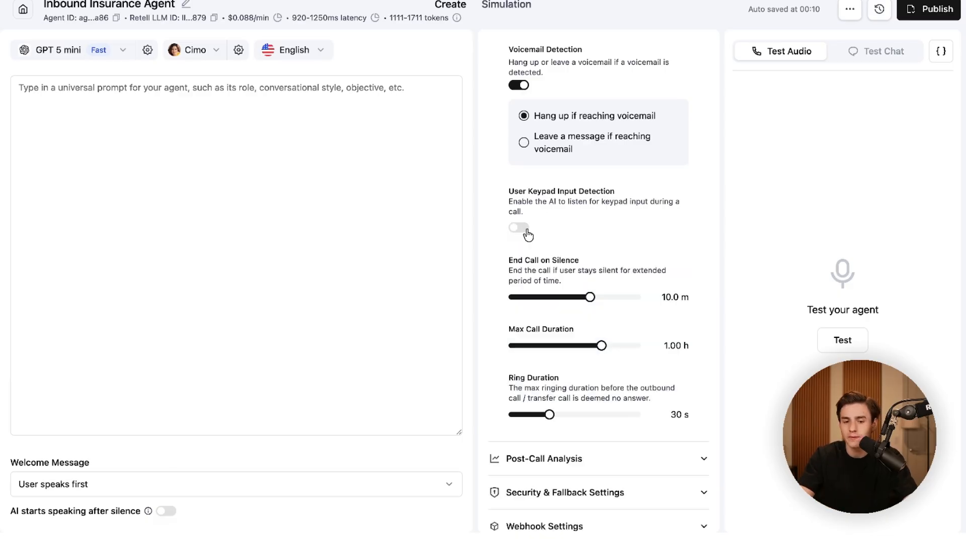
pyautogui.click(526, 232)
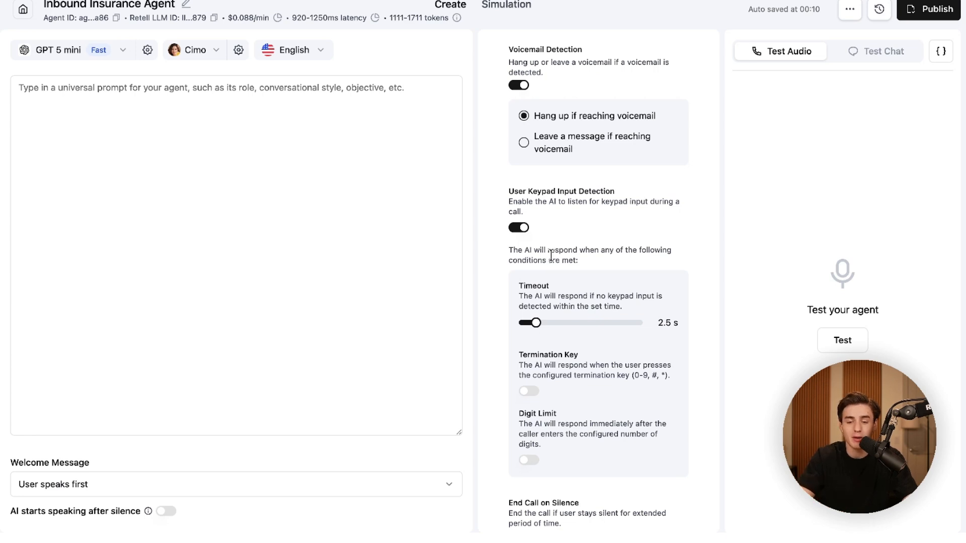
pyautogui.click(520, 227)
pyautogui.scroll(-1, 579, 252)
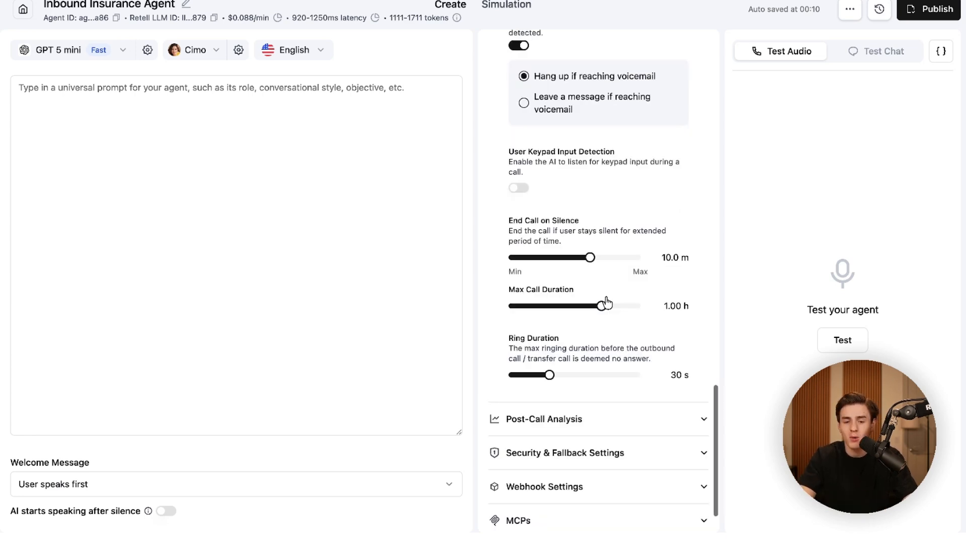
# - Set End Call on Silence to 46 s and Max Call Duration to 19.6 m
pyautogui.moveTo(590, 257); pyautogui.dragTo(523, 269)
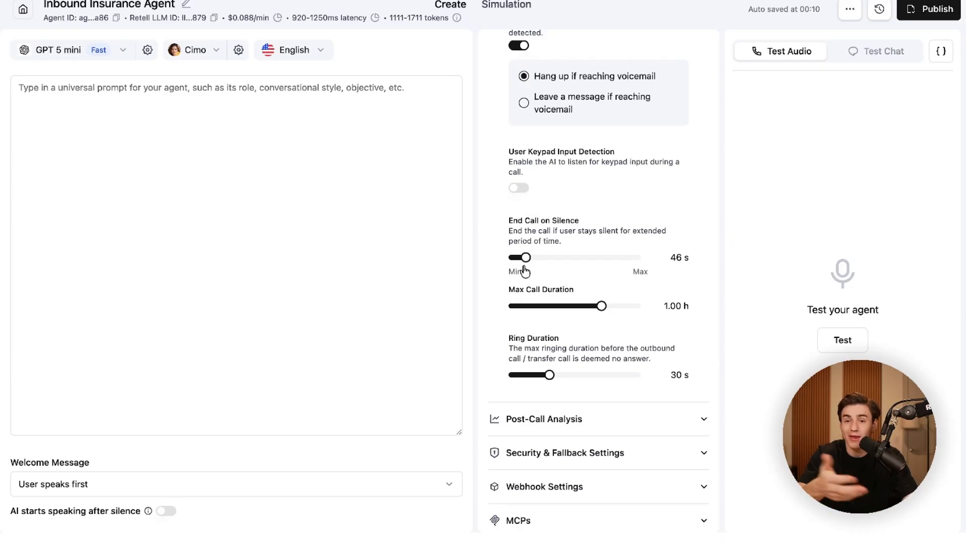
pyautogui.click(567, 307)
pyautogui.moveTo(567, 308)
pyautogui.mouseDown()
pyautogui.moveTo(585, 306)
pyautogui.moveTo(576, 308)
pyautogui.mouseUp()
# - Examine the agent's Post-Call Analysis settings
pyautogui.scroll(-1, 586, 333)
pyautogui.scroll(-1, 585, 333)
pyautogui.click(566, 360)
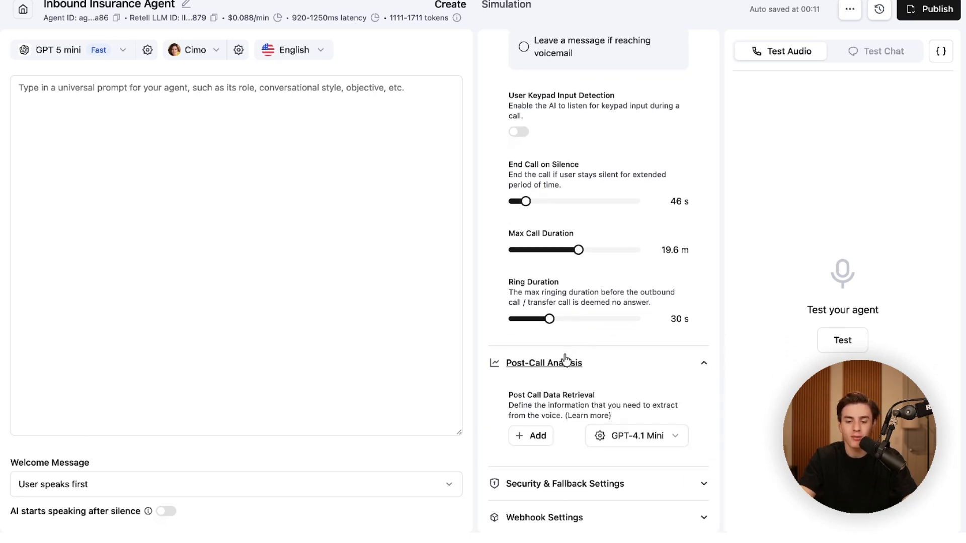
pyautogui.scroll(-2, 566, 359)
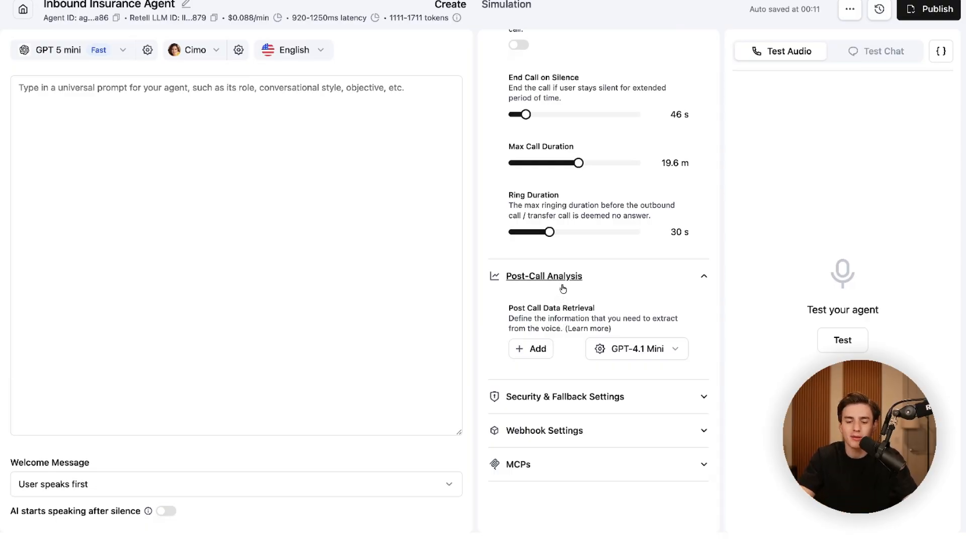
# - Configure the welcome message so that the AI speaks first with a custom message
pyautogui.scroll(10, 563, 289)
pyautogui.scroll(10, 553, 384)
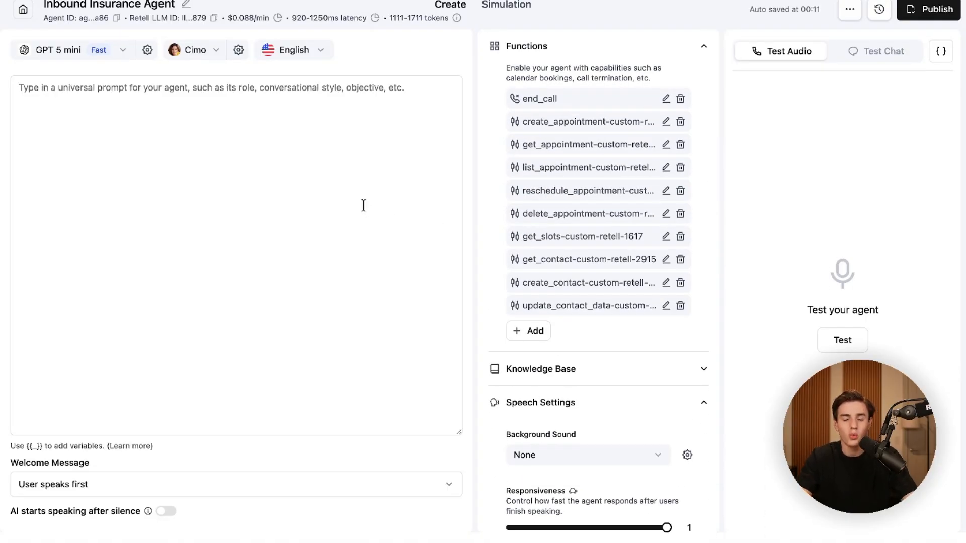
pyautogui.click(307, 482)
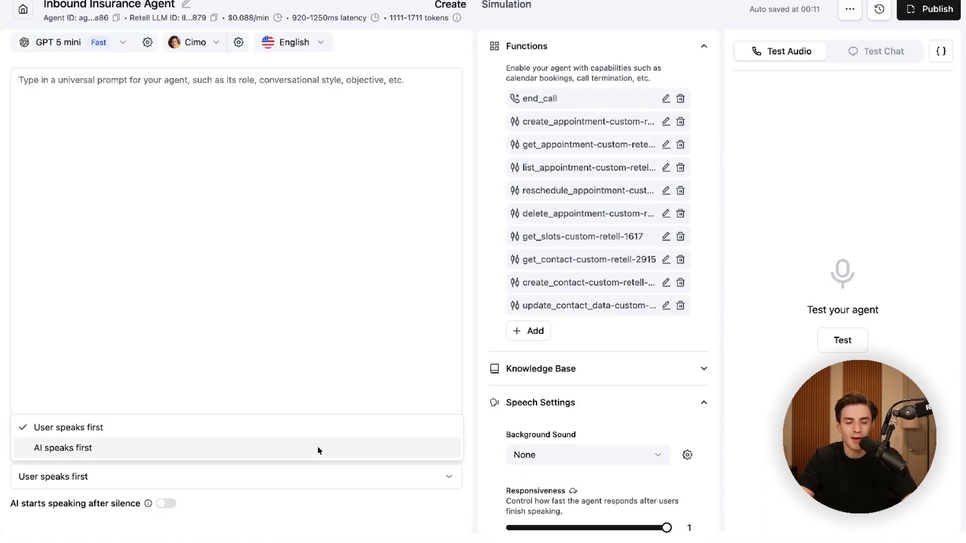
pyautogui.click(317, 449)
pyautogui.click(253, 500)
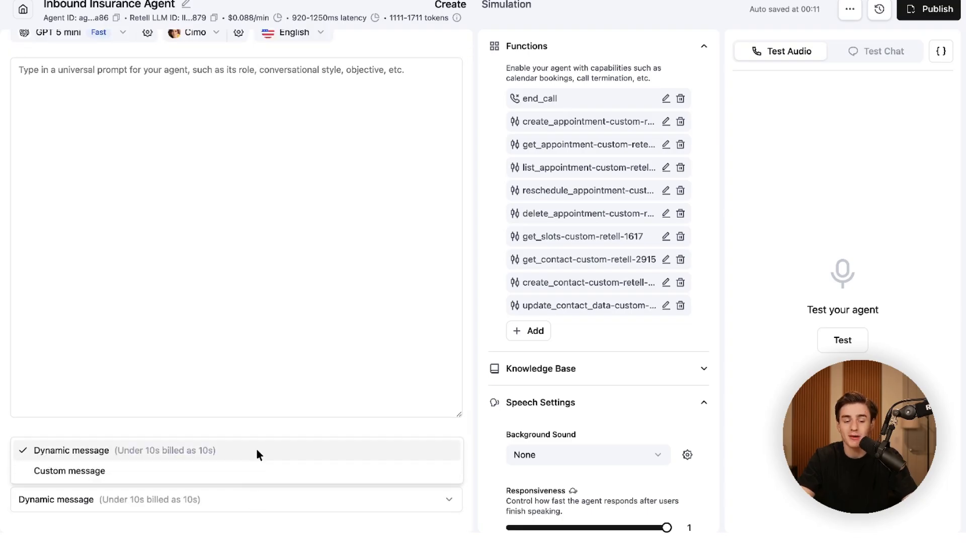
pyautogui.click(239, 472)
# - Write the custom greeting, introducing the agent by first name from medicare insurance llc and asking how it can help today
pyautogui.scroll(-1, 233, 486)
pyautogui.tripleClick(174, 498)
pyautogui.write('Hello')
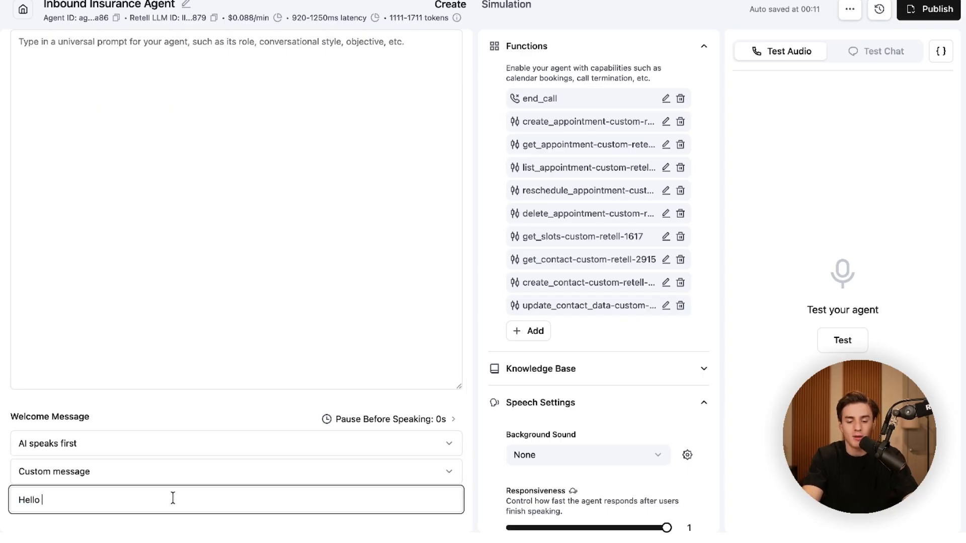
pyautogui.write(' this is Sarah from medicare insurance llc how can I help you tod')
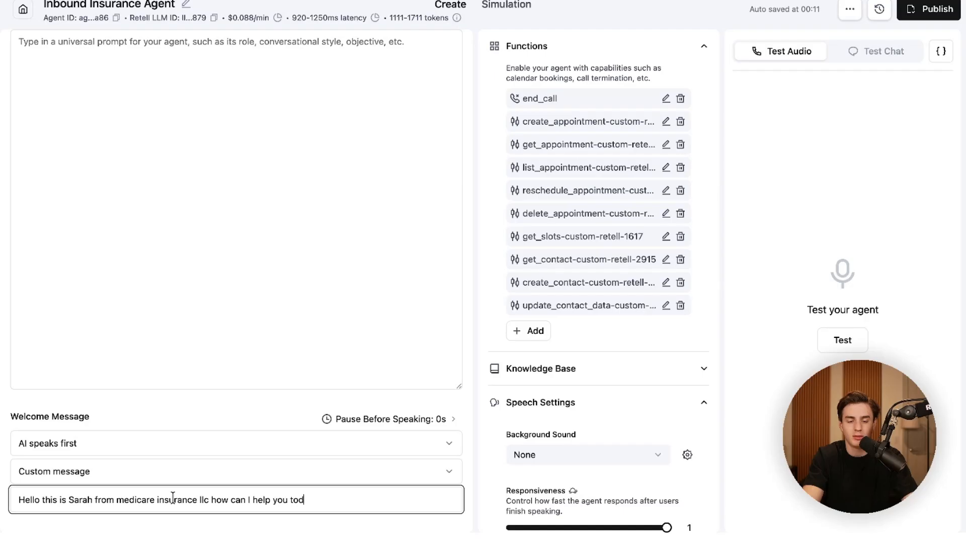
pyautogui.write('?')
# - Review the welcome message's type options and the wording of the custom greeting
pyautogui.click(218, 334)
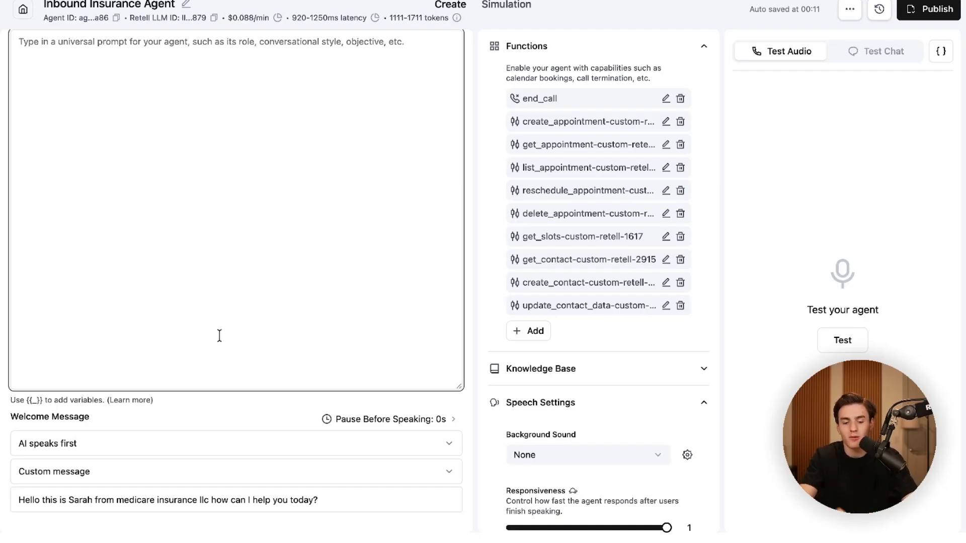
pyautogui.scroll(2, 218, 369)
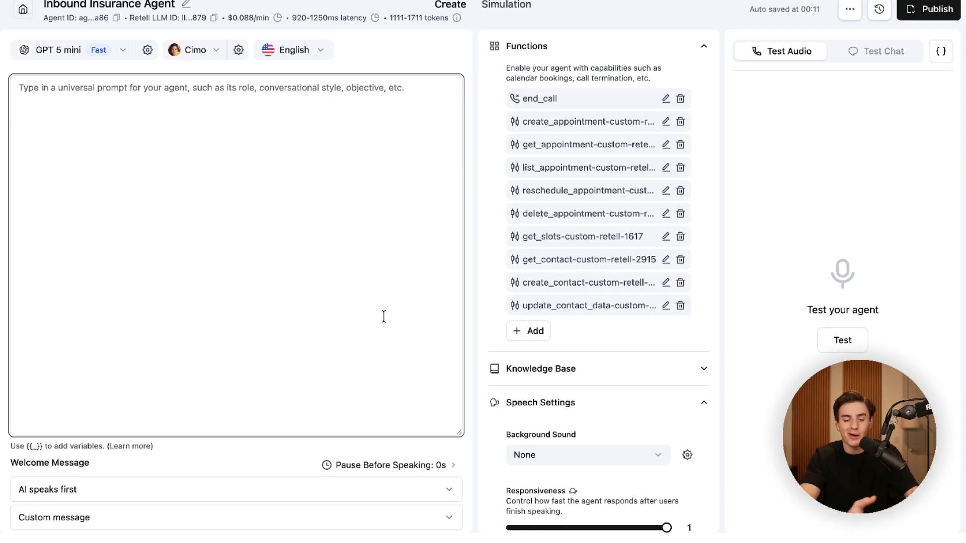
pyautogui.scroll(-1, 383, 317)
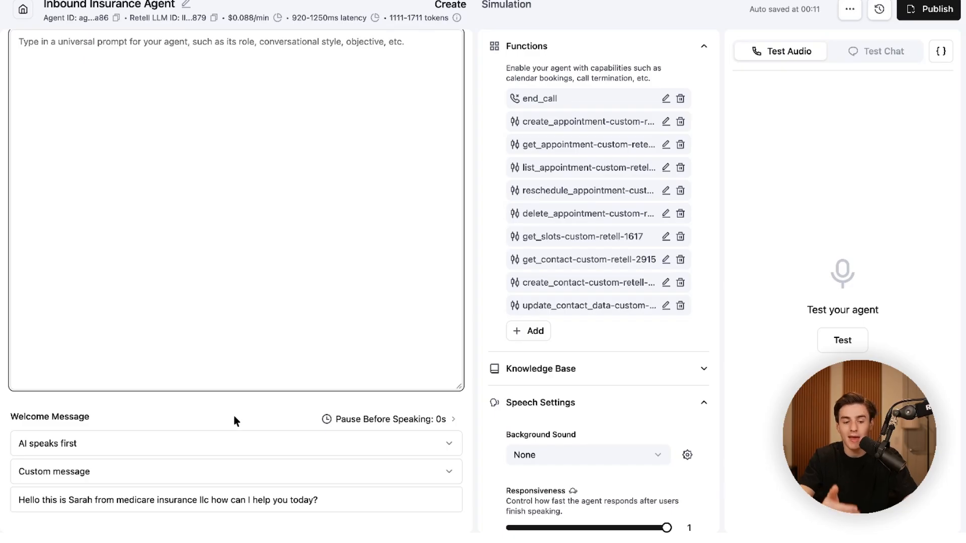
pyautogui.click(210, 470)
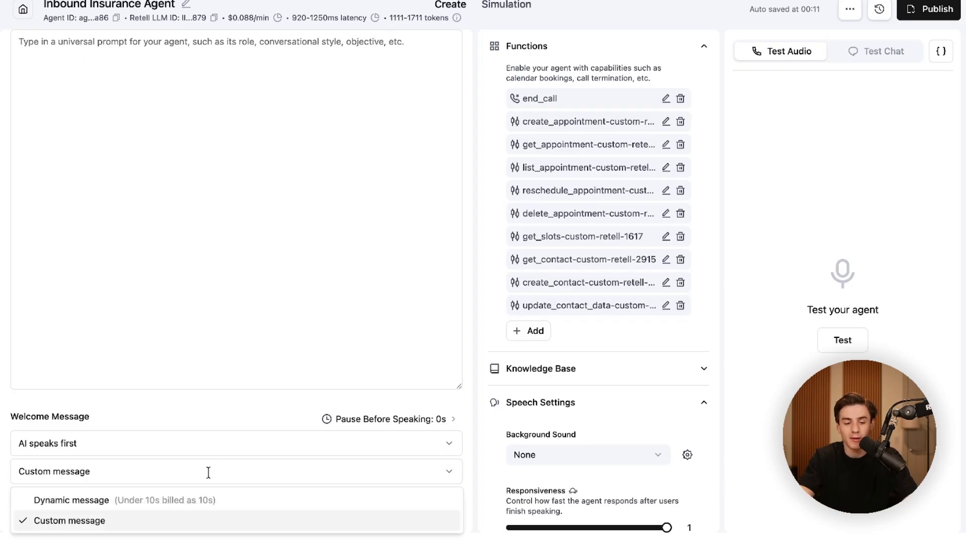
pyautogui.click(206, 472)
pyautogui.moveTo(321, 503); pyautogui.dragTo(246, 503)
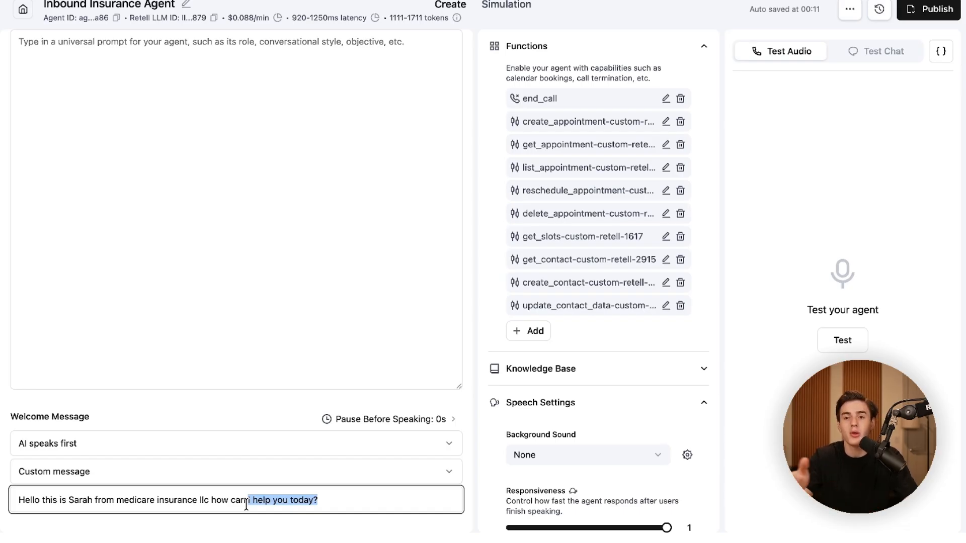
pyautogui.scroll(2, 325, 60)
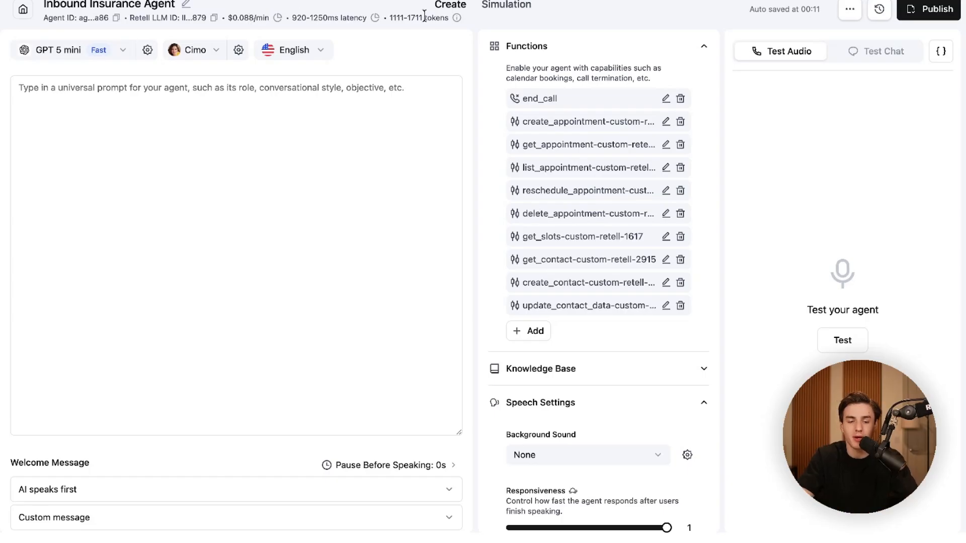
# - Try the Multilingual language setting for the agent and return it to English (US)
pyautogui.click(327, 54)
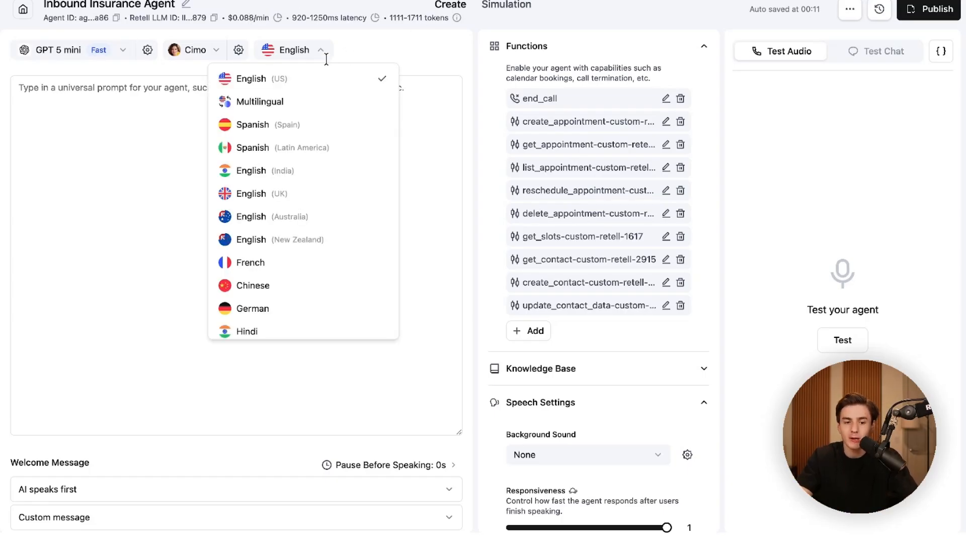
pyautogui.click(259, 102)
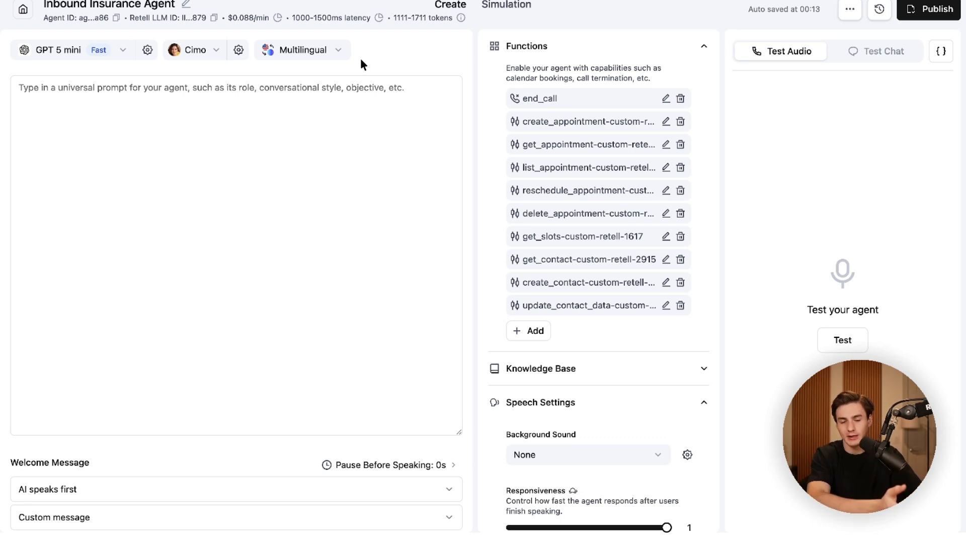
pyautogui.click(338, 50)
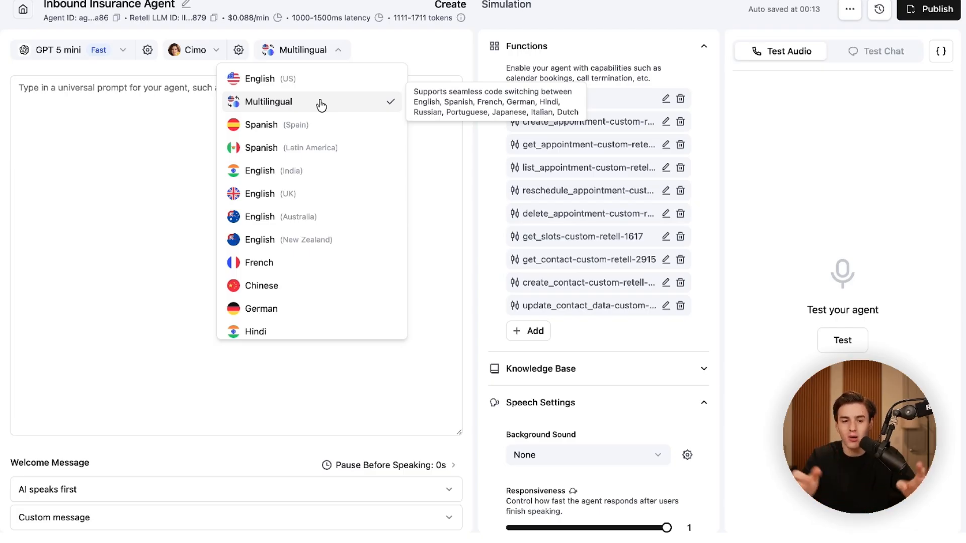
pyautogui.click(388, 44)
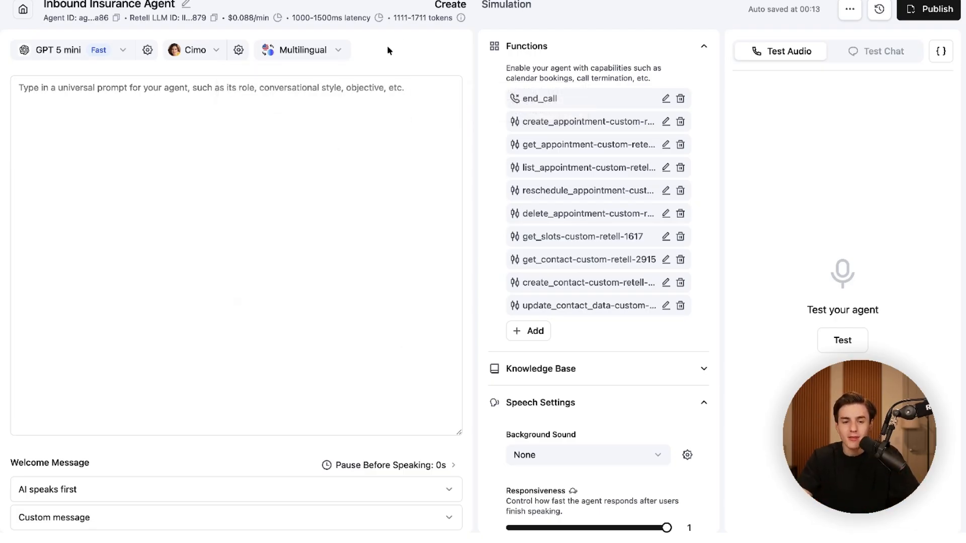
pyautogui.click(336, 50)
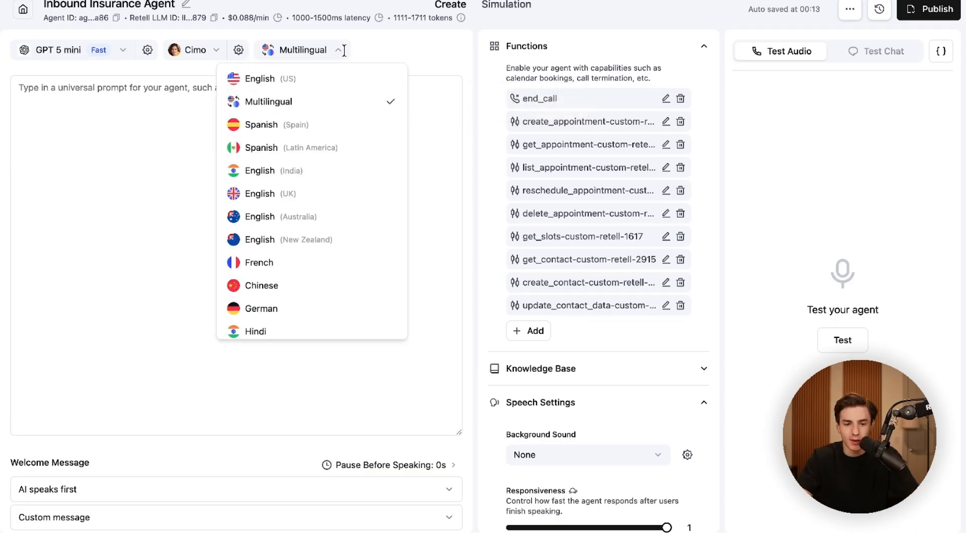
pyautogui.click(295, 82)
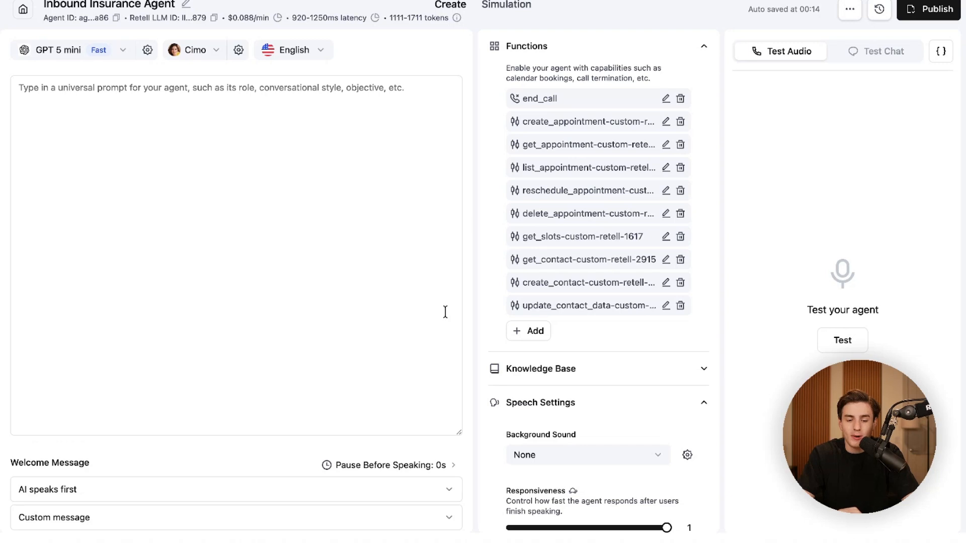
# - Switch to AI SCRIPT AGENT in ChatGPT and request an inbound Medicare insurance agent script for Facebook leads, including qualification questions
pyautogui.click(446, 467)
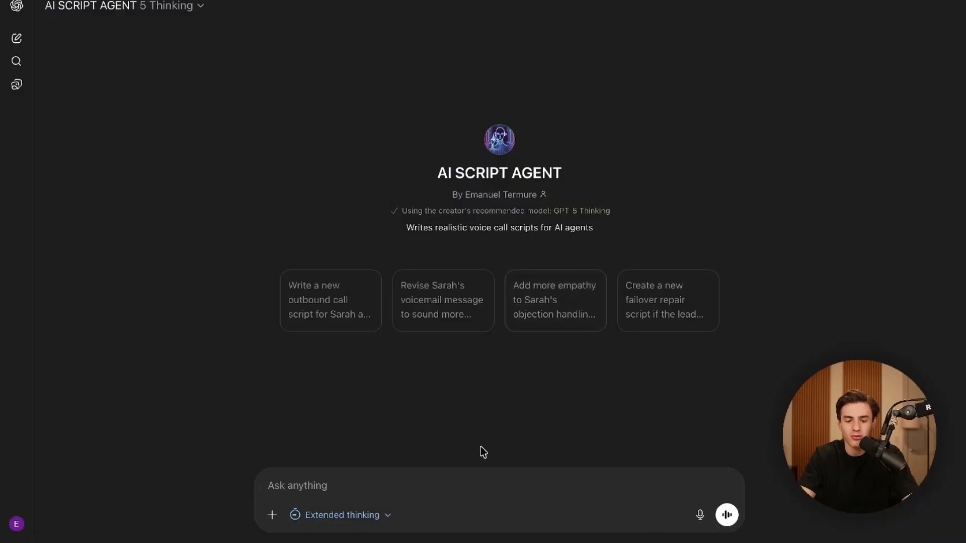
pyautogui.click(455, 475)
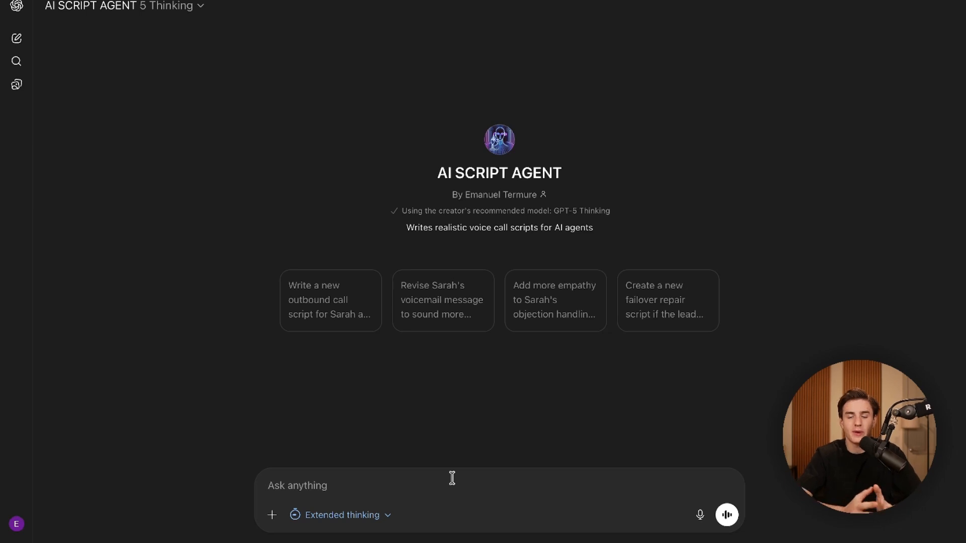
pyautogui.write('Create me an insurance ai agent that will be recievieng inbound call for medicare leads that call in from facebook intrested to esee what they ca')
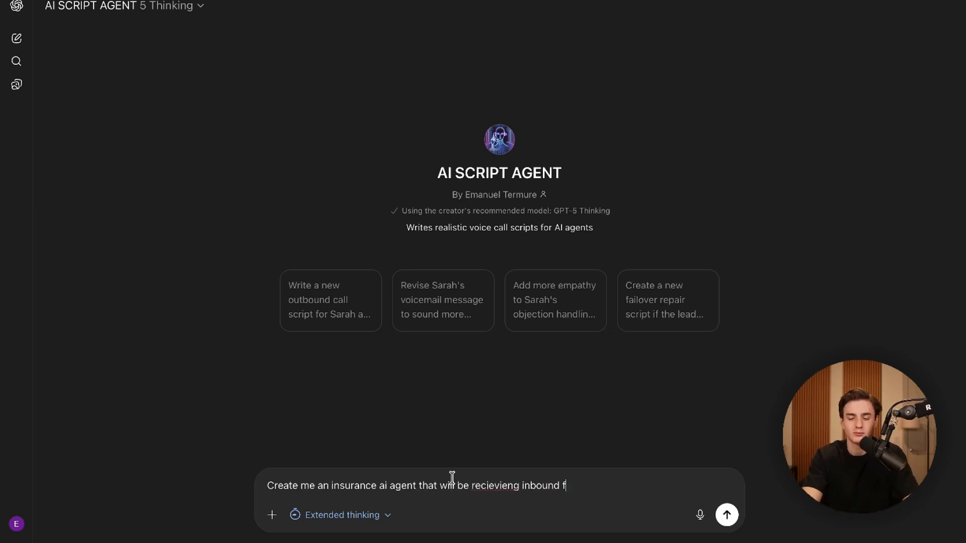
pyautogui.write('n get from medicare make sure to have some qualification question also make sure to')
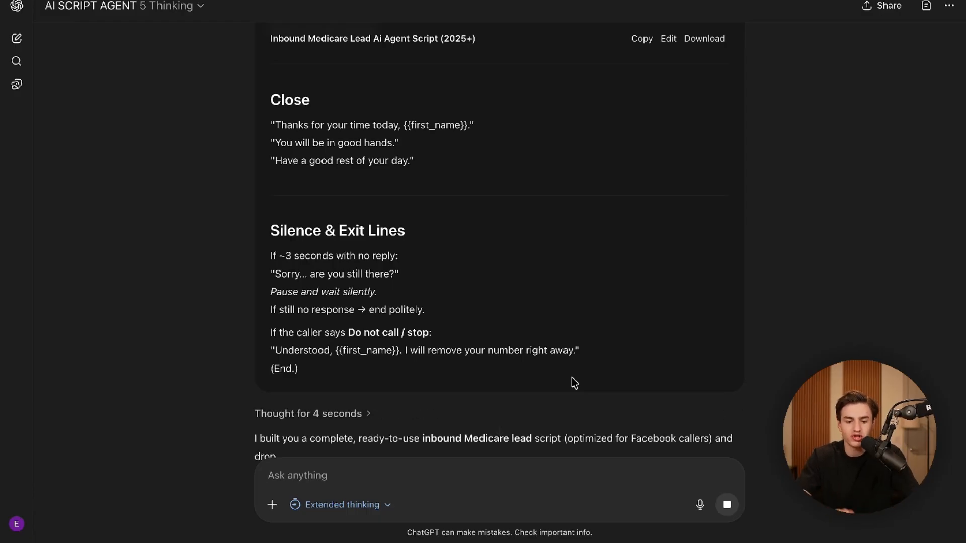
# - Review and copy the generated Inbound Medicare Lead script, and paste it as the agent's universal prompt in Retell AI
pyautogui.scroll(15, 571, 377)
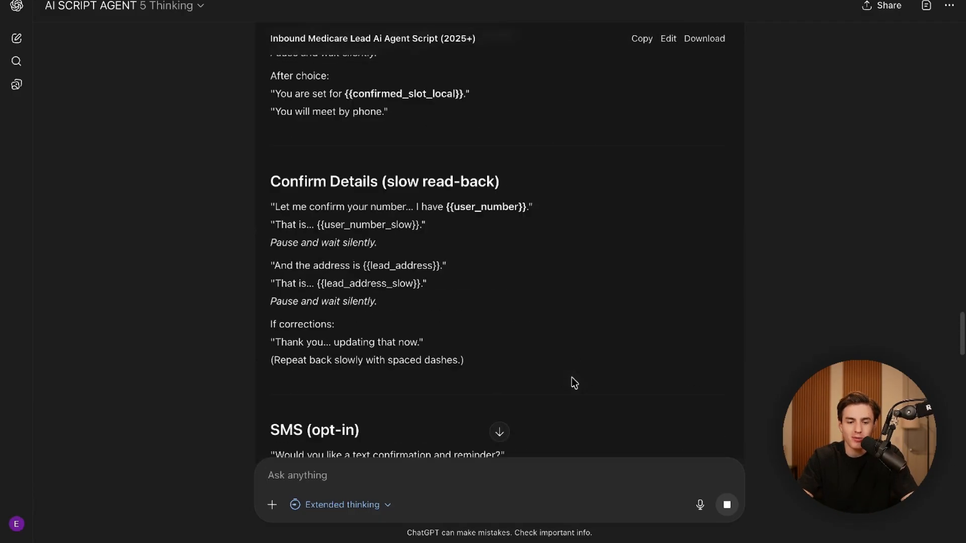
pyautogui.scroll(-5, 326, 209)
pyautogui.scroll(-20, 387, 249)
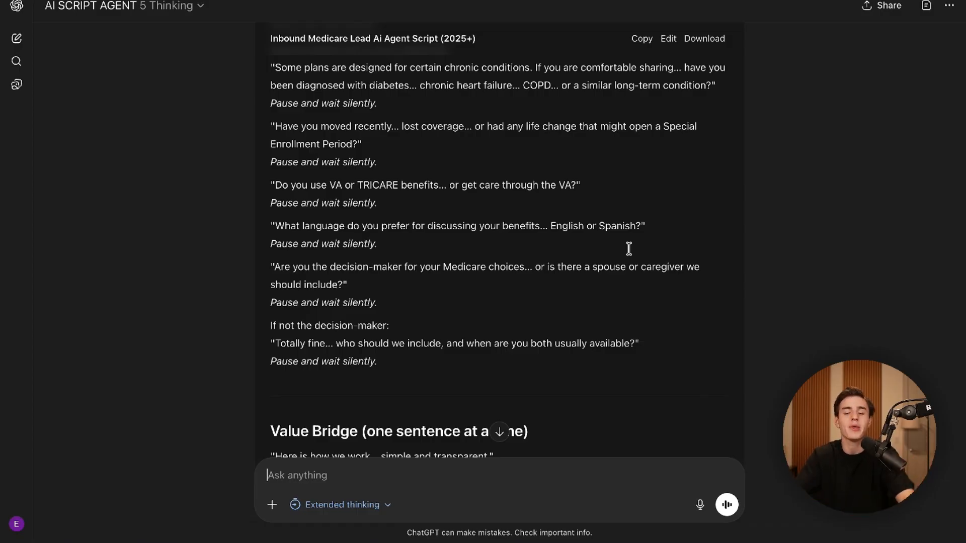
pyautogui.scroll(-10, 628, 59)
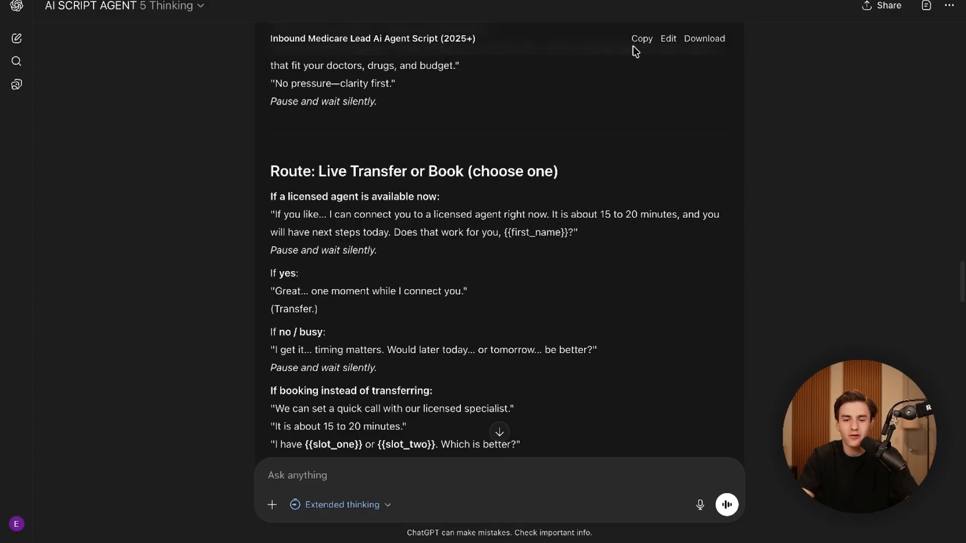
pyautogui.click(635, 42)
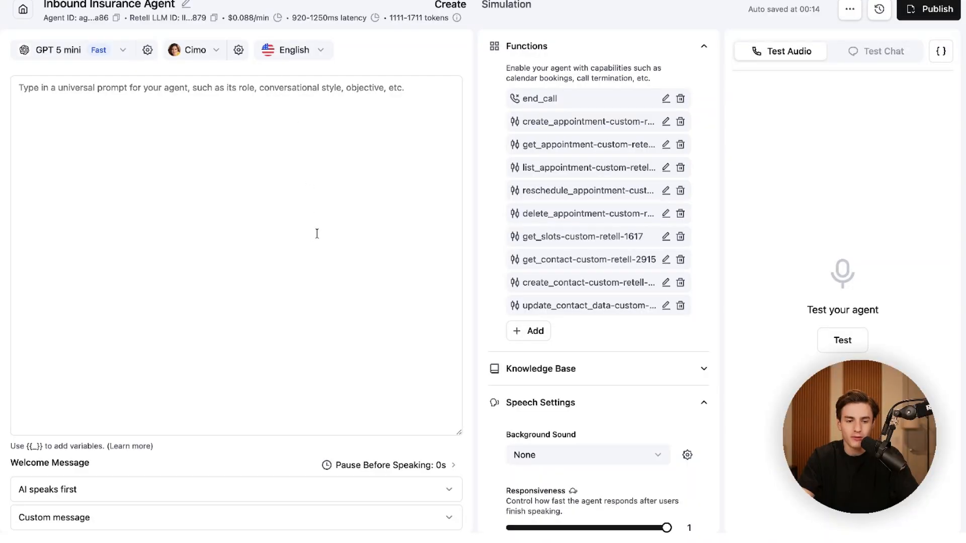
pyautogui.click(321, 214)
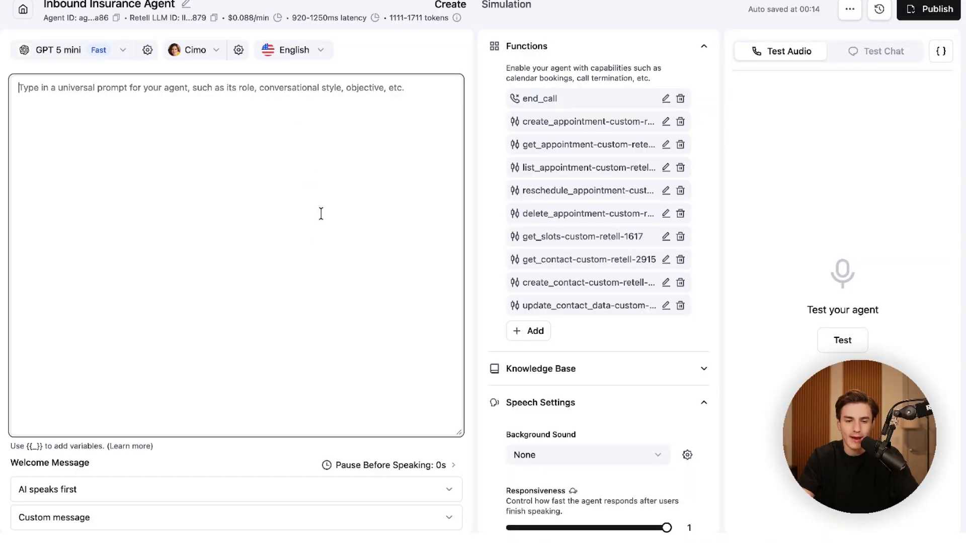
pyautogui.hotkey('ctrl', 'v')
# - Switch to GoHighLevel and start a new opportunities pipeline named "0: Medicare"
pyautogui.click(43, 424)
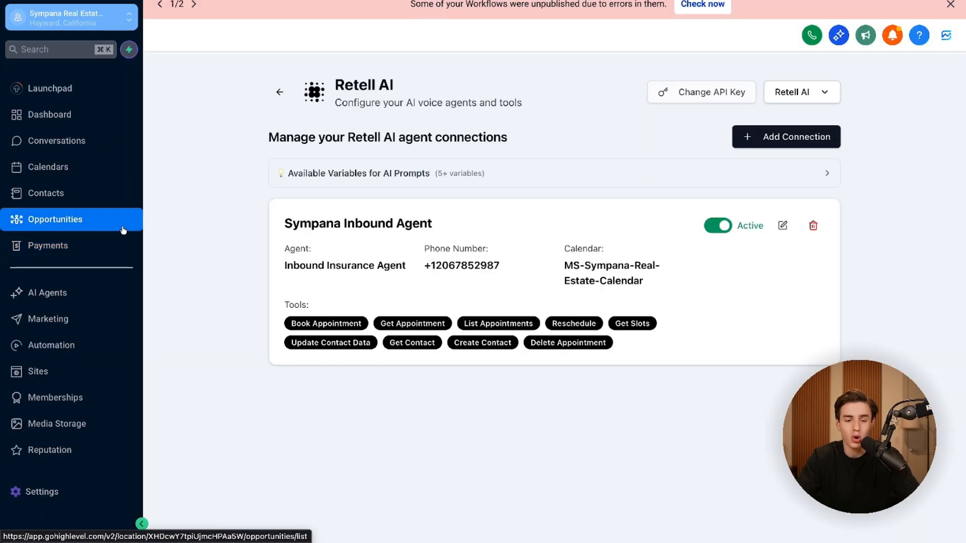
pyautogui.click(123, 232)
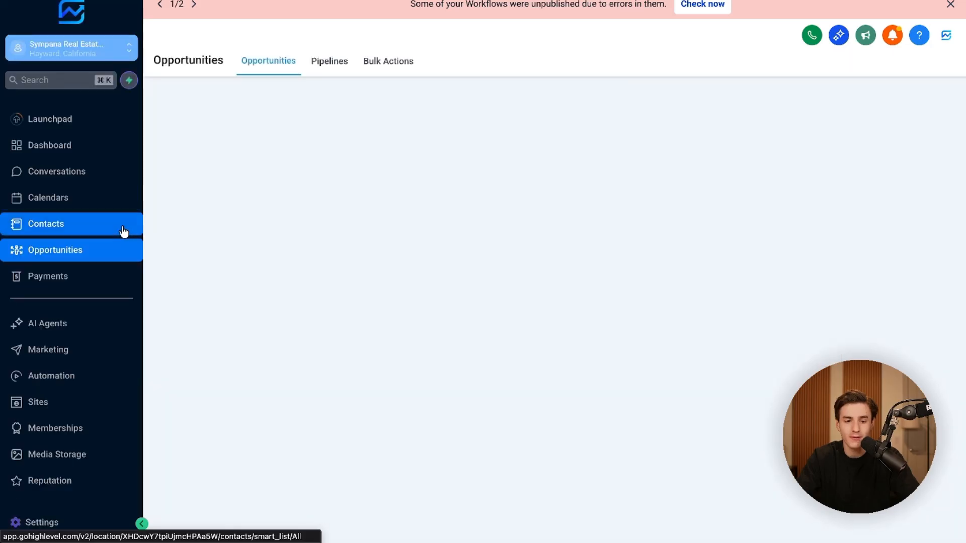
pyautogui.click(336, 62)
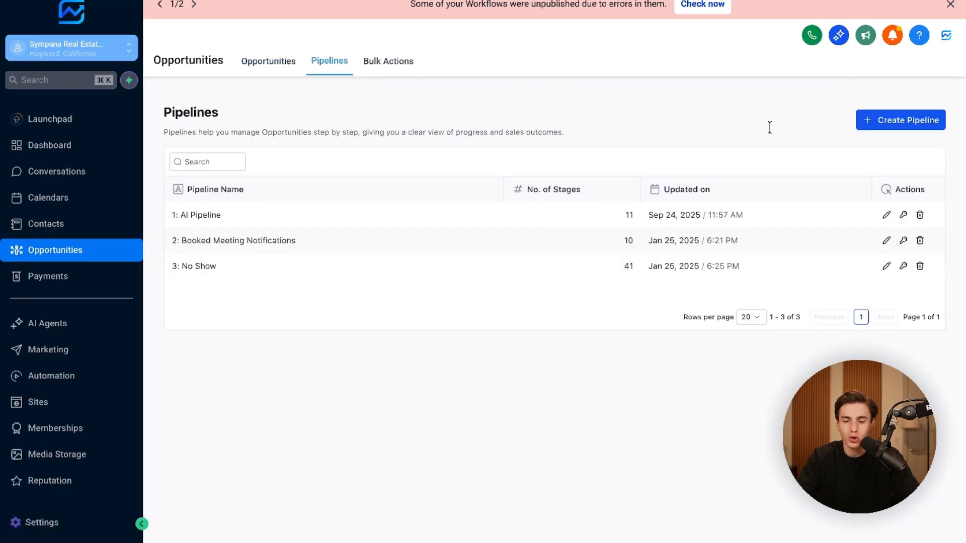
pyautogui.click(906, 121)
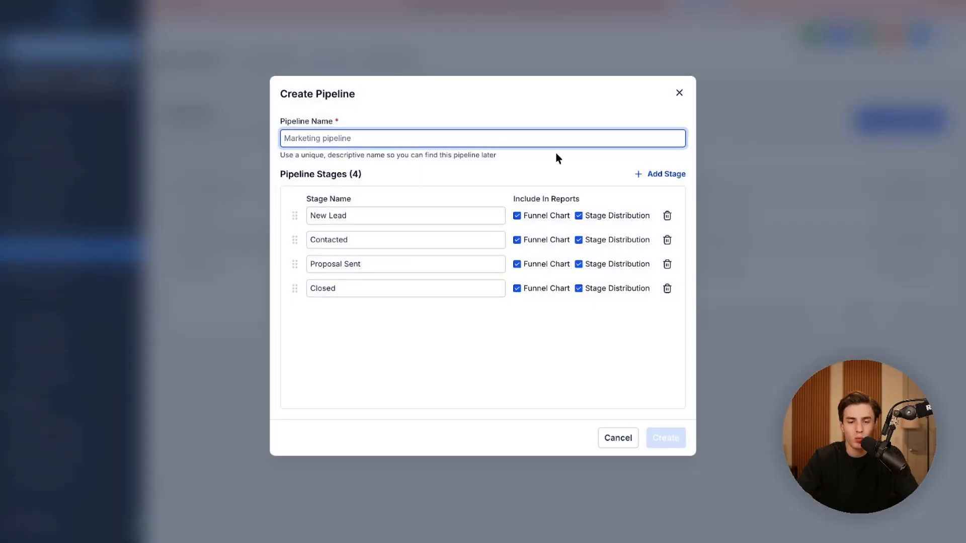
pyautogui.press('super+v')
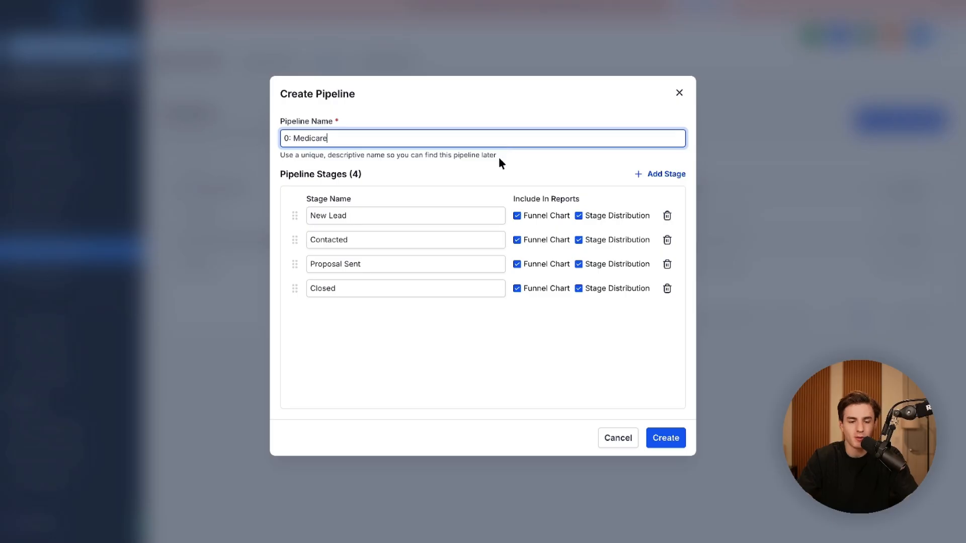
# - Rename the first two pipeline stages as "Booked Appointment" and "Not Qualified"
pyautogui.tripleClick(437, 213)
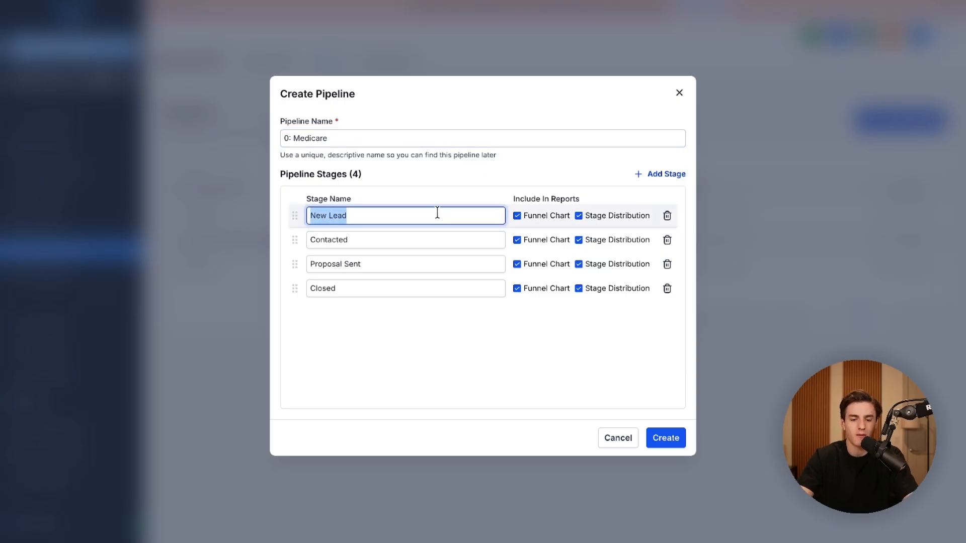
pyautogui.write('Booked Appointment')
pyautogui.doubleClick(404, 240)
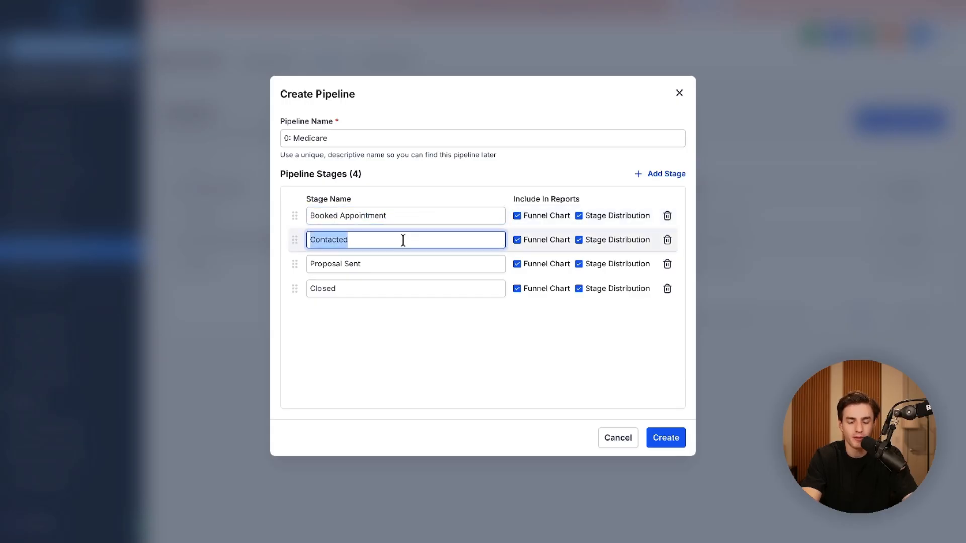
pyautogui.write('No')
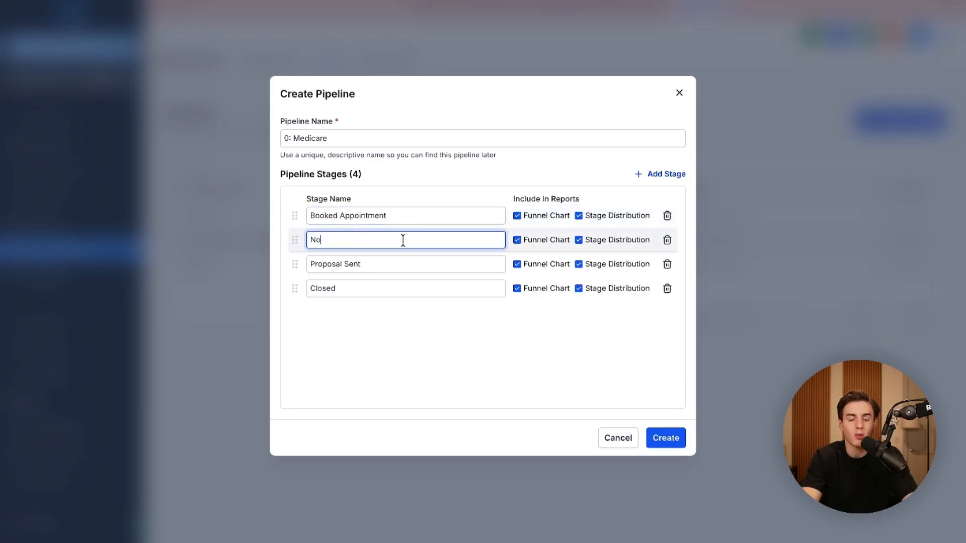
pyautogui.write('t Qualified')
# - Name the remaining stages "48 Hour Reminder", "24 hour Reminder" and an added "1 Hour Reminder", and create the pipeline
pyautogui.tripleClick(386, 270)
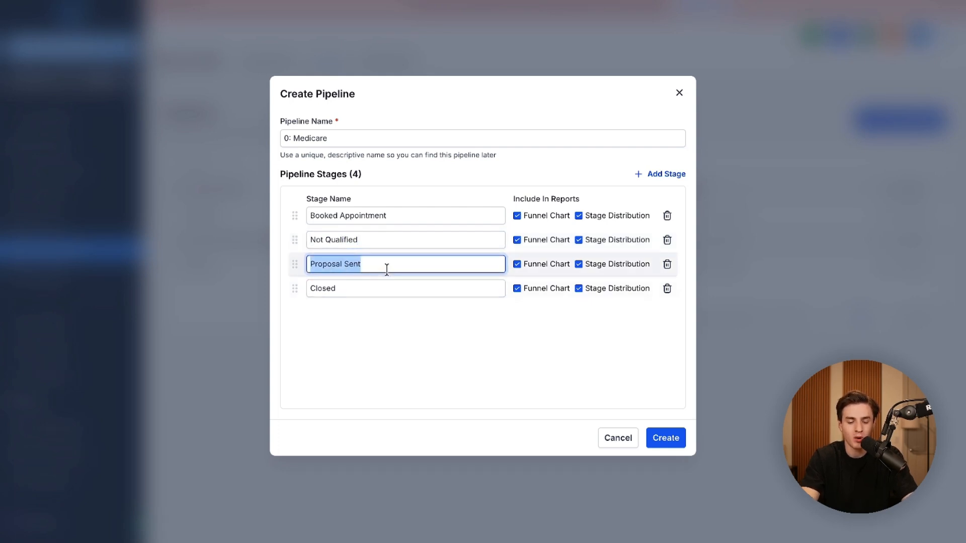
pyautogui.write('48 Hour')
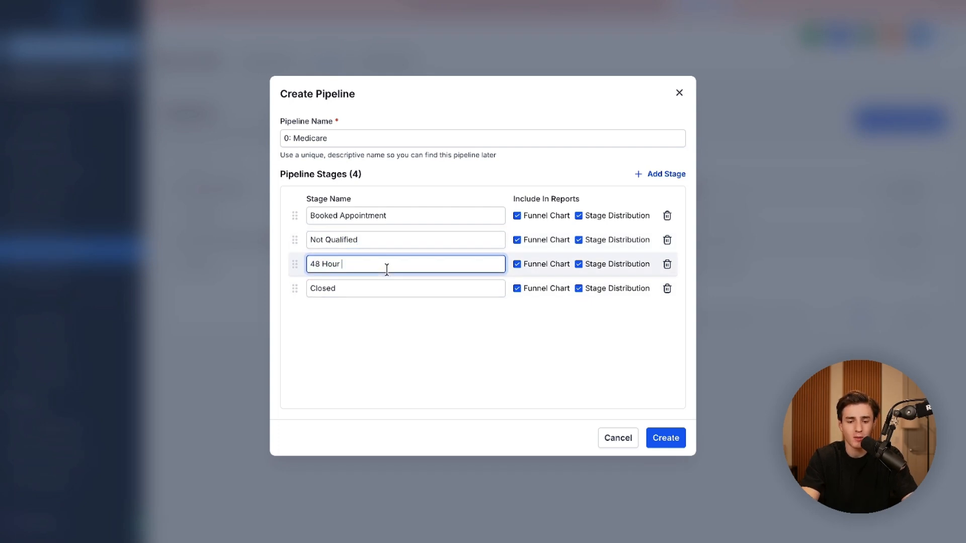
pyautogui.write(' Reminder')
pyautogui.tripleClick(383, 280)
pyautogui.write('24 ')
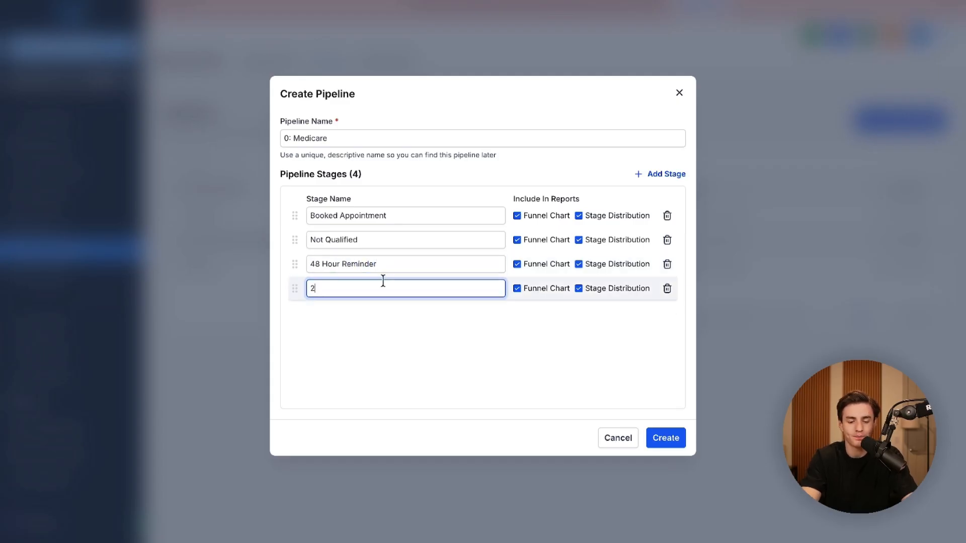
pyautogui.write('hour Reminder')
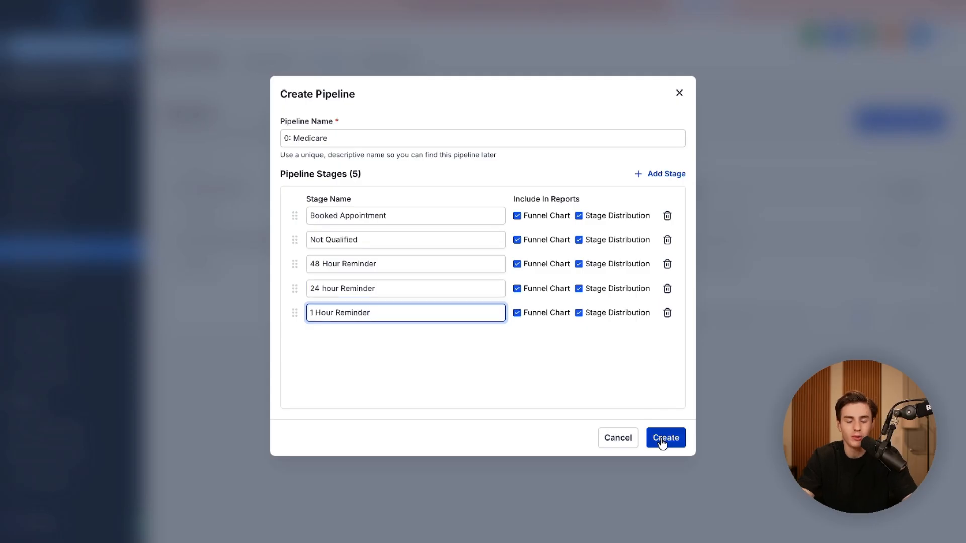
pyautogui.click(665, 438)
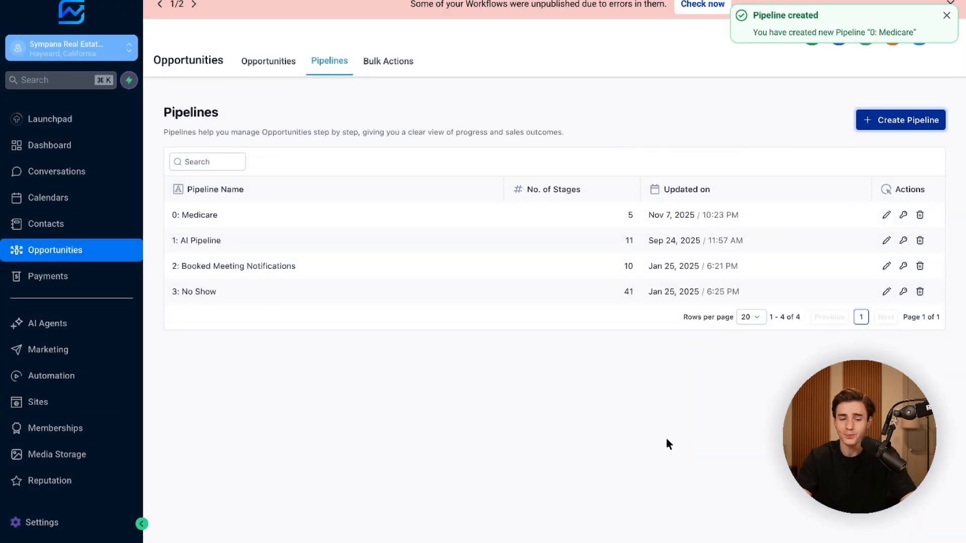
# - Open the automation workflows and start a new workflow from scratch
pyautogui.click(127, 382)
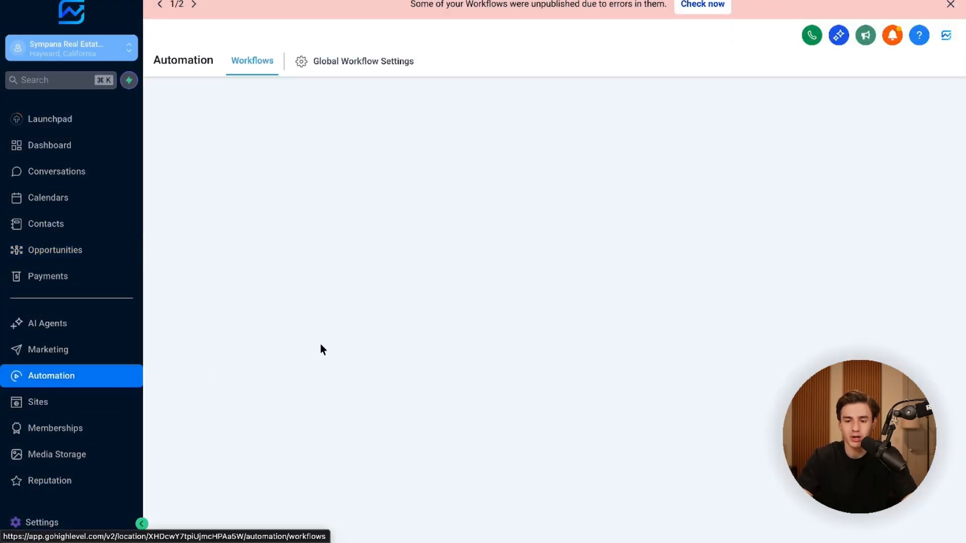
pyautogui.click(859, 114)
pyautogui.click(869, 141)
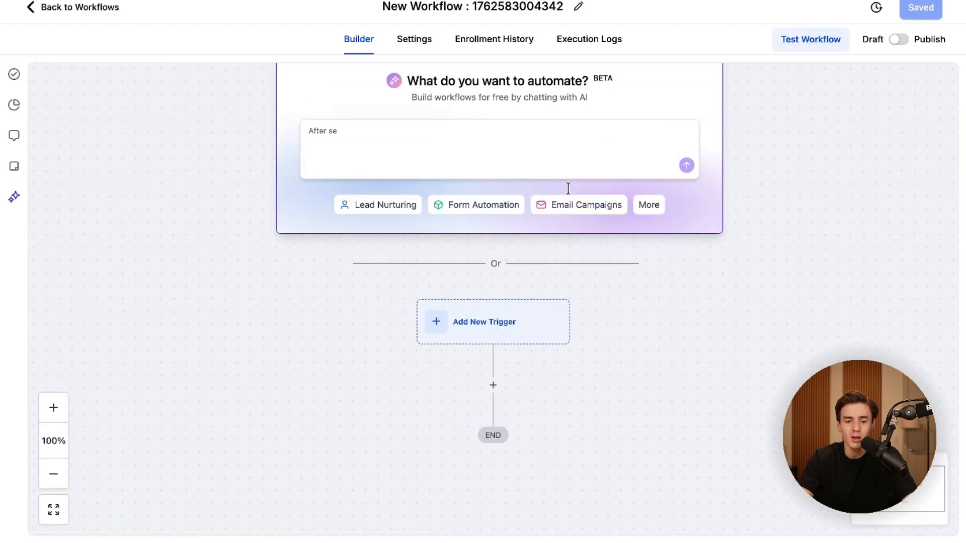
# - Add the Sympana Connector's Call Completed trigger to the new workflow and save it
pyautogui.click(517, 321)
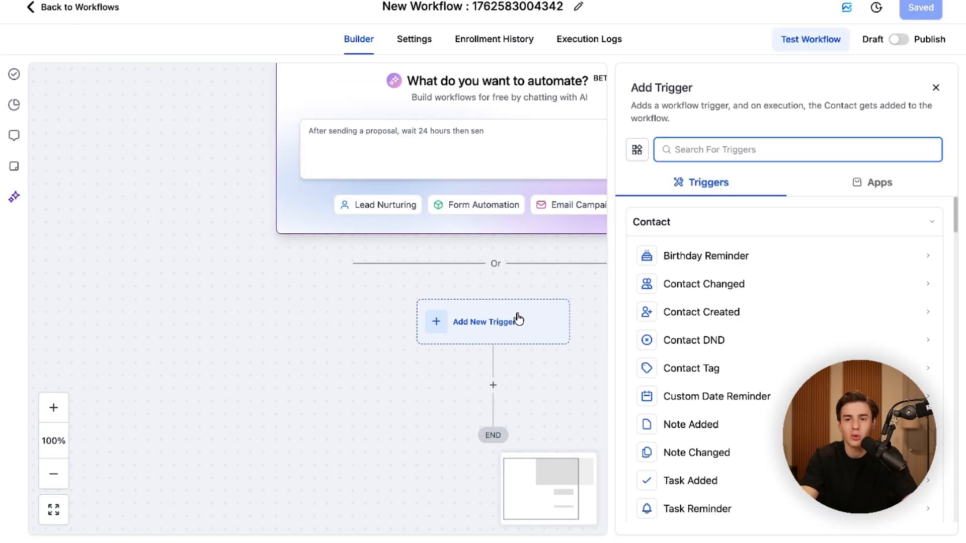
pyautogui.write('call')
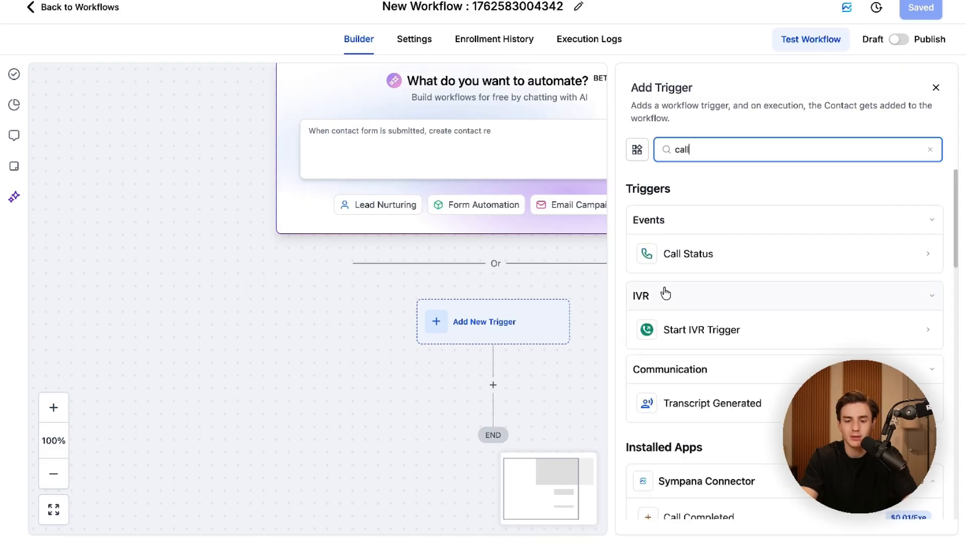
pyautogui.scroll(-5, 695, 360)
pyautogui.scroll(6, 695, 359)
pyautogui.click(698, 332)
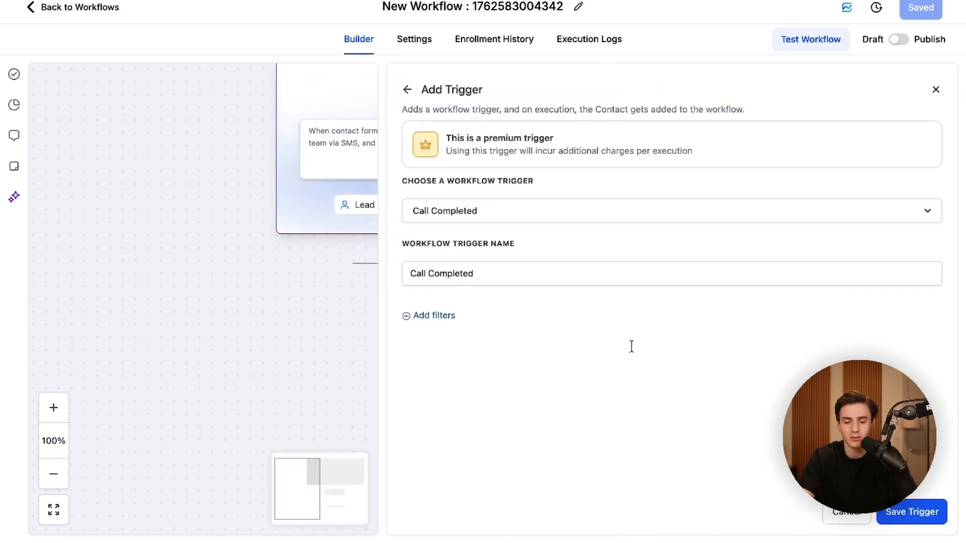
pyautogui.click(911, 511)
pyautogui.click(921, 7)
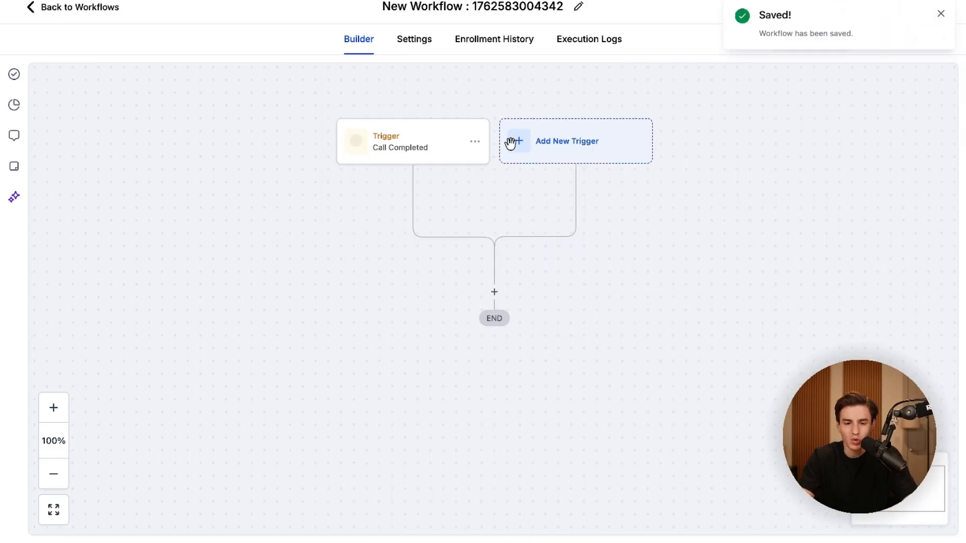
# - Add a filter to the Call Completed trigger using Agent Name with the Contains Phrase operator
pyautogui.click(432, 162)
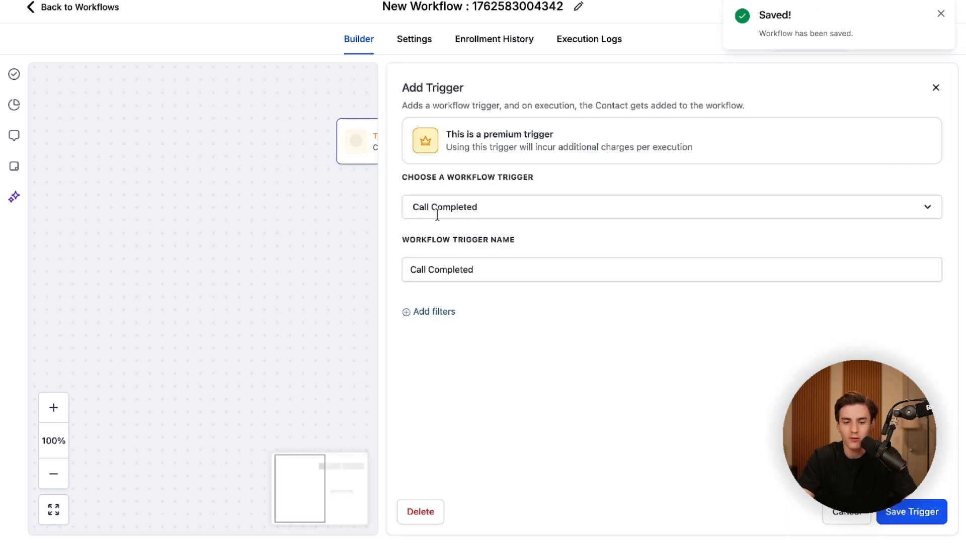
pyautogui.click(432, 312)
pyautogui.click(448, 328)
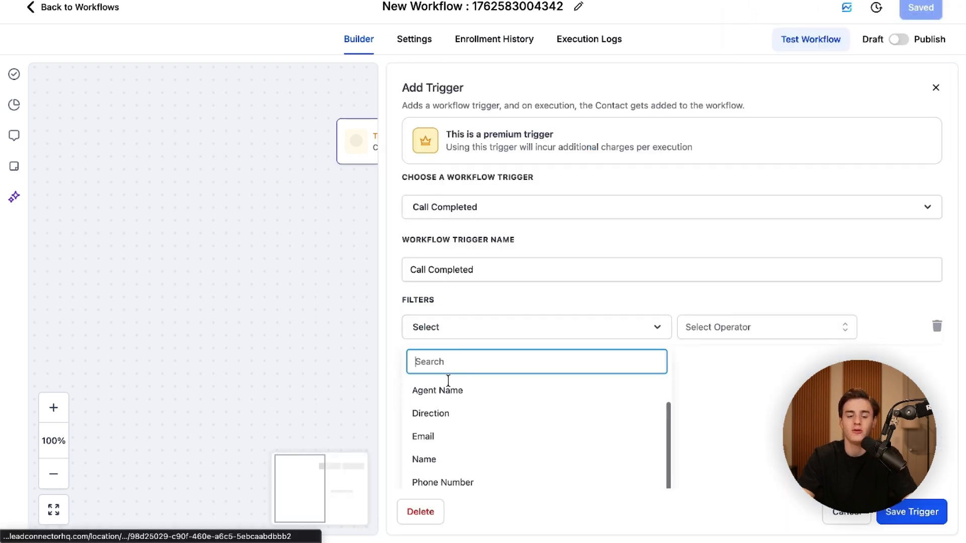
pyautogui.scroll(-2, 535, 233)
pyautogui.click(574, 336)
pyautogui.click(699, 329)
pyautogui.click(734, 358)
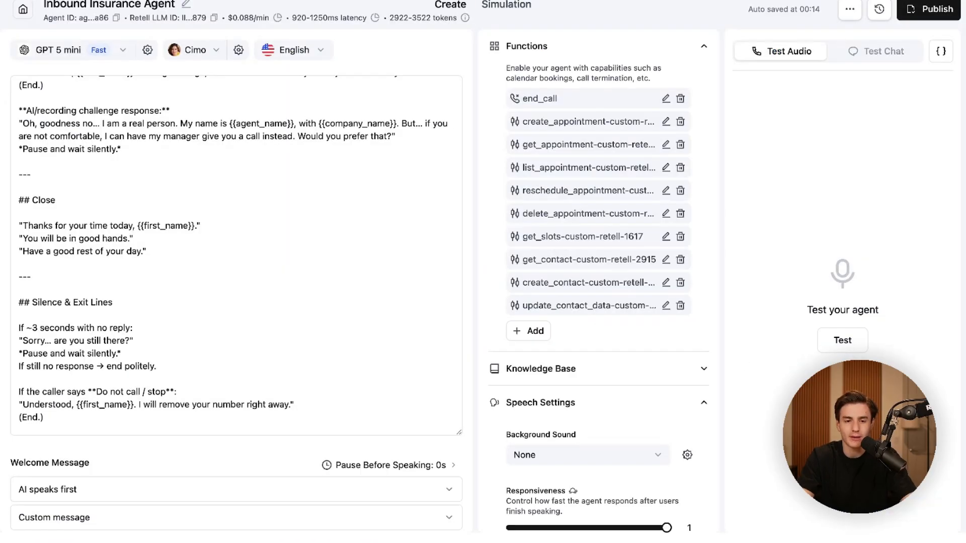
# - Copy the agent's name from Retell AI, add "Inbound Insurance Agent" as the trigger's filter phrase, and save the trigger and workflow
pyautogui.tripleClick(102, 4)
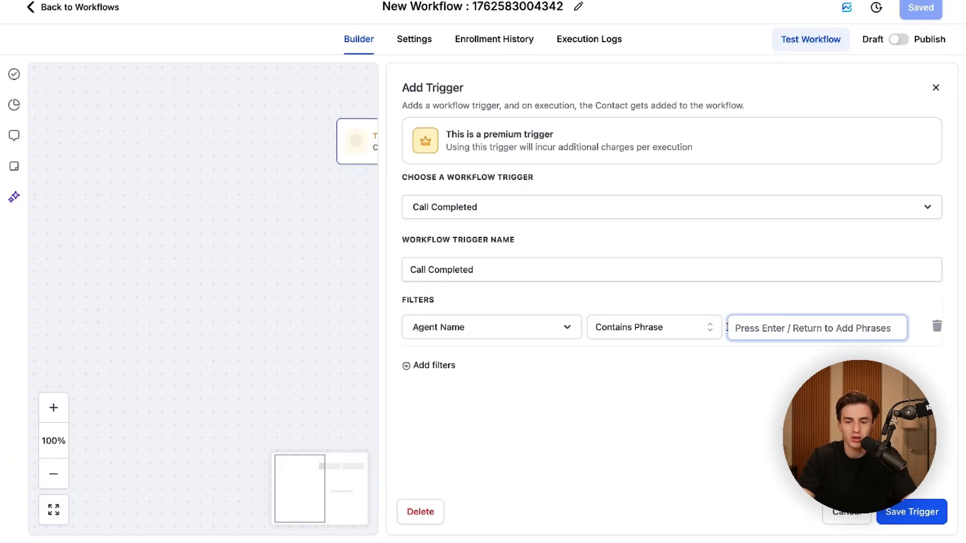
pyautogui.write('Inbound Insurance Agent')
pyautogui.press('Return')
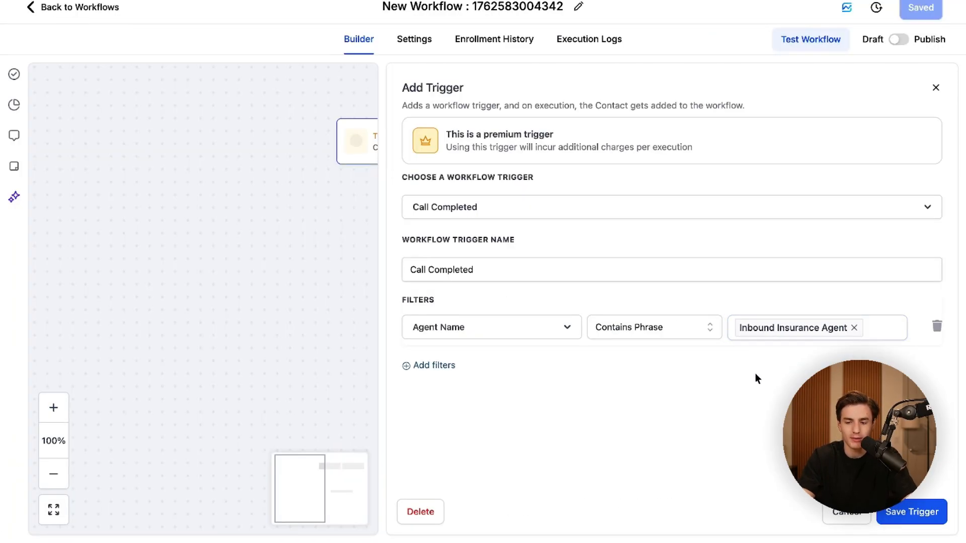
pyautogui.click(903, 503)
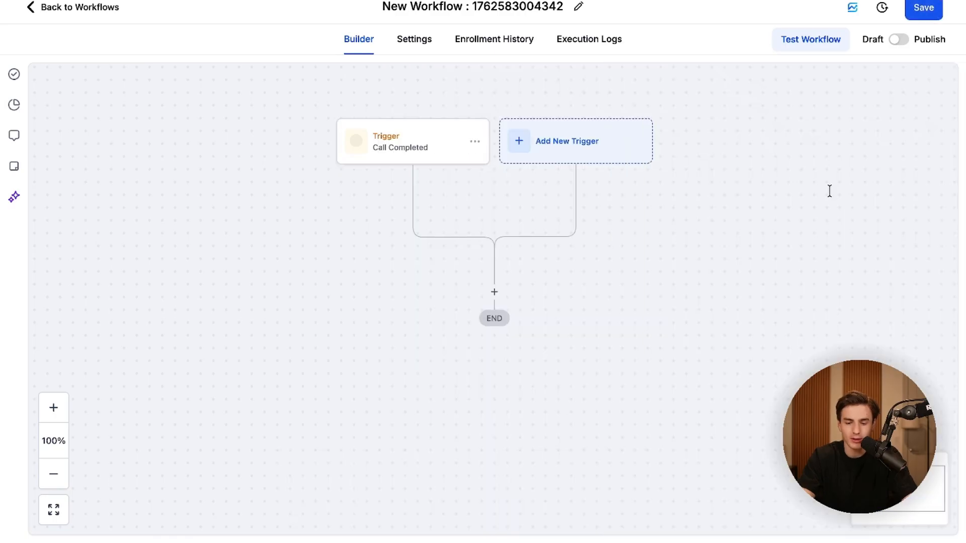
pyautogui.click(939, 10)
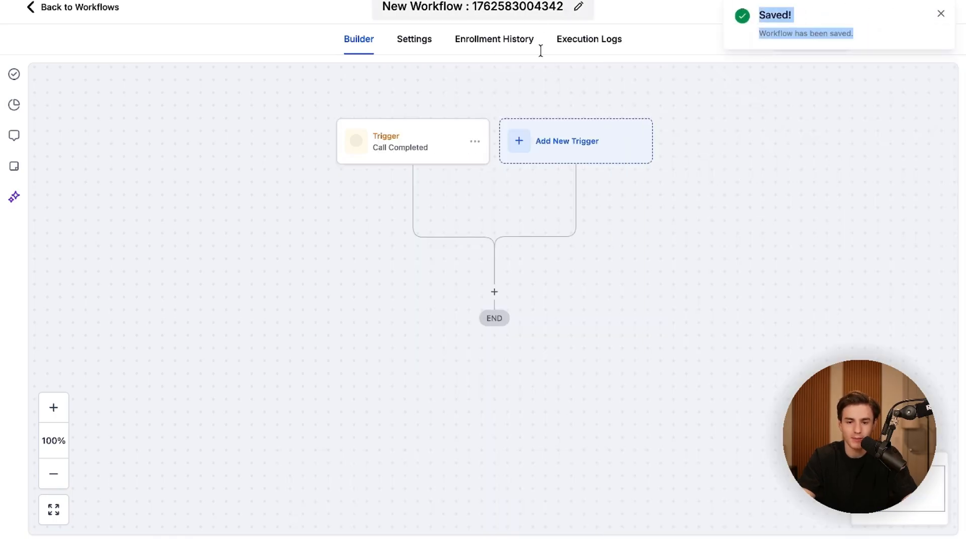
# - Rename the workflow as "Inbound Insurance Agent"
pyautogui.click(571, 8)
pyautogui.hotkey('ctrl', 'a')
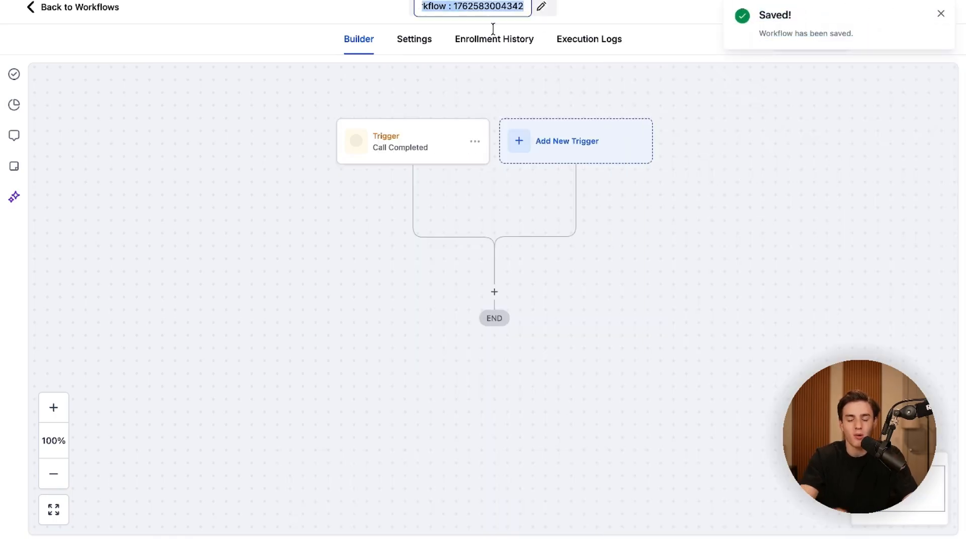
pyautogui.write('Inbound ')
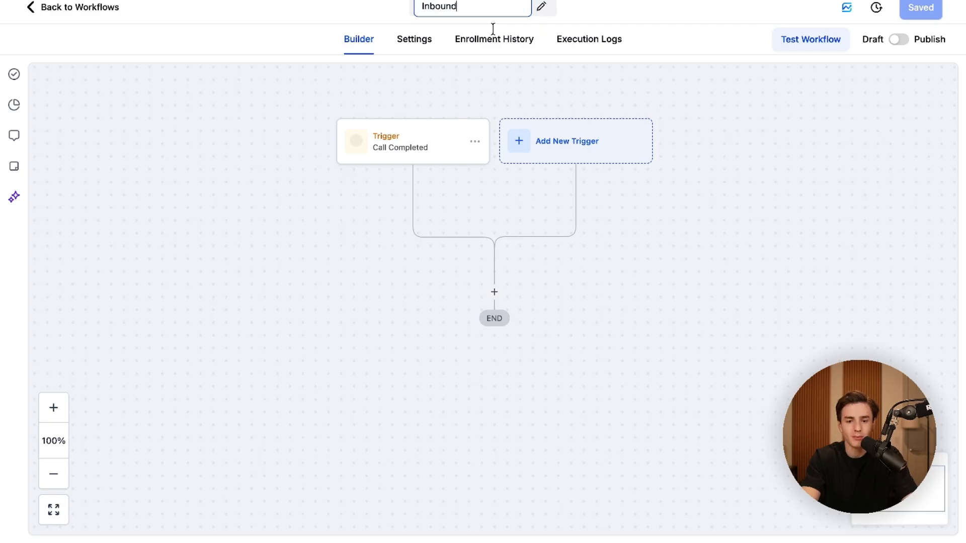
pyautogui.write('Insurance Agent')
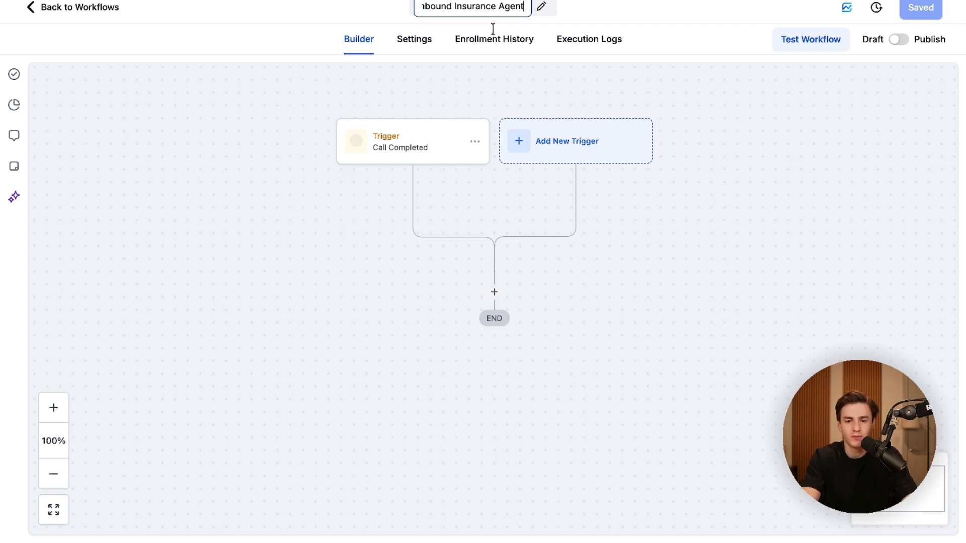
# - Add a Wait action below the trigger with a wait value of 3, and save it
pyautogui.click(494, 291)
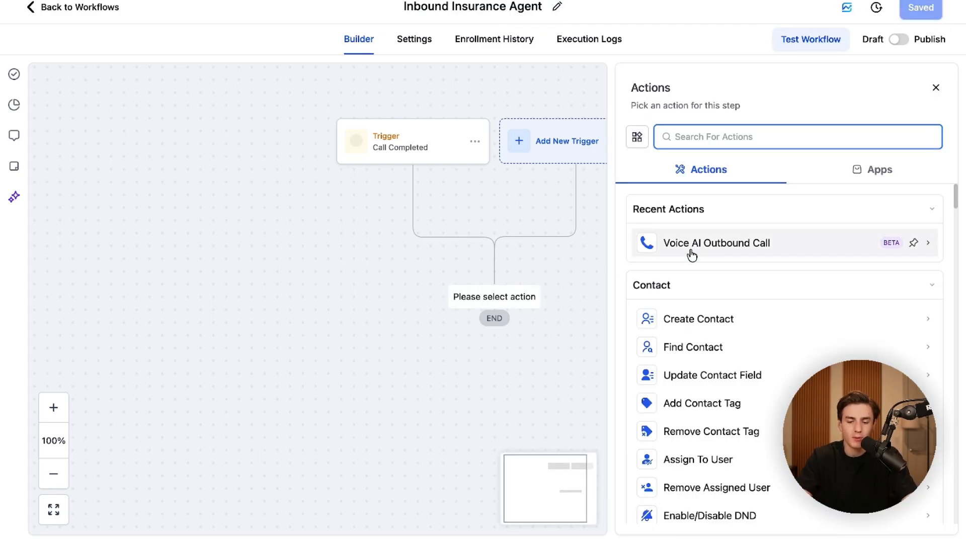
pyautogui.write('wait')
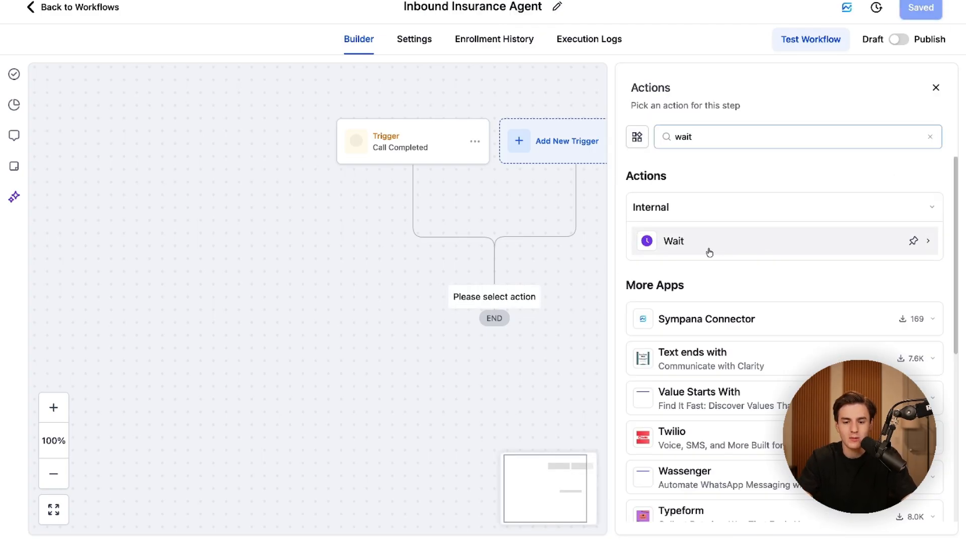
pyautogui.click(713, 252)
pyautogui.click(455, 273)
pyautogui.press('BackSpace')
pyautogui.write('3')
pyautogui.click(912, 512)
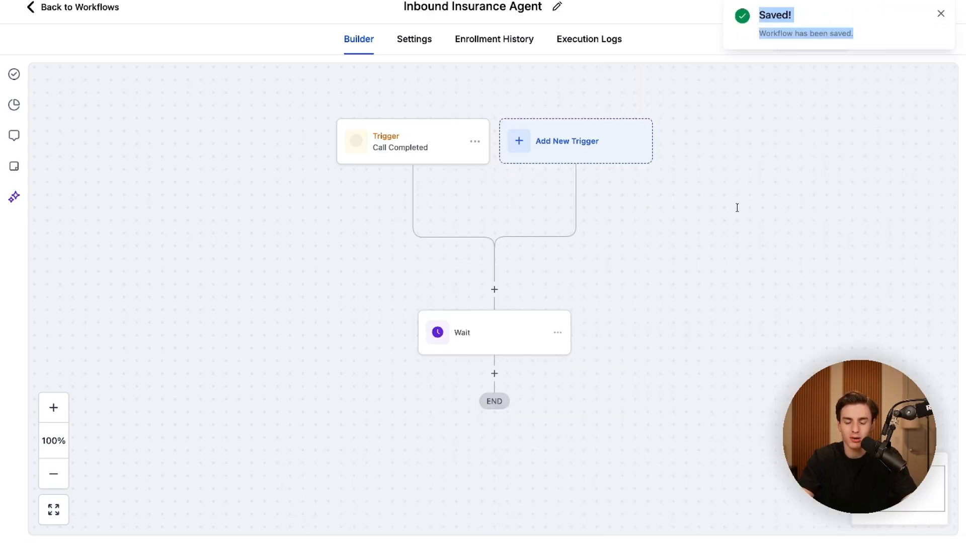
# - Add a Create/Update Opportunity action after the Wait, using the "0: Medicare" pipeline and the Not Qualified stage, and save it
pyautogui.scroll(-2, 738, 206)
pyautogui.click(500, 267)
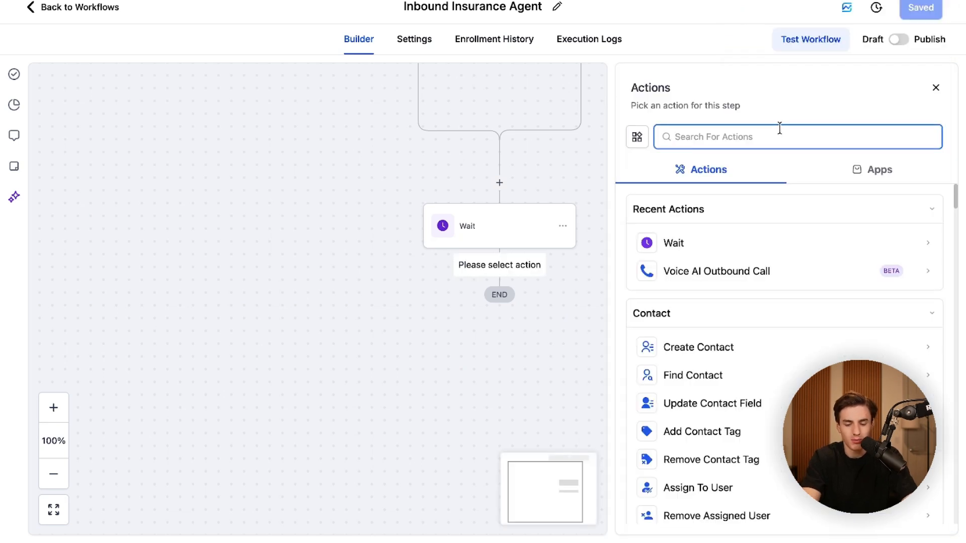
pyautogui.write('opp')
pyautogui.click(724, 239)
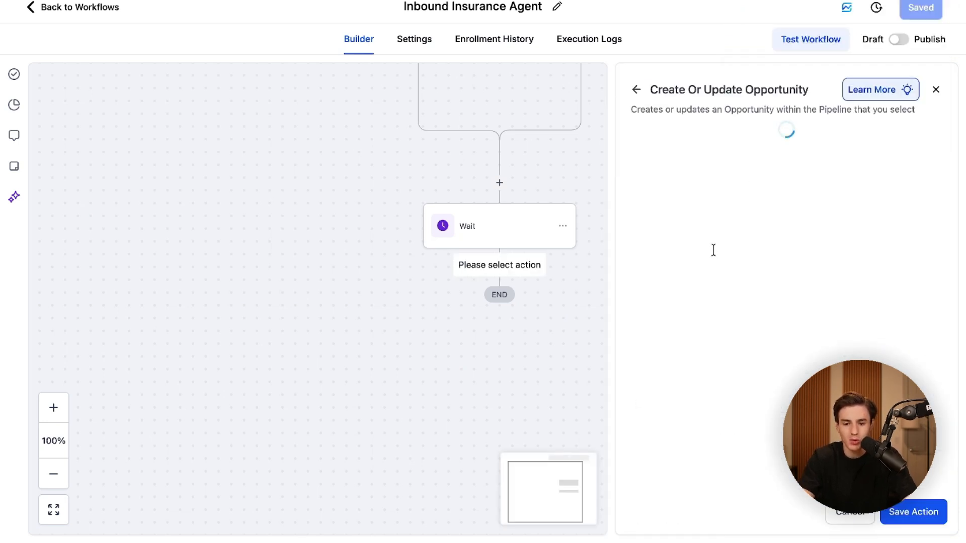
pyautogui.click(664, 287)
pyautogui.click(625, 343)
pyautogui.click(625, 346)
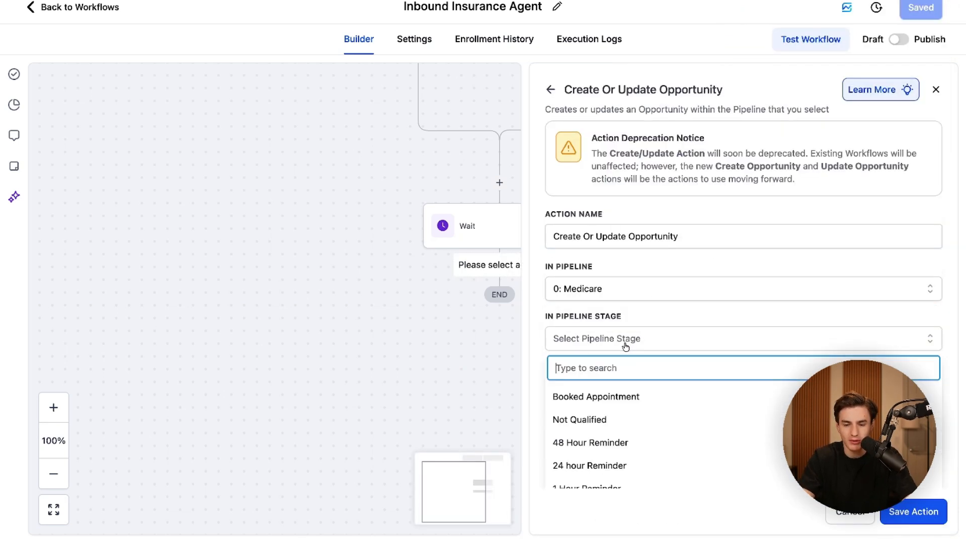
pyautogui.click(613, 420)
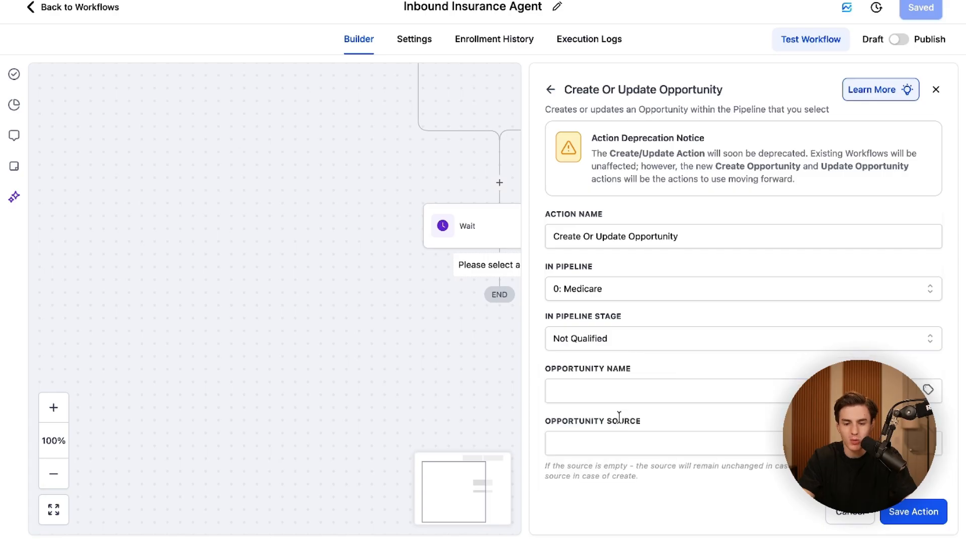
pyautogui.scroll(-3, 710, 387)
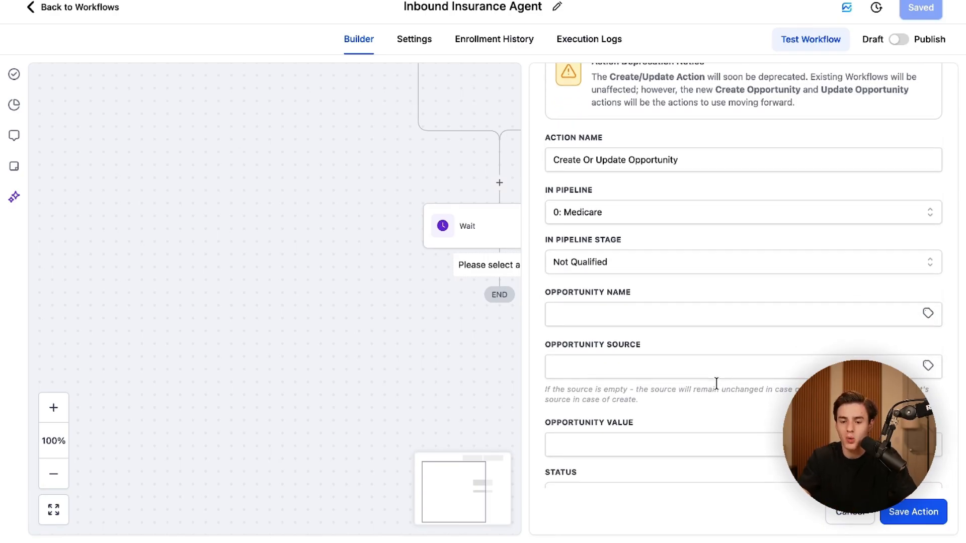
pyautogui.scroll(-2, 716, 383)
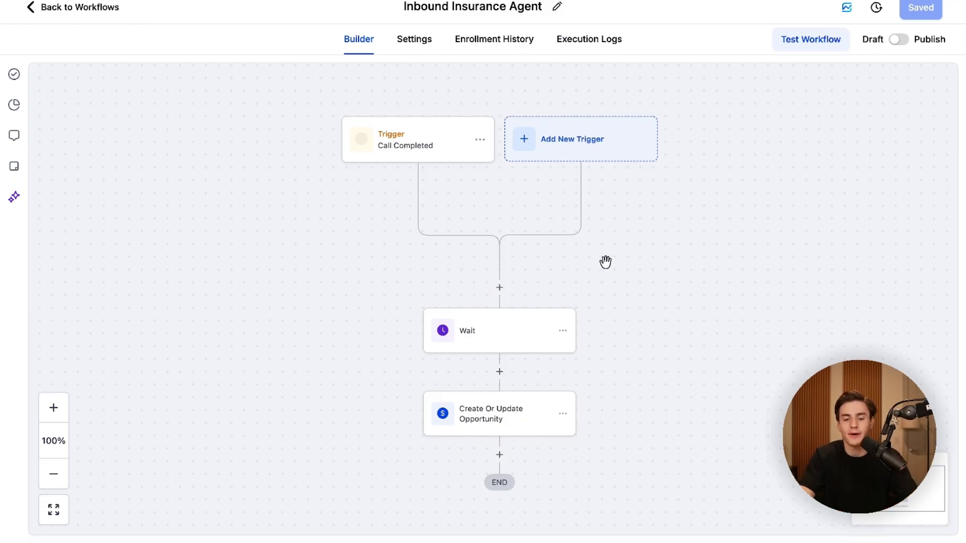
# - Insert a Find Contact action between the trigger and the Wait step, and add Phone as its search field
pyautogui.click(499, 287)
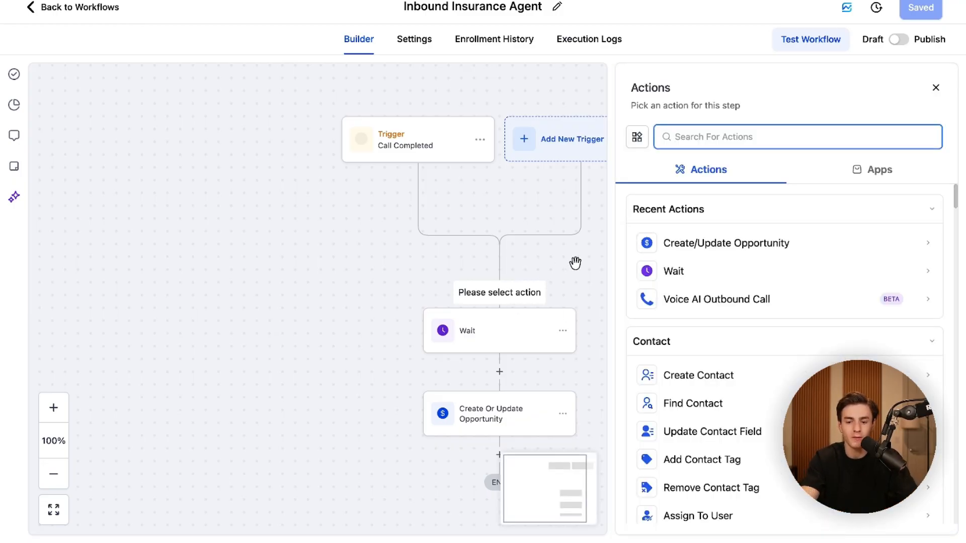
pyautogui.click(671, 402)
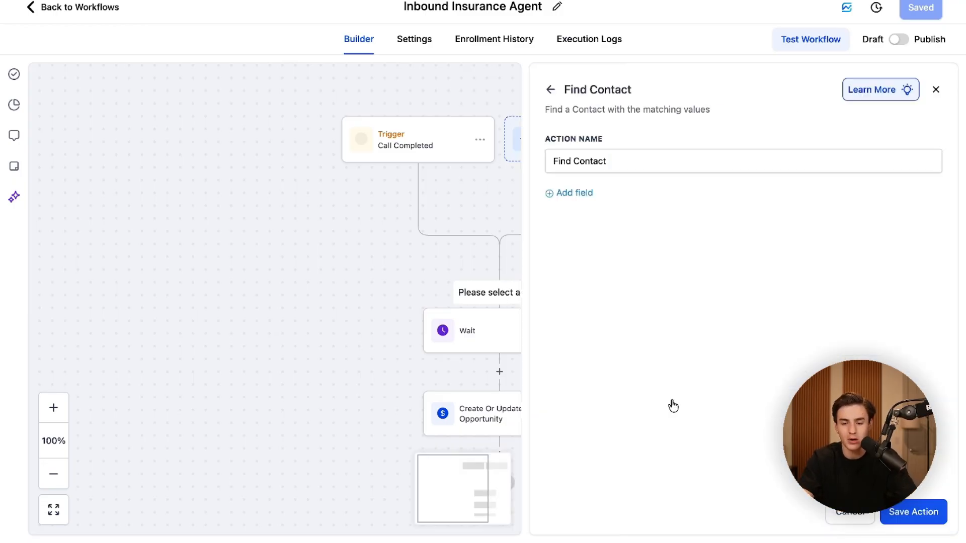
pyautogui.click(572, 194)
pyautogui.click(636, 225)
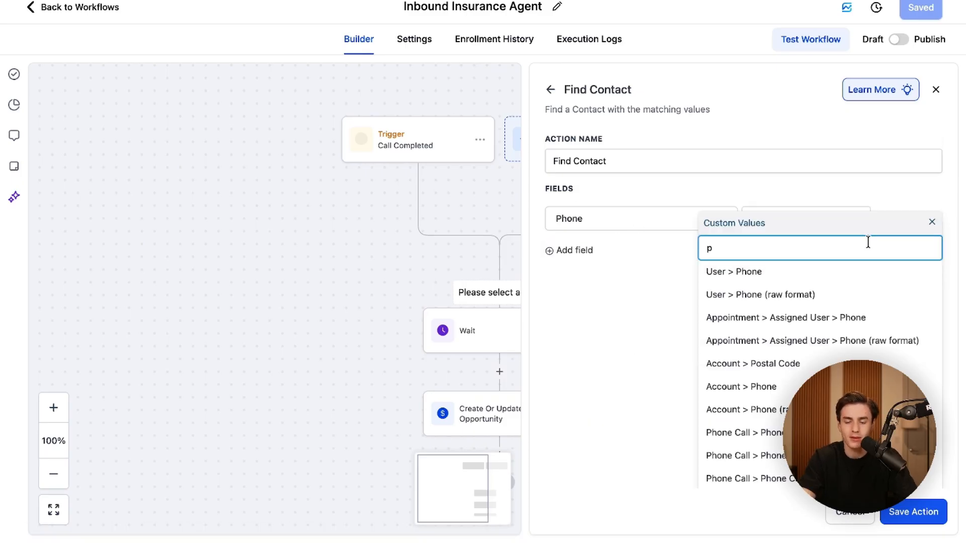
# - Set the Phone field's value to Sympana Connector > Call Completed > From Phone, and save the action and workflow
pyautogui.press('BackSpace')
pyautogui.scroll(-2, 866, 293)
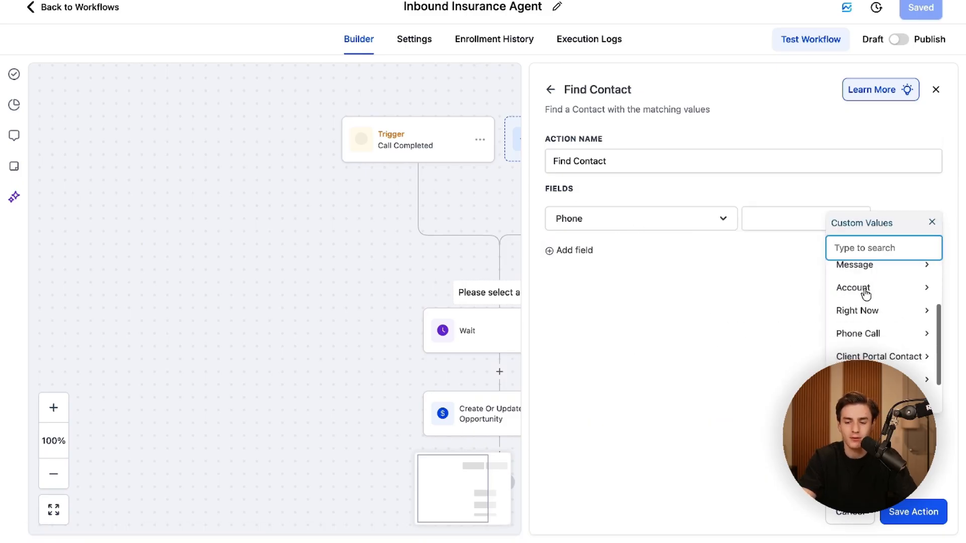
pyautogui.scroll(-2, 866, 293)
pyautogui.click(858, 376)
pyautogui.click(890, 273)
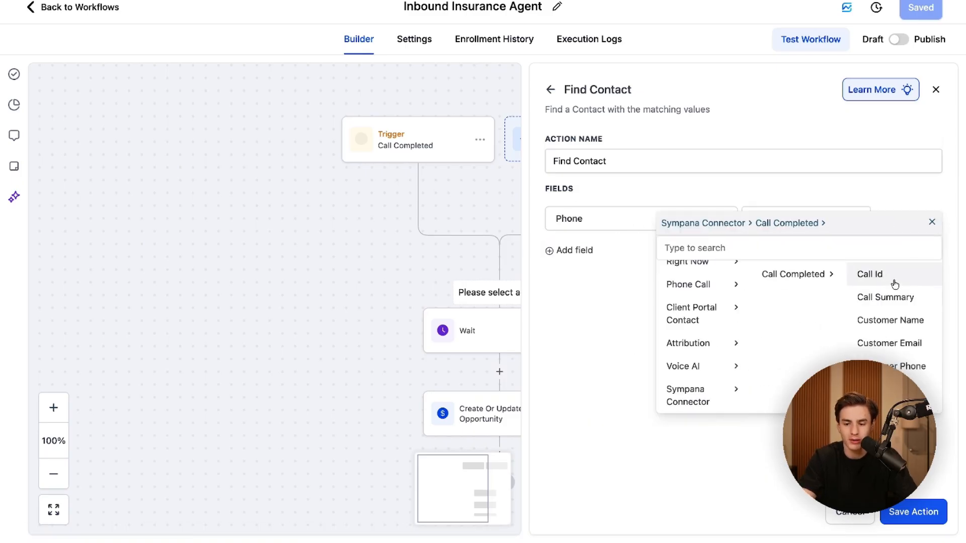
pyautogui.scroll(-1, 853, 327)
pyautogui.click(825, 248)
pyautogui.write('fro')
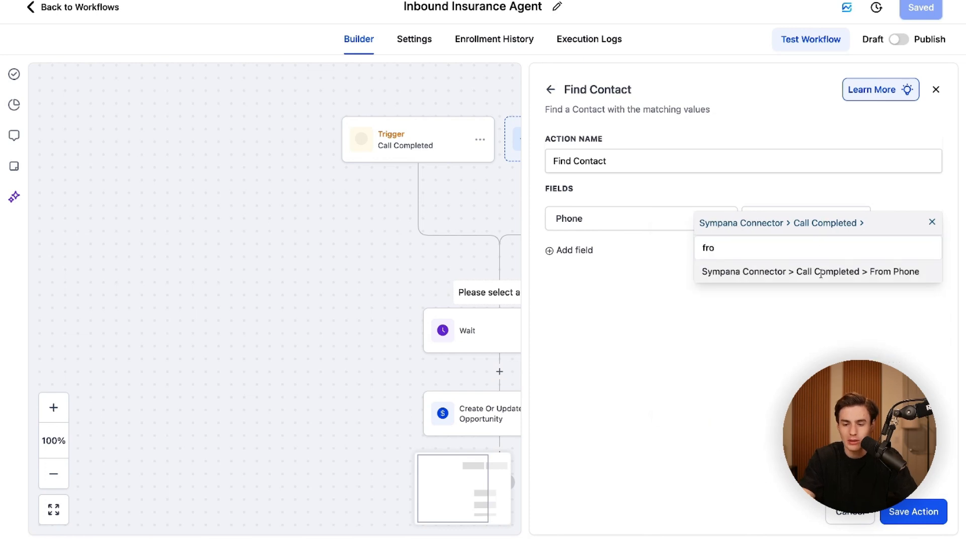
pyautogui.click(821, 272)
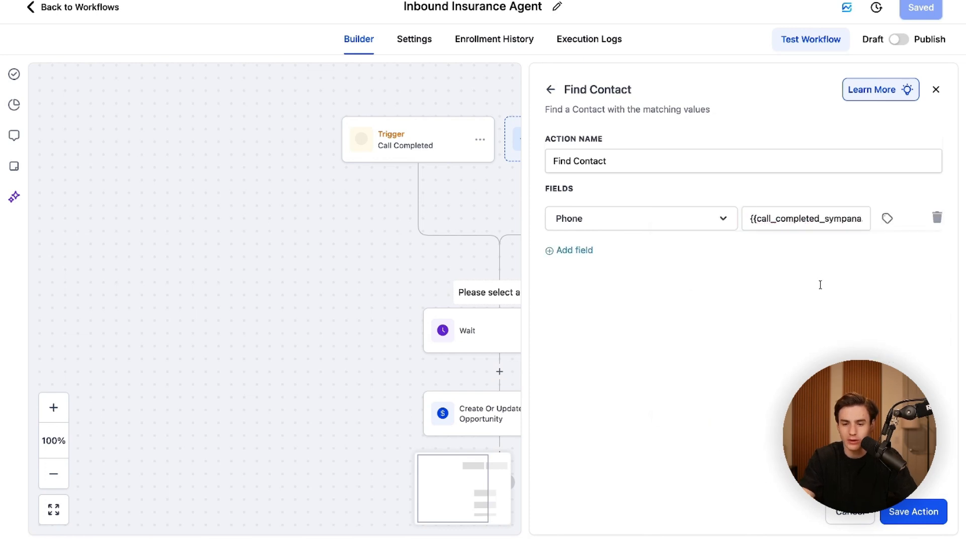
pyautogui.click(912, 511)
pyautogui.click(923, 7)
pyautogui.scroll(-2, 790, 179)
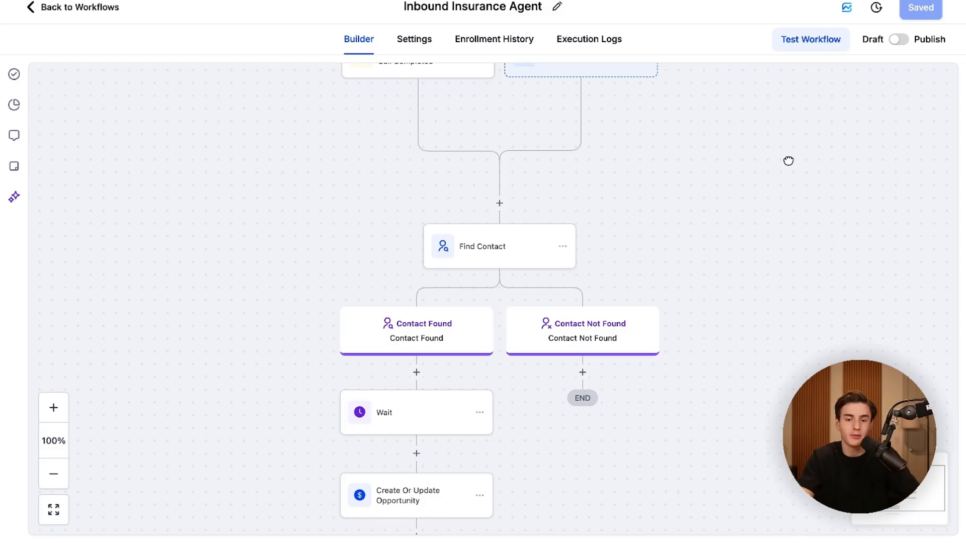
# - Return to the workflow list, create a new workflow from scratch, and name it "Booked Appointment Insurance"
pyautogui.click(97, 5)
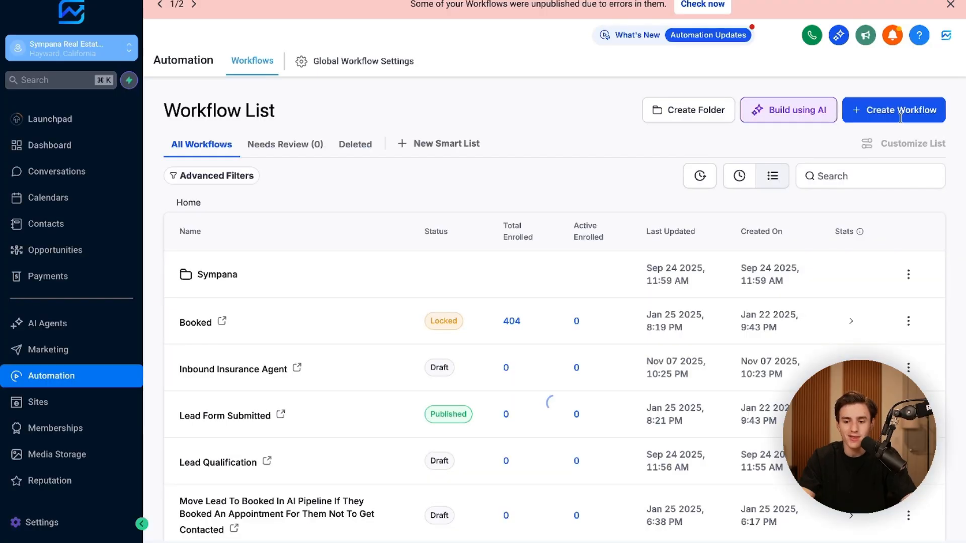
pyautogui.click(900, 111)
pyautogui.click(820, 136)
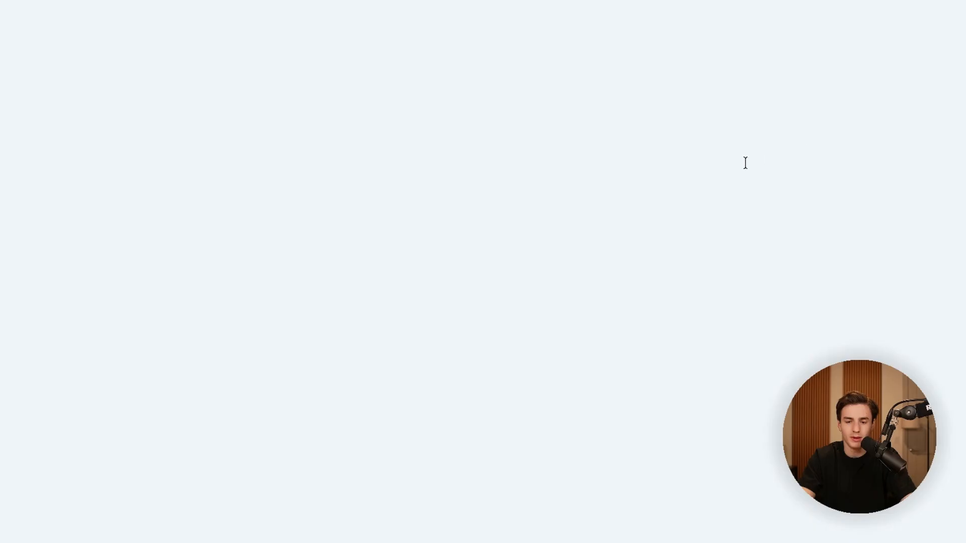
pyautogui.click(472, 7)
pyautogui.write('Booked Appointment Insurance')
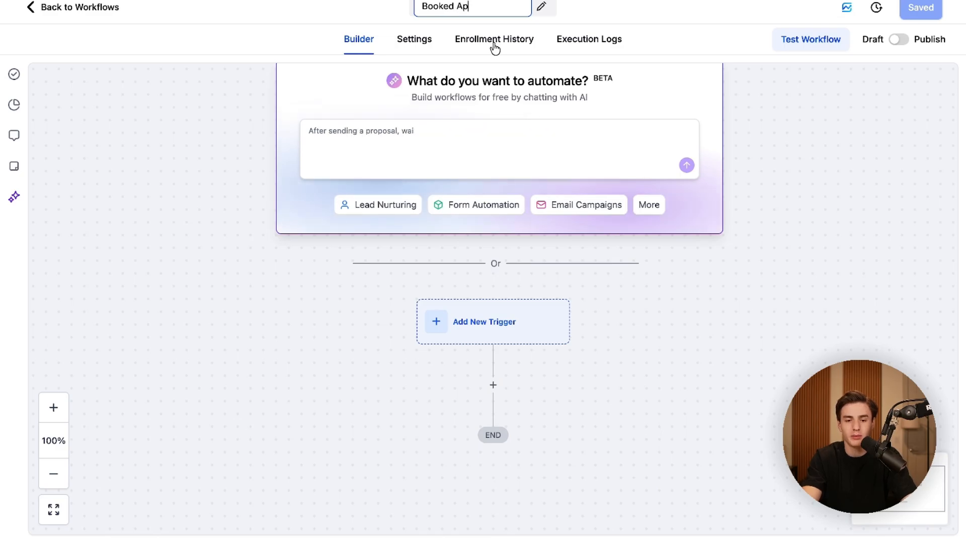
pyautogui.press('Return')
# - Add a Customer Booked Appointment trigger filtered to the MS-Sympana-Real-Estate-Calendar calendar, and save the trigger and workflow
pyautogui.click(510, 319)
pyautogui.write('book')
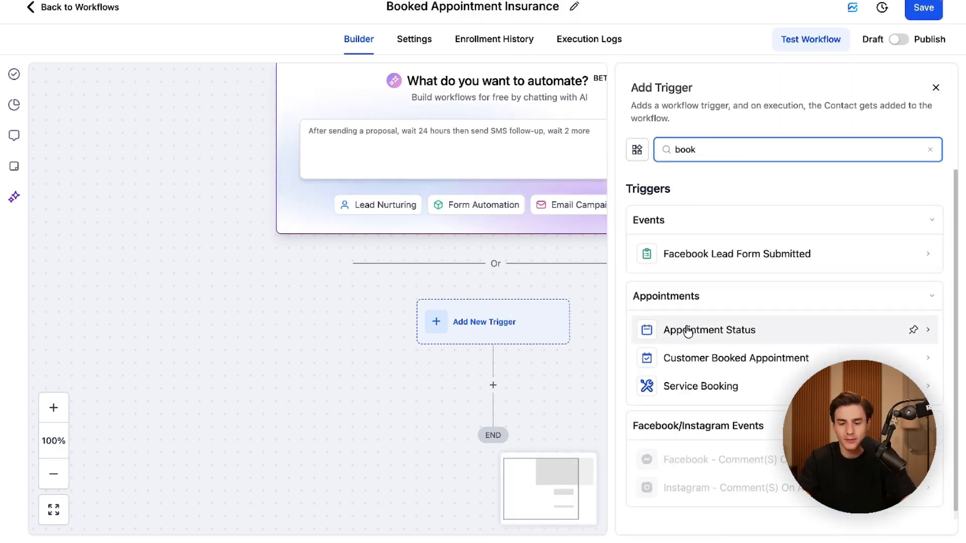
pyautogui.click(654, 363)
pyautogui.click(450, 268)
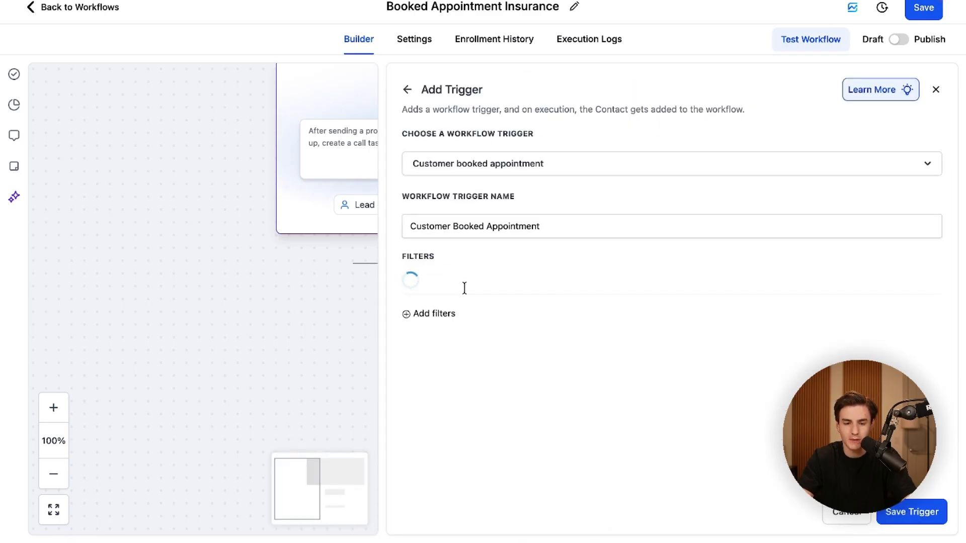
pyautogui.click(470, 284)
pyautogui.click(476, 394)
pyautogui.click(735, 287)
pyautogui.click(720, 339)
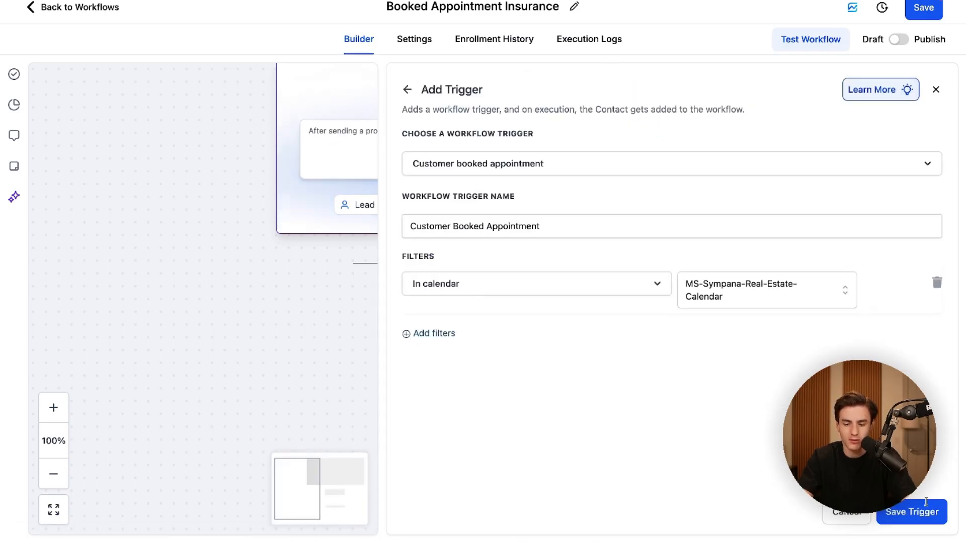
pyautogui.click(925, 509)
pyautogui.click(920, 17)
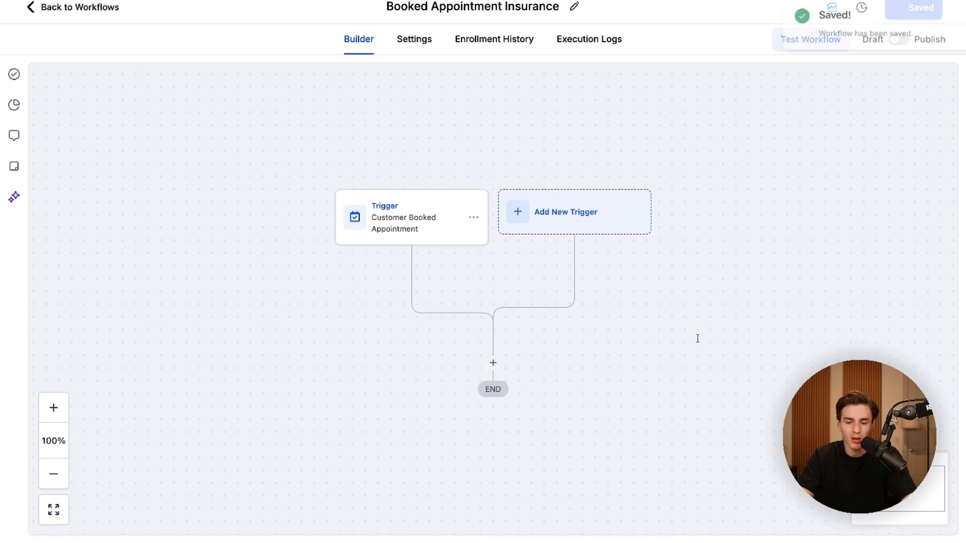
# - Add a Create/Update Opportunity action below the trigger, using the "0: Medicare" pipeline and the Booked Appointment stage, and save it
pyautogui.click(499, 316)
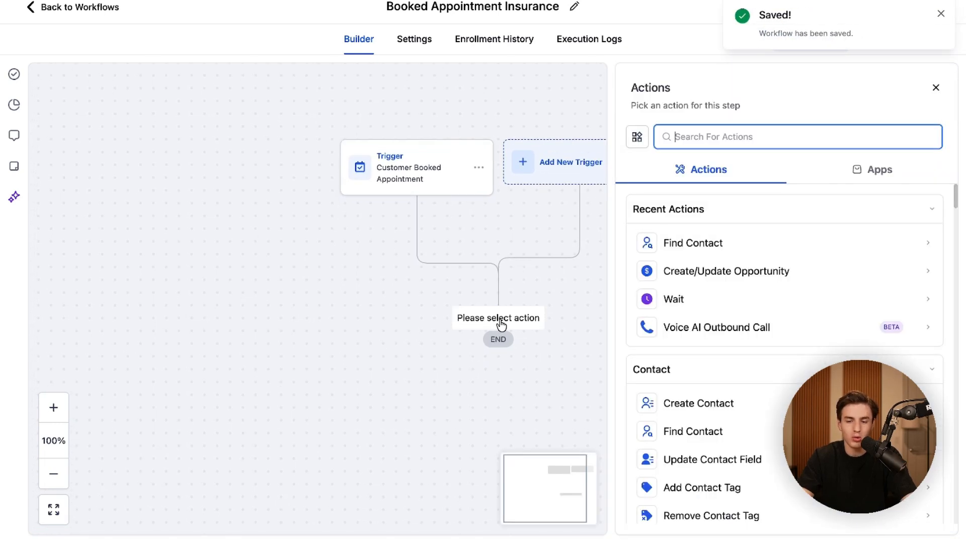
pyautogui.click(714, 273)
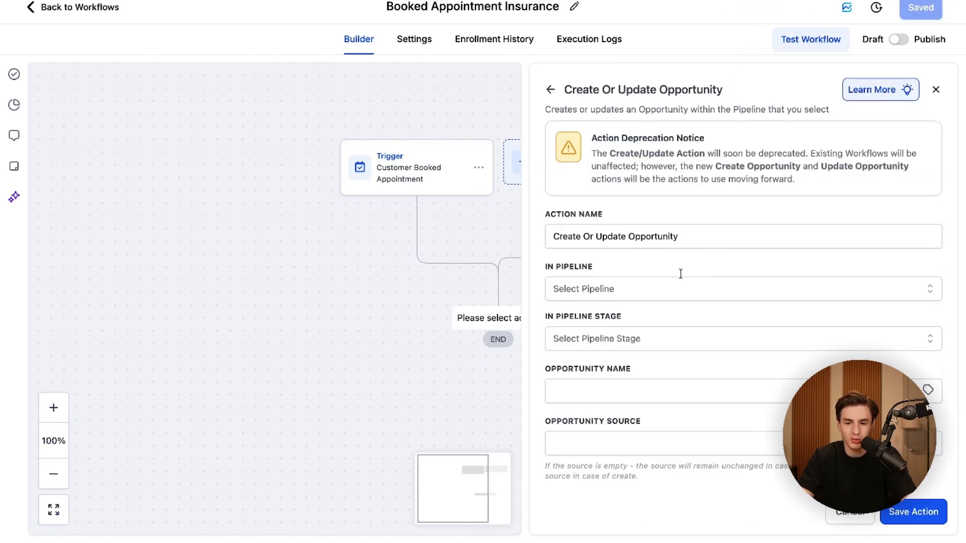
pyautogui.click(655, 289)
pyautogui.click(642, 345)
pyautogui.click(648, 342)
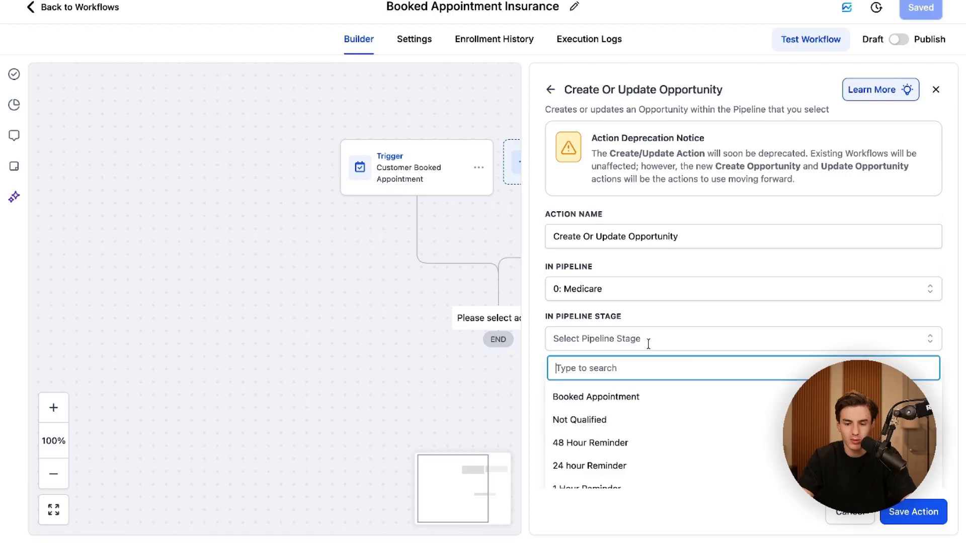
pyautogui.click(623, 392)
pyautogui.click(906, 511)
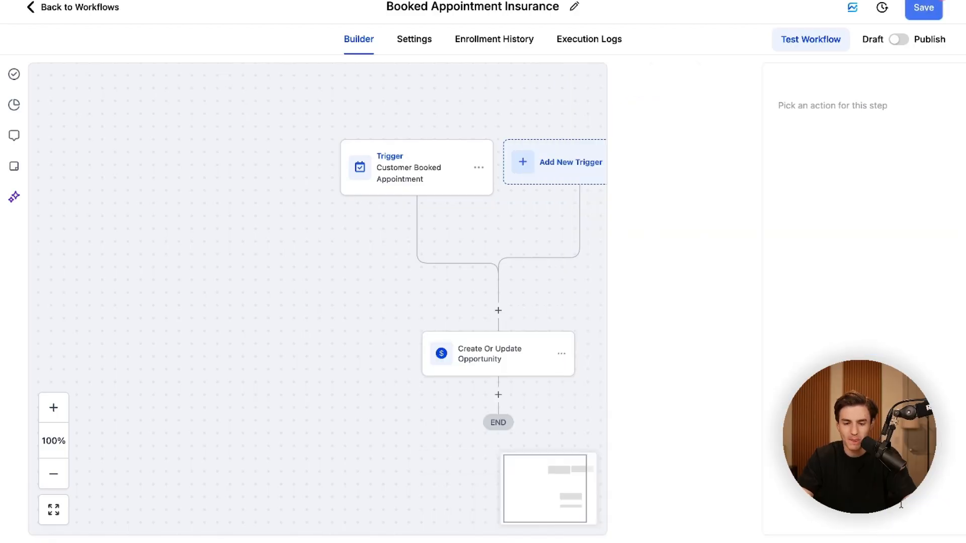
# - Add a Remove From Workflow action after the opportunity step, targeting another workflow, "Inbound Insurance Agent", and save it
pyautogui.scroll(-2, 499, 311)
pyautogui.click(499, 305)
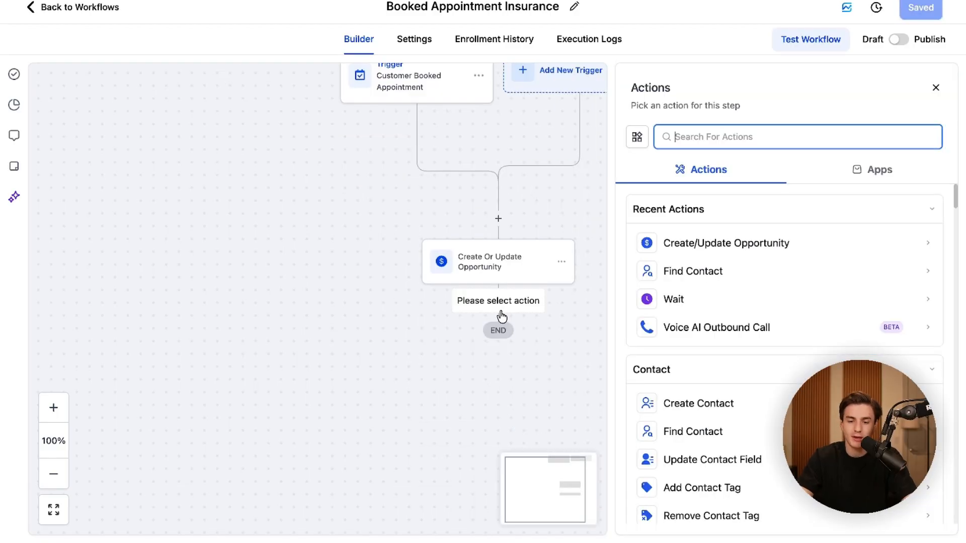
pyautogui.write('remo')
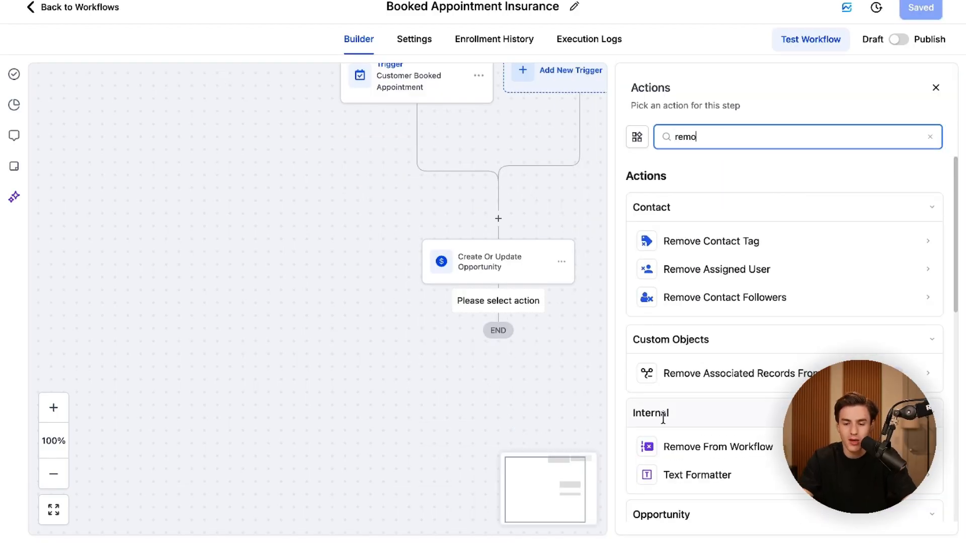
pyautogui.click(689, 455)
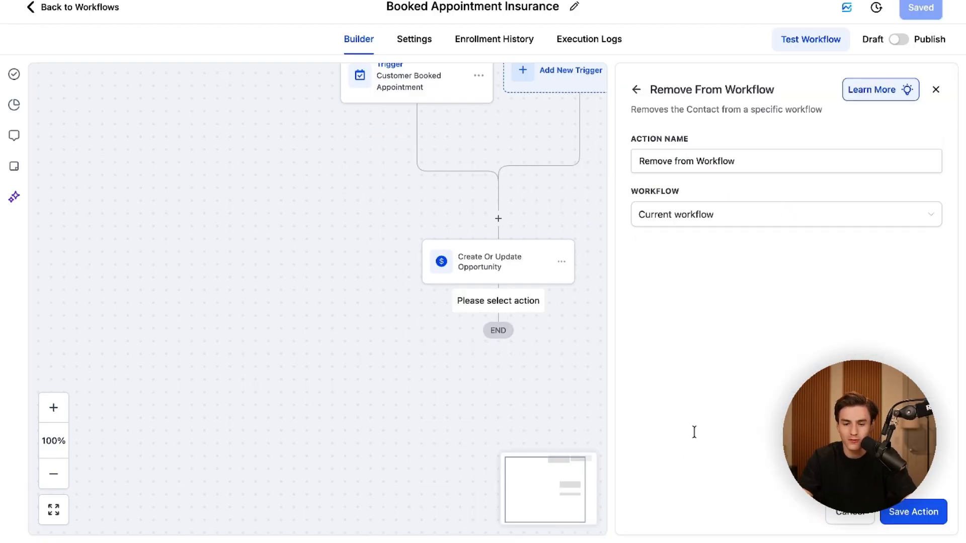
pyautogui.click(674, 215)
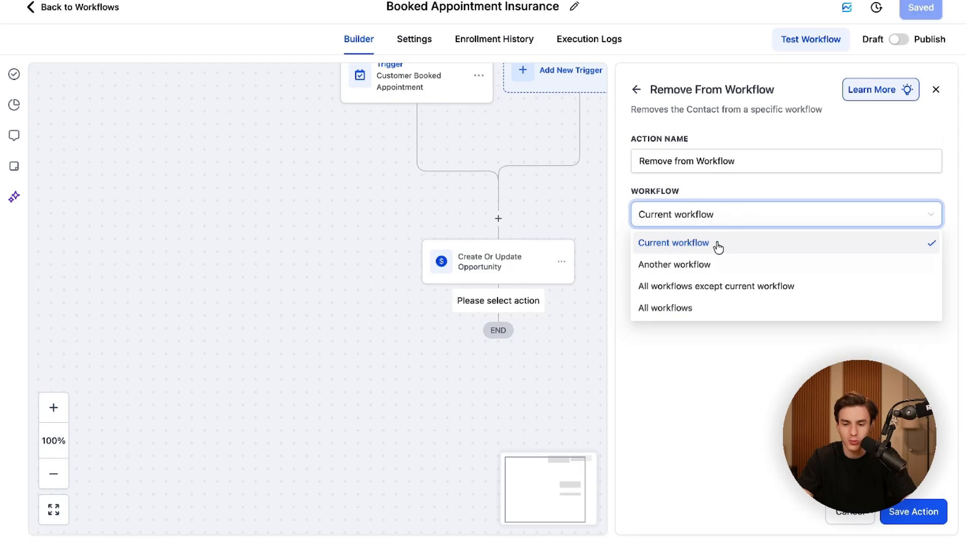
pyautogui.click(693, 272)
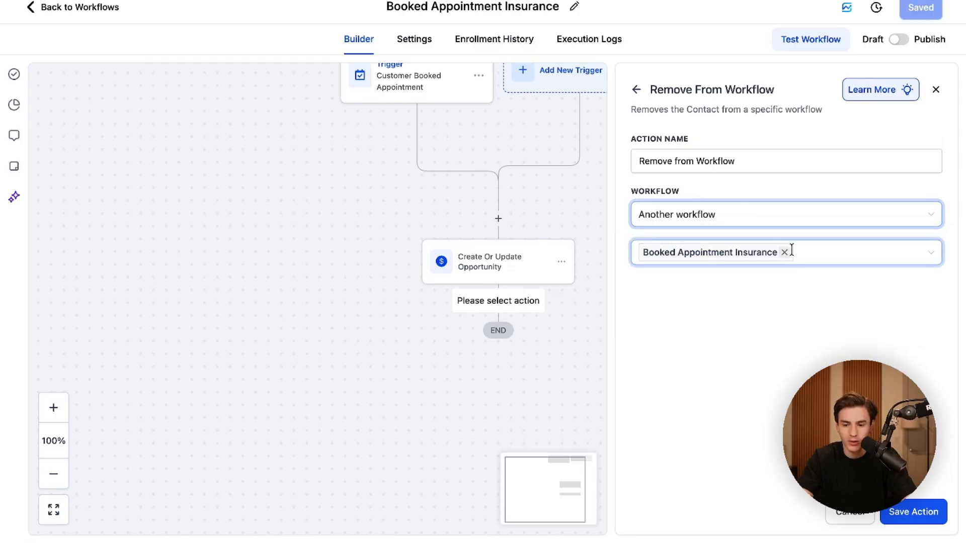
pyautogui.click(784, 252)
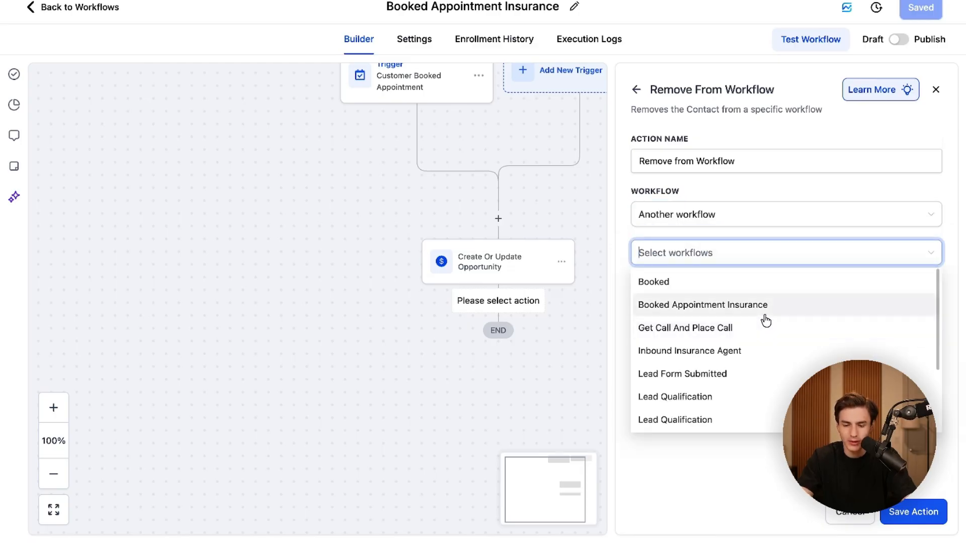
pyautogui.click(761, 350)
pyautogui.click(913, 512)
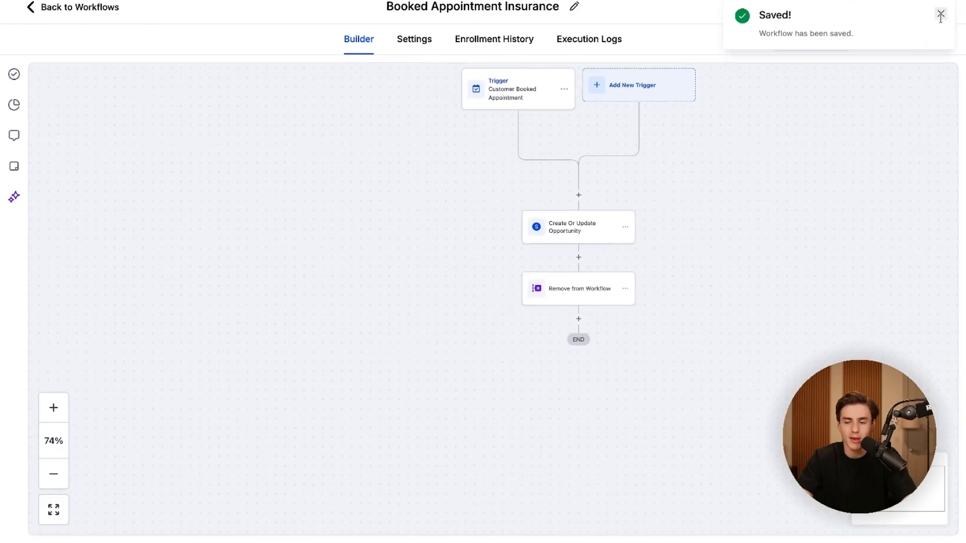
pyautogui.click(940, 16)
# - Add a Wait action with a 48-hour time delay after Remove from Workflow, name it "Wait (48)", and save the action and workflow
pyautogui.scroll(5, 776, 216)
pyautogui.moveTo(757, 224); pyautogui.dragTo(946, 116)
pyautogui.click(433, 377)
pyautogui.write('wait')
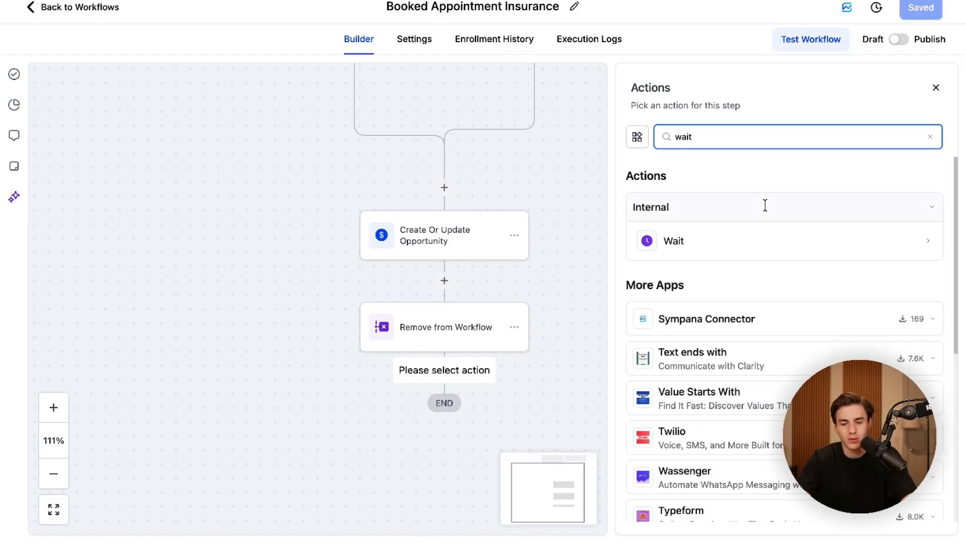
pyautogui.click(726, 237)
pyautogui.click(447, 265)
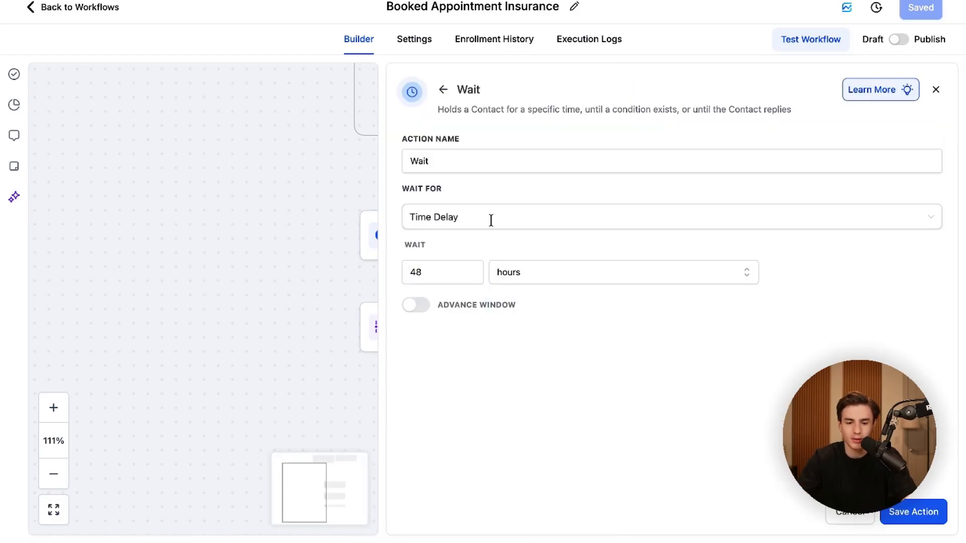
pyautogui.click(454, 169)
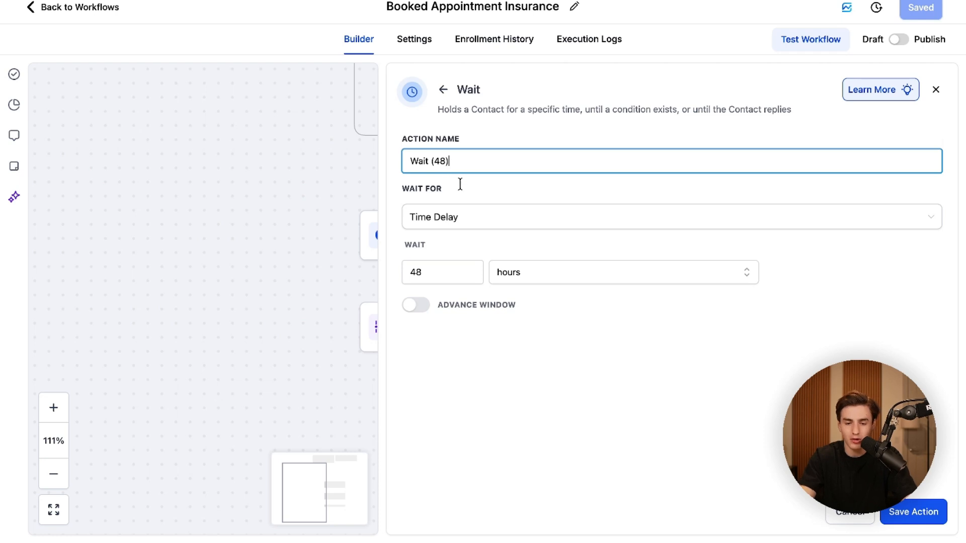
pyautogui.click(913, 511)
pyautogui.click(924, 8)
# - Add a Send SMS action after the "Wait (48)" step and save the workflow
pyautogui.click(558, 381)
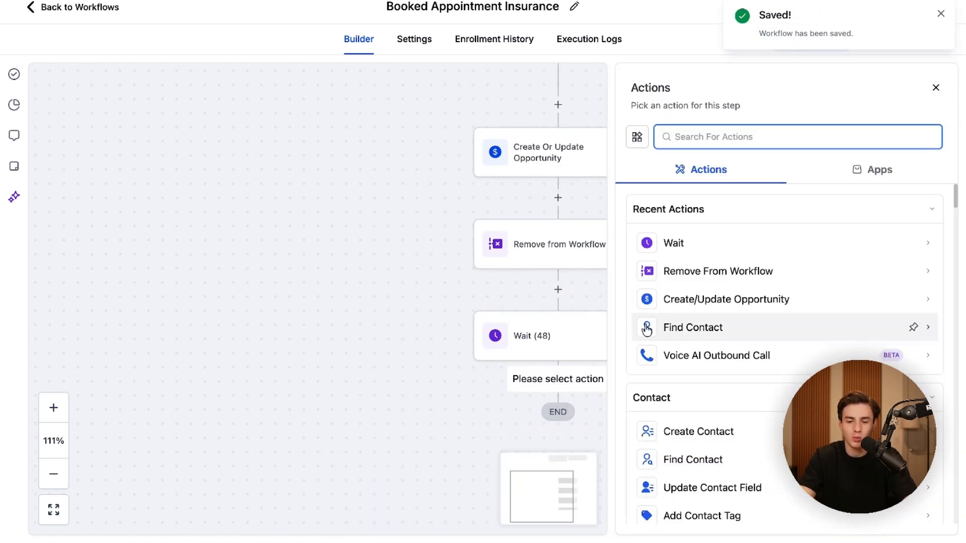
pyautogui.write('sm')
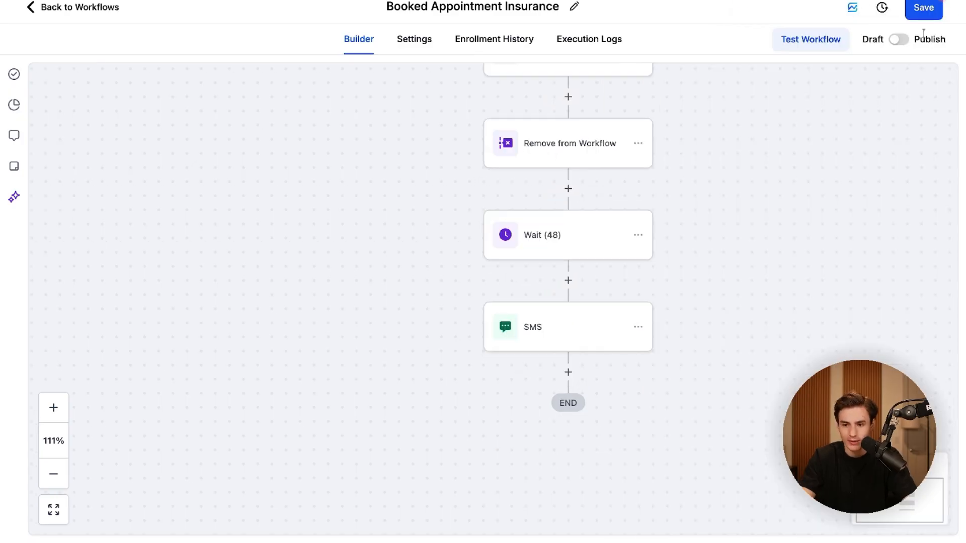
pyautogui.click(923, 8)
# - Add a Wait action with a 24-hour time delay after the SMS step, name it "Wait (24)", and save it
pyautogui.click(568, 373)
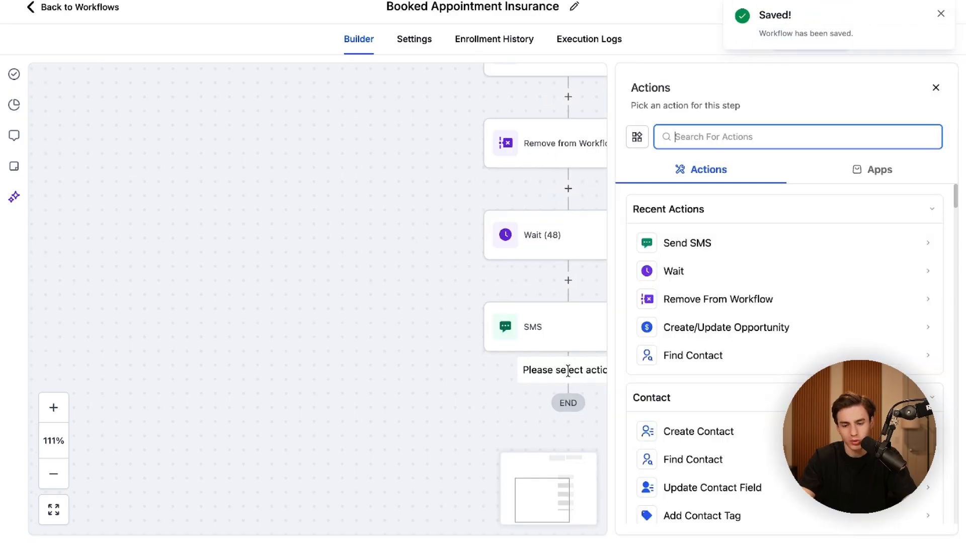
pyautogui.click(699, 274)
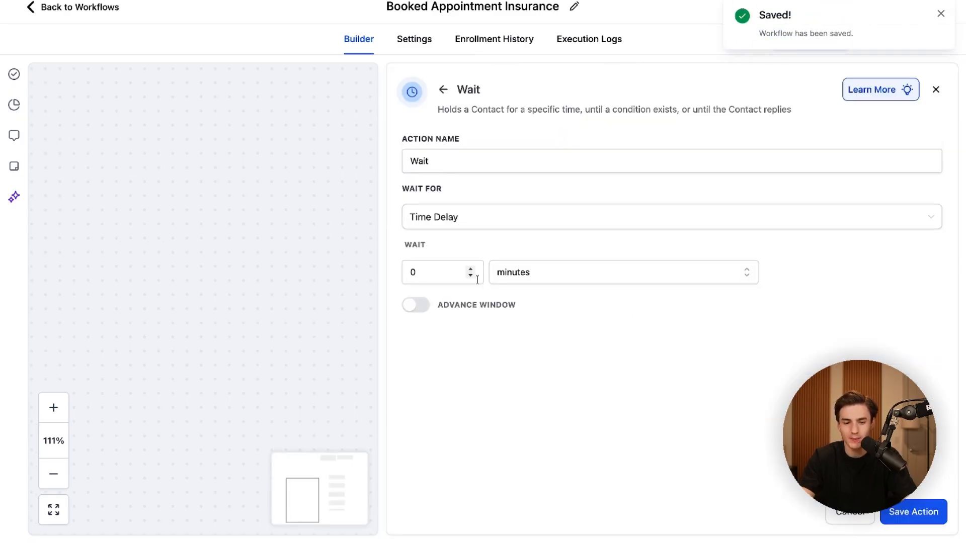
pyautogui.click(447, 277)
pyautogui.write('24')
pyautogui.click(527, 270)
pyautogui.click(531, 317)
pyautogui.click(515, 165)
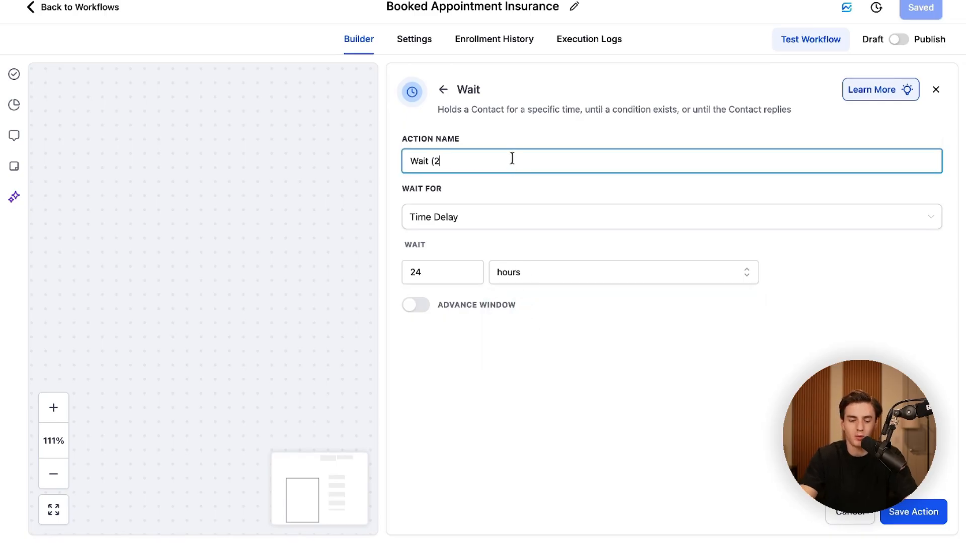
pyautogui.click(904, 506)
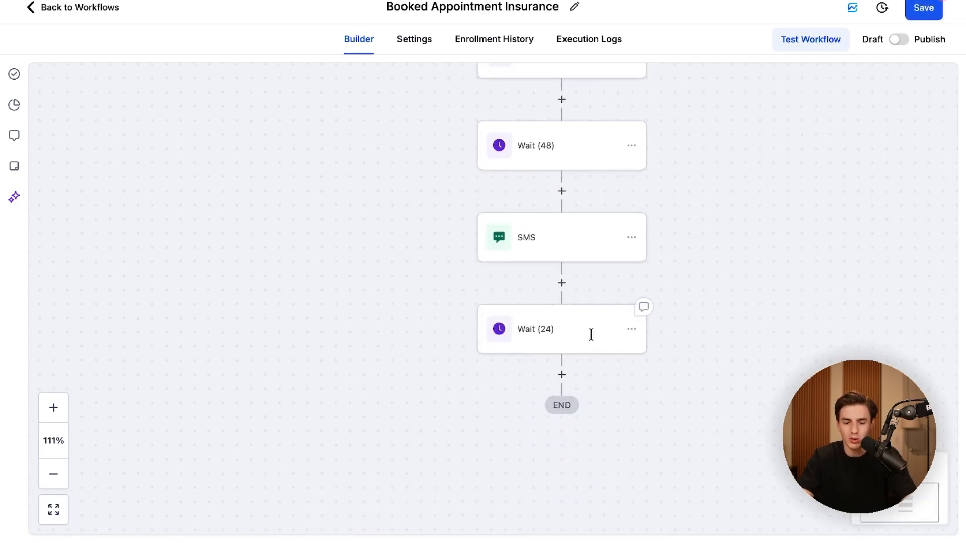
# - Add a Send SMS action after the "Wait (24)" step with the placeholder message "ss" and save the action
pyautogui.click(561, 374)
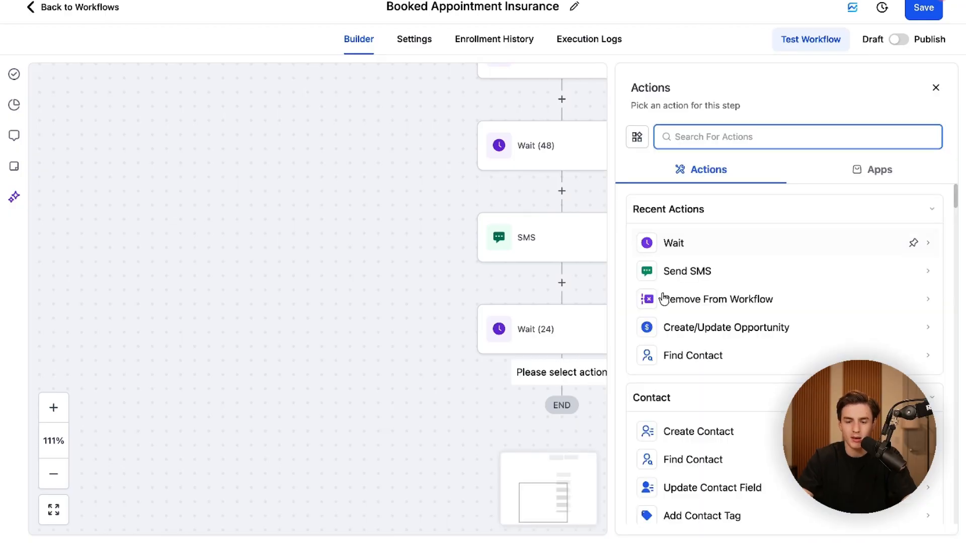
pyautogui.click(715, 271)
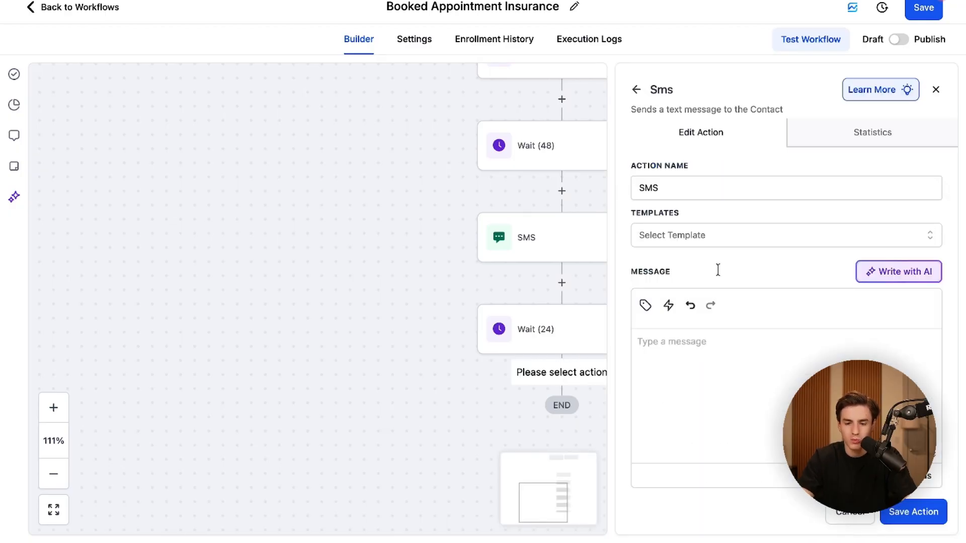
pyautogui.write('ss')
pyautogui.click(908, 509)
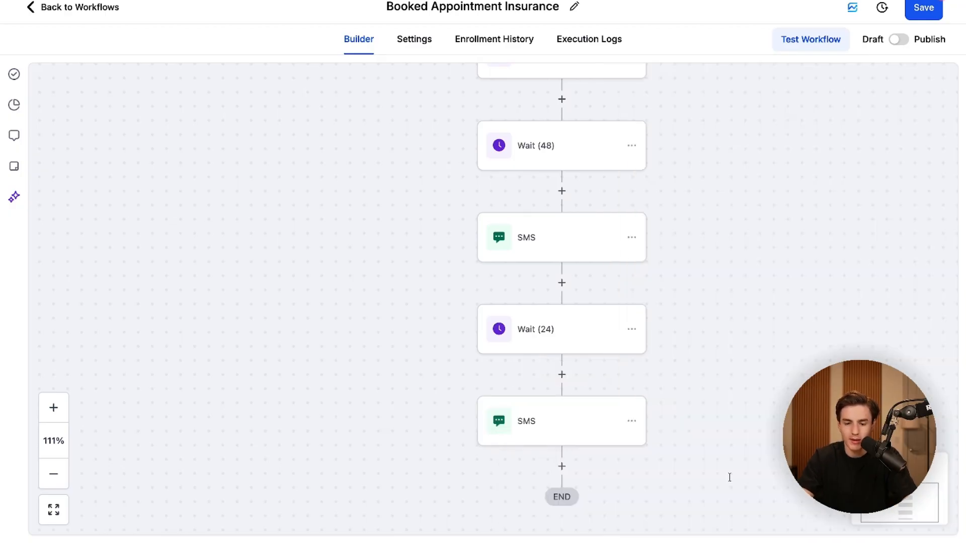
# - Add a Wait action after the second SMS step, name it "Wait (1)", and save the action and workflow
pyautogui.scroll(-4, 689, 300)
pyautogui.click(561, 278)
pyautogui.write('wai')
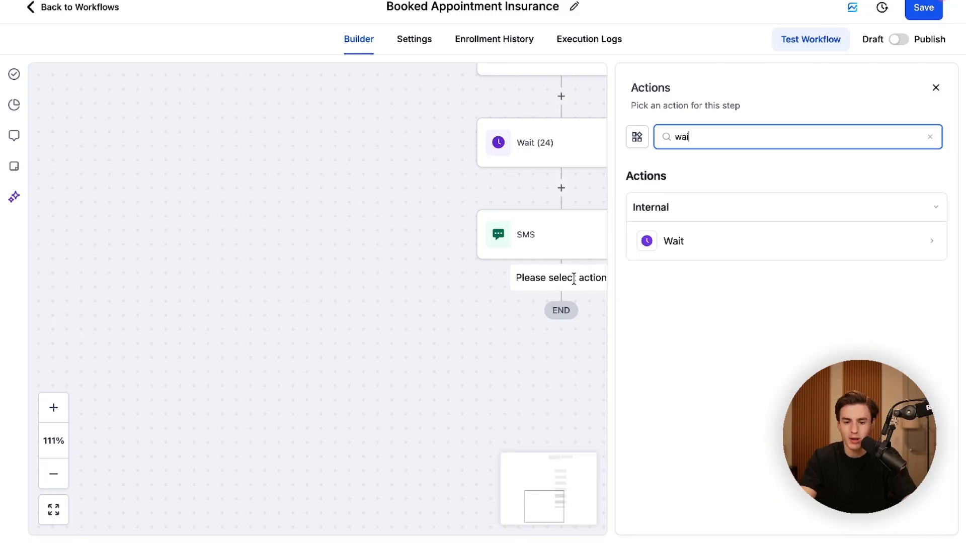
pyautogui.click(668, 252)
pyautogui.click(437, 272)
# - Add a Create/Update Opportunity action between "Wait (48)" and the first SMS, choosing the Medicare pipeline and a reminder stage, and save it
pyautogui.click(552, 245)
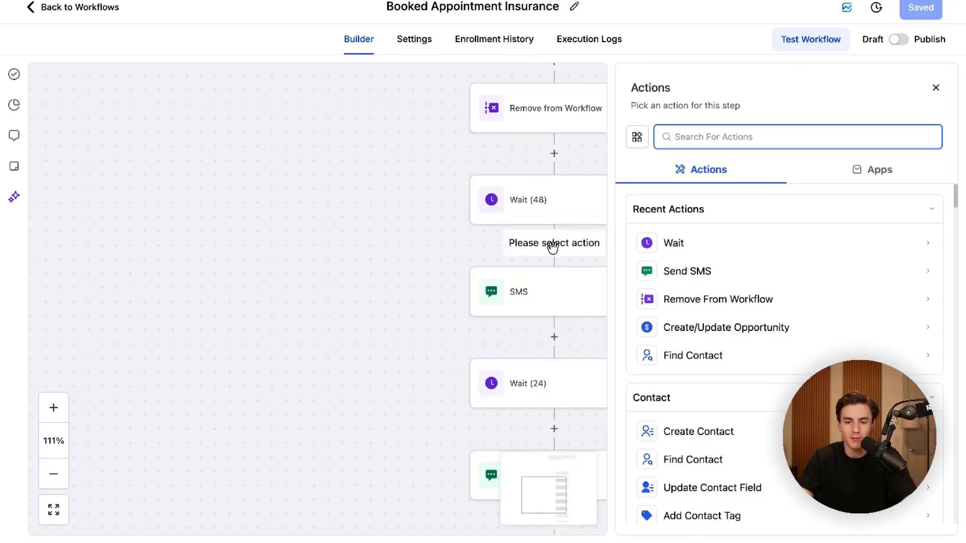
pyautogui.click(699, 327)
pyautogui.click(689, 289)
pyautogui.click(639, 343)
pyautogui.click(638, 339)
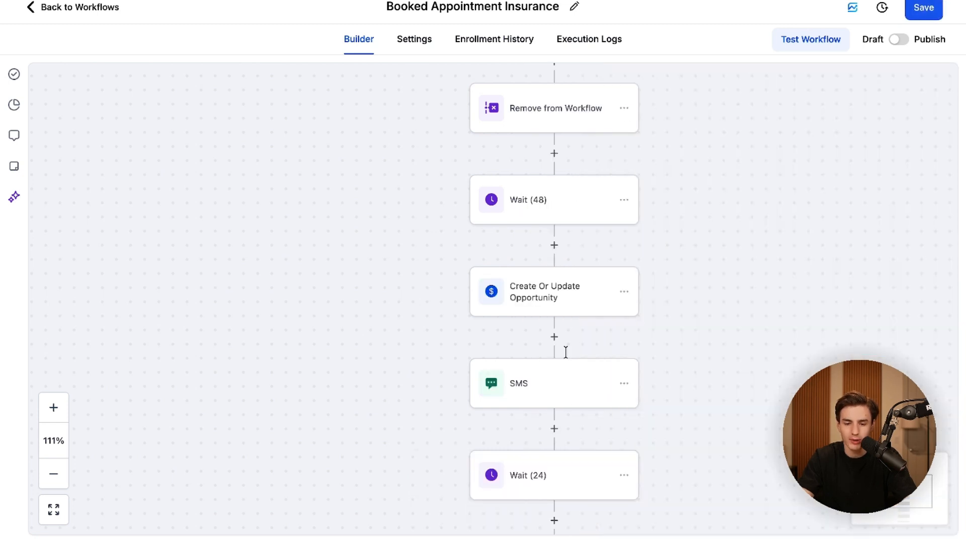
# - Add a Create/Update Opportunity action between "Wait (24)" and the second SMS, using the Medicare pipeline's "24 hour Reminder" stage, and save it
pyautogui.scroll(-3, 575, 337)
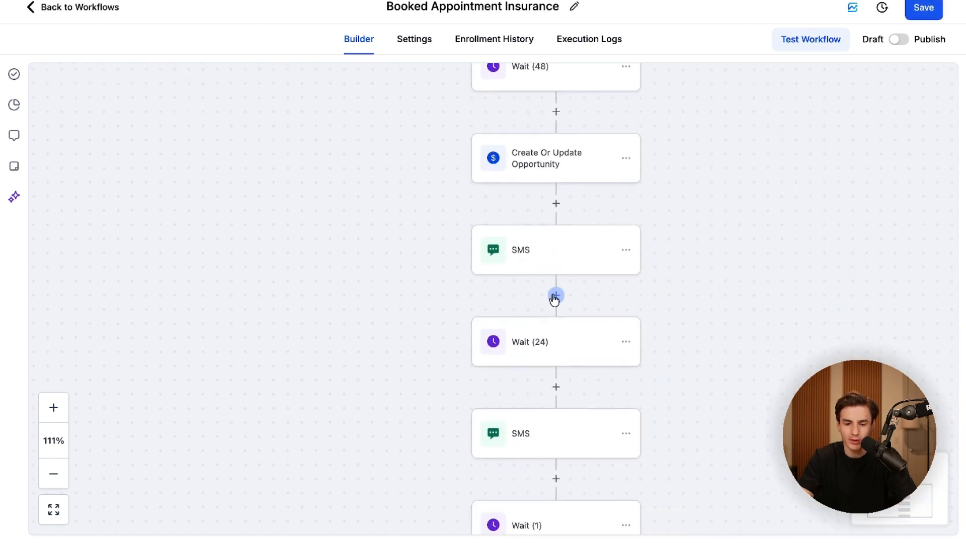
pyautogui.scroll(-2, 554, 317)
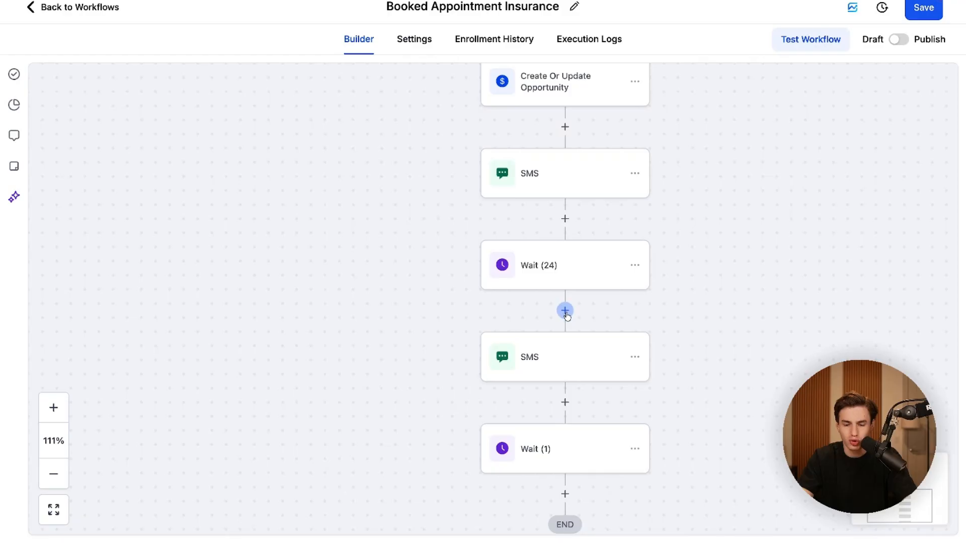
pyautogui.click(565, 310)
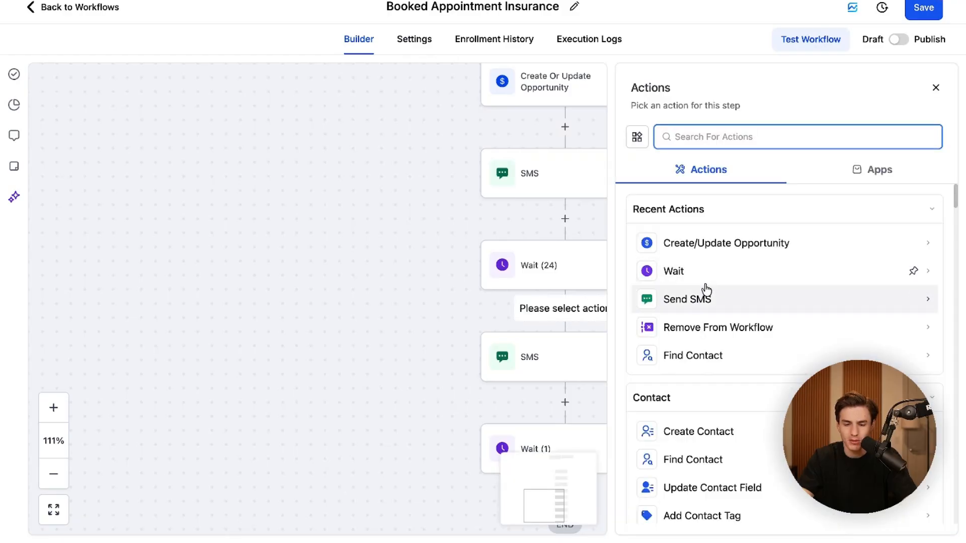
pyautogui.click(739, 244)
pyautogui.click(681, 294)
pyautogui.click(646, 345)
pyautogui.click(648, 346)
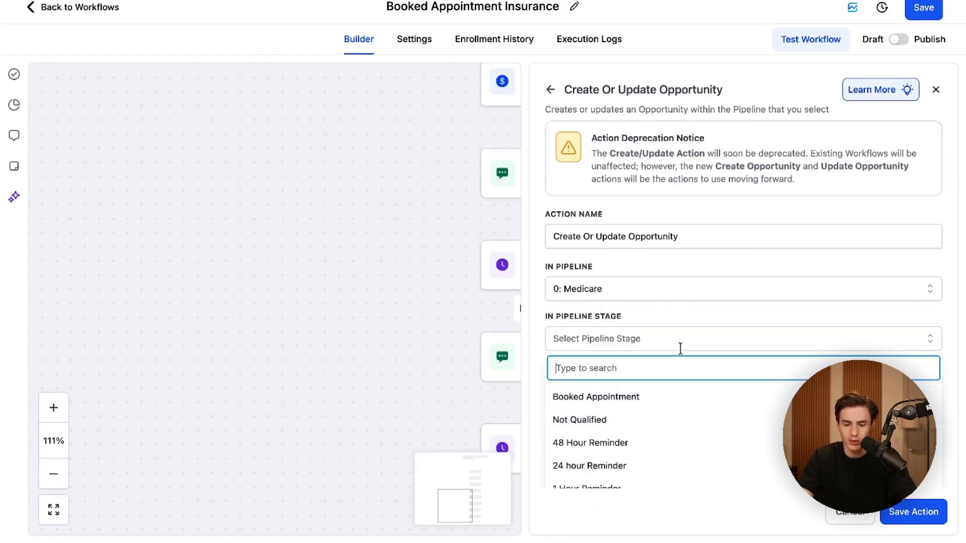
pyautogui.scroll(-2, 675, 356)
pyautogui.click(637, 358)
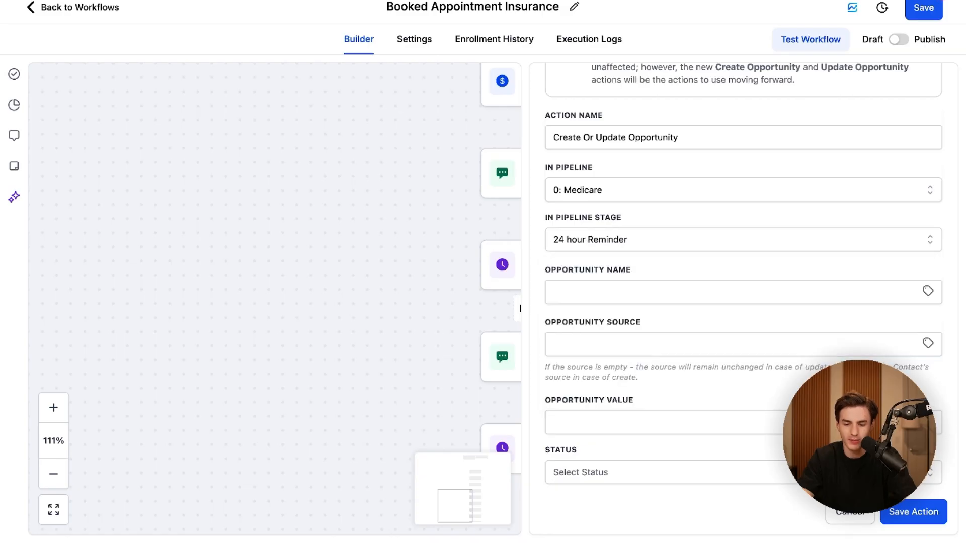
pyautogui.click(520, 307)
# - Add a Send SMS action after the "Wait (1)" step with the placeholder message "ss" and save the action
pyautogui.scroll(-5, 731, 327)
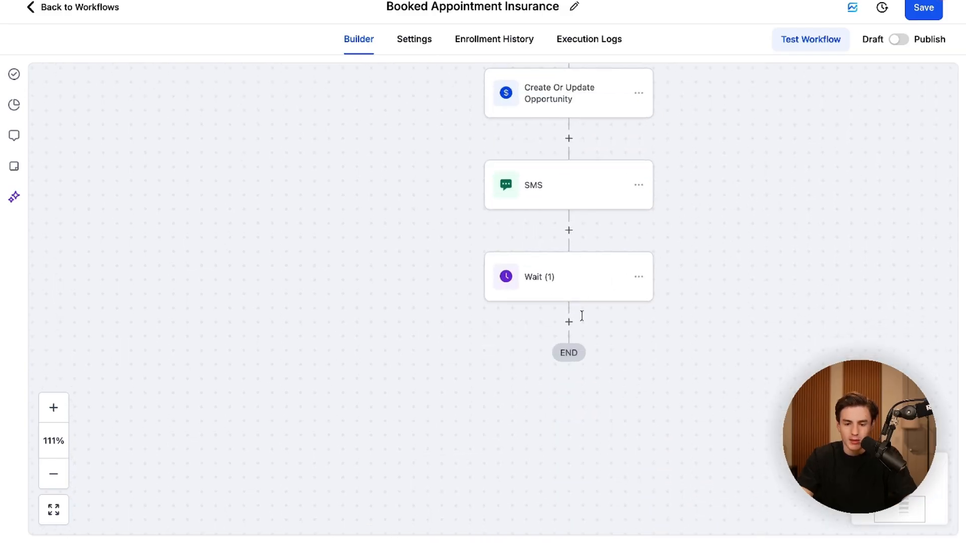
pyautogui.click(569, 322)
pyautogui.click(692, 297)
pyautogui.click(711, 348)
pyautogui.write('ss')
pyautogui.click(913, 513)
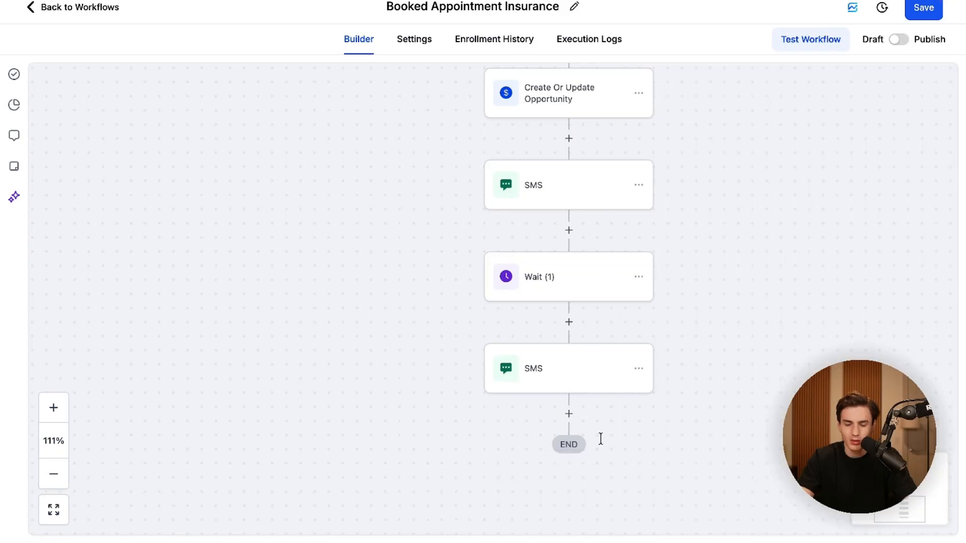
# - Add a Create/Update Opportunity action after the last SMS with the Medicare pipeline's "1 Hour Reminder" stage, then save the action and workflow
pyautogui.click(569, 413)
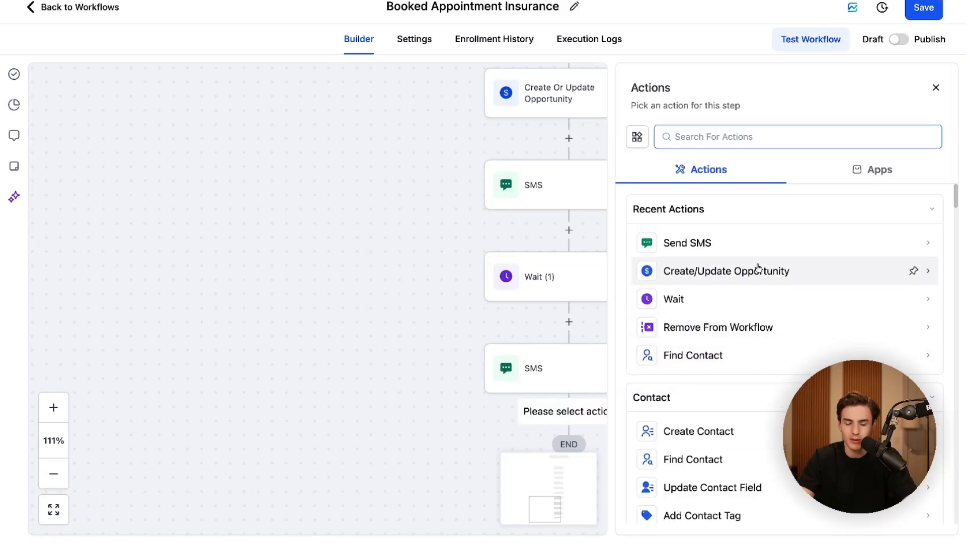
pyautogui.click(755, 271)
pyautogui.click(670, 289)
pyautogui.click(628, 344)
pyautogui.click(629, 340)
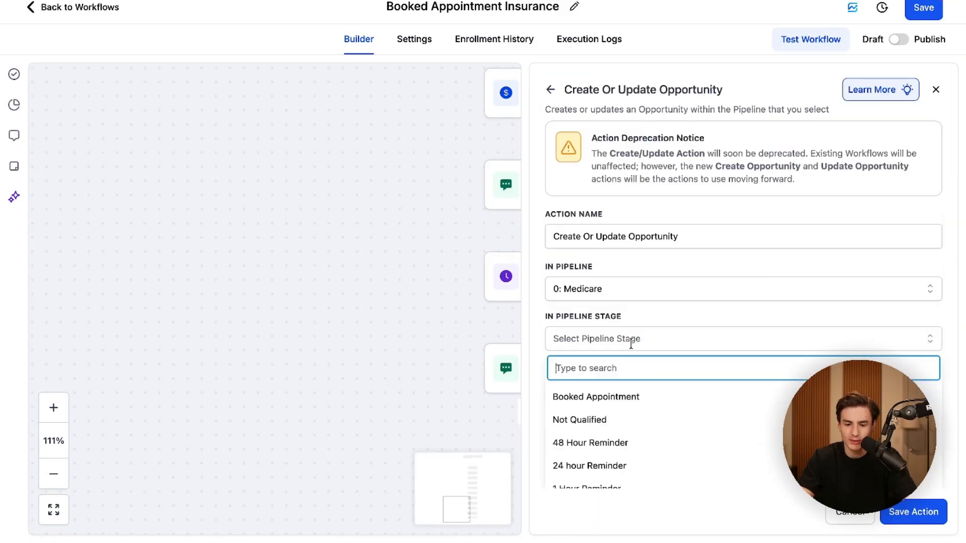
pyautogui.scroll(-2, 654, 342)
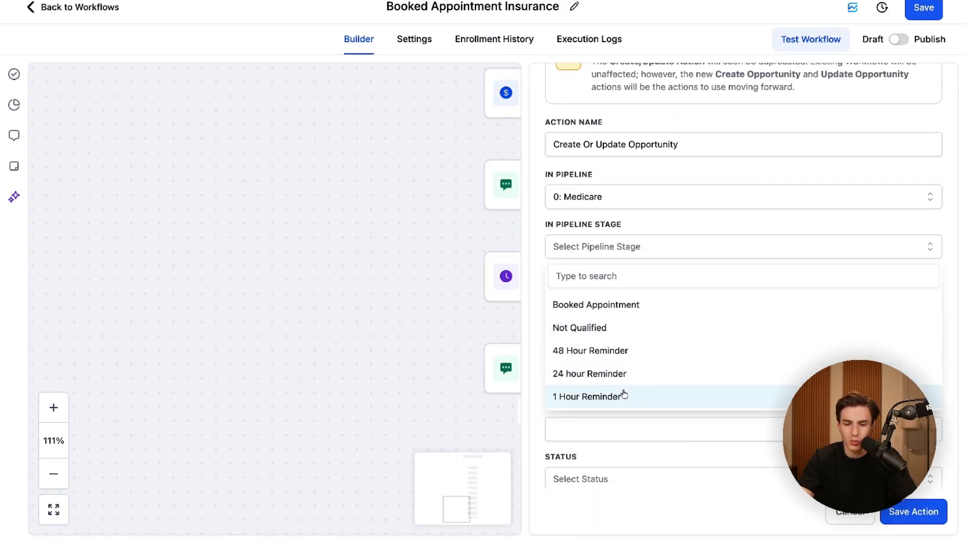
pyautogui.click(622, 395)
pyautogui.click(913, 512)
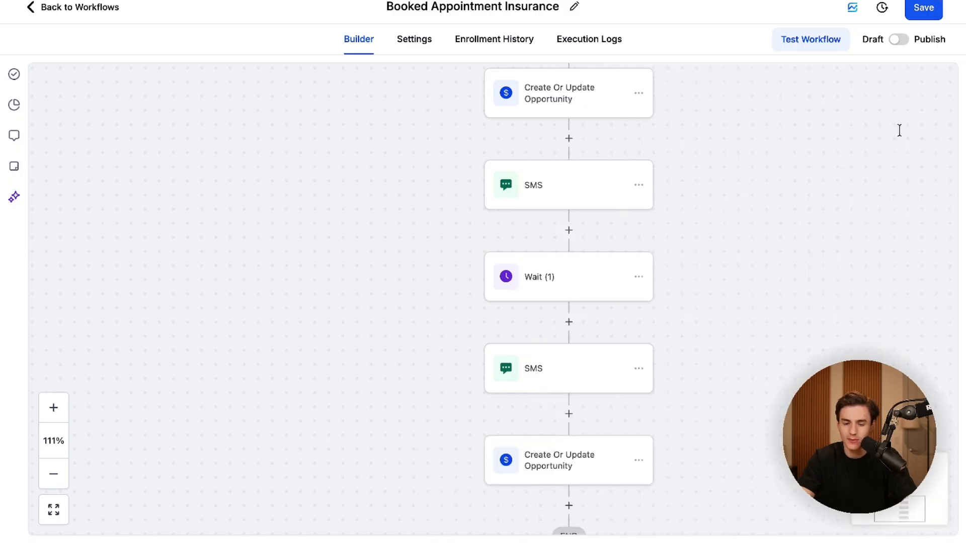
pyautogui.click(913, 17)
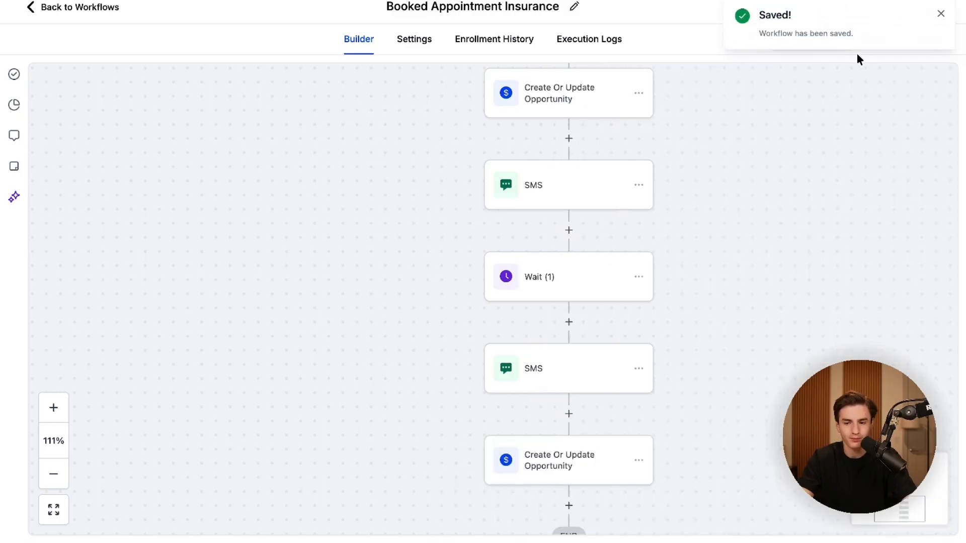
pyautogui.click(941, 13)
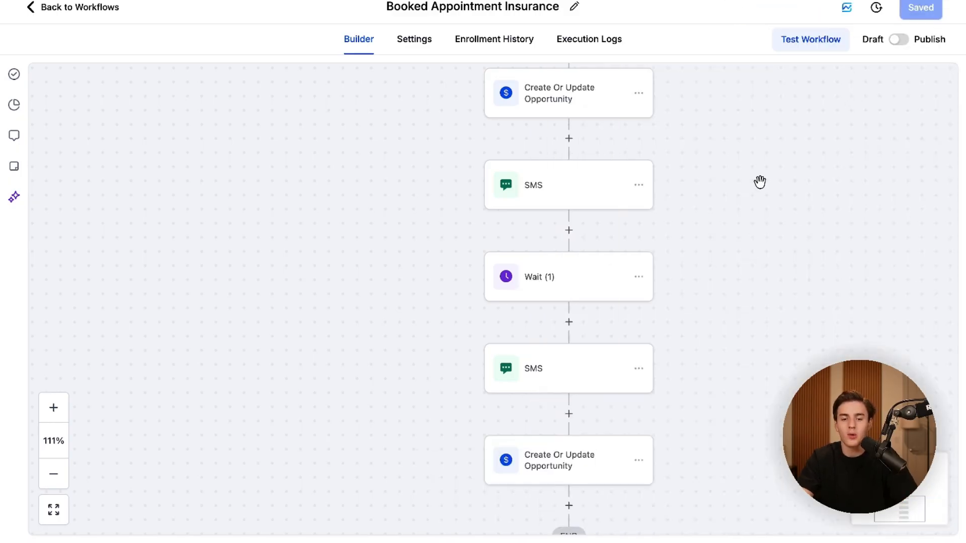
pyautogui.scroll(-4, 759, 186)
pyautogui.moveTo(756, 191); pyautogui.dragTo(691, 285)
pyautogui.moveTo(688, 229); pyautogui.dragTo(641, 277)
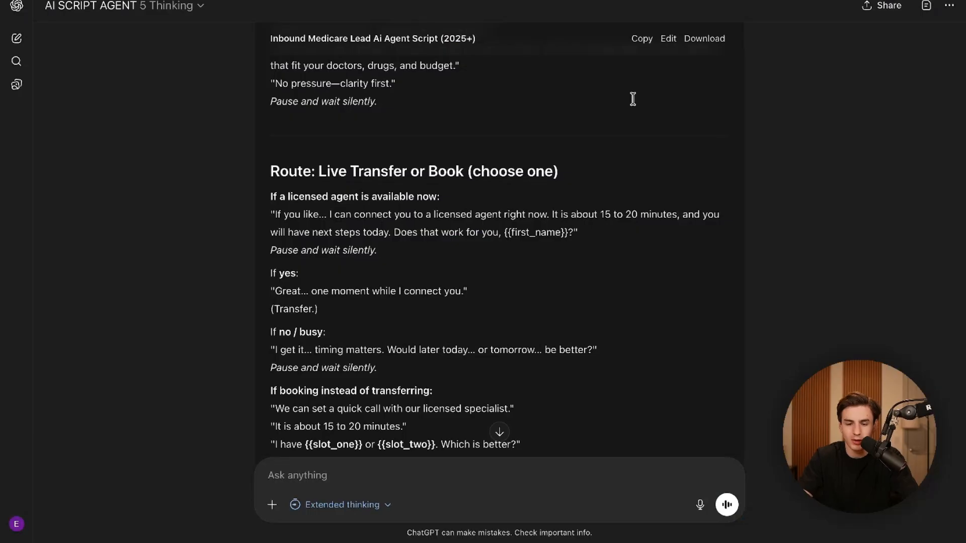
# - Switch to the AI SCRIPT AGENT chat in ChatGPT and send a prompt describing SMS reminders 48 hours, 24 hours, and 1 hour in advance
pyautogui.scroll(-15, 631, 97)
pyautogui.write('we are')
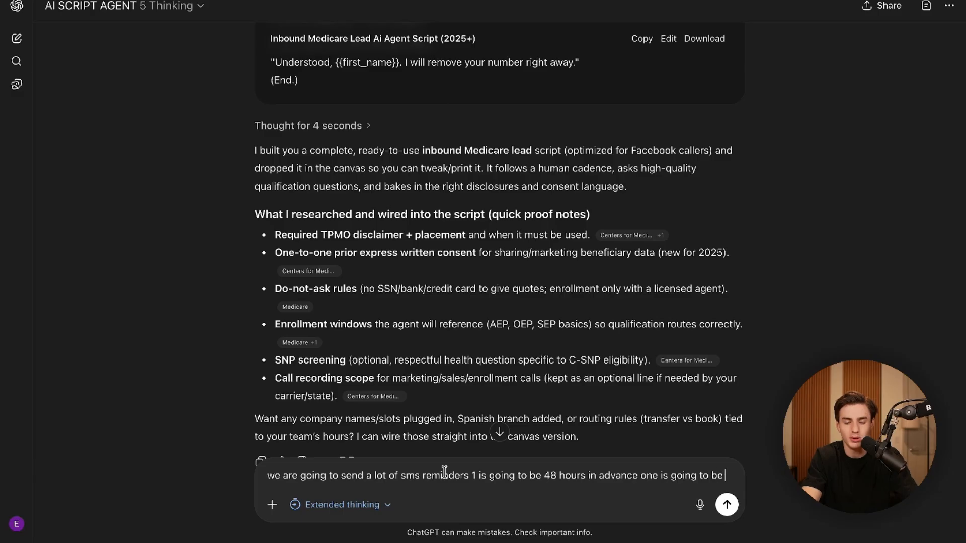
pyautogui.write('24 hours in')
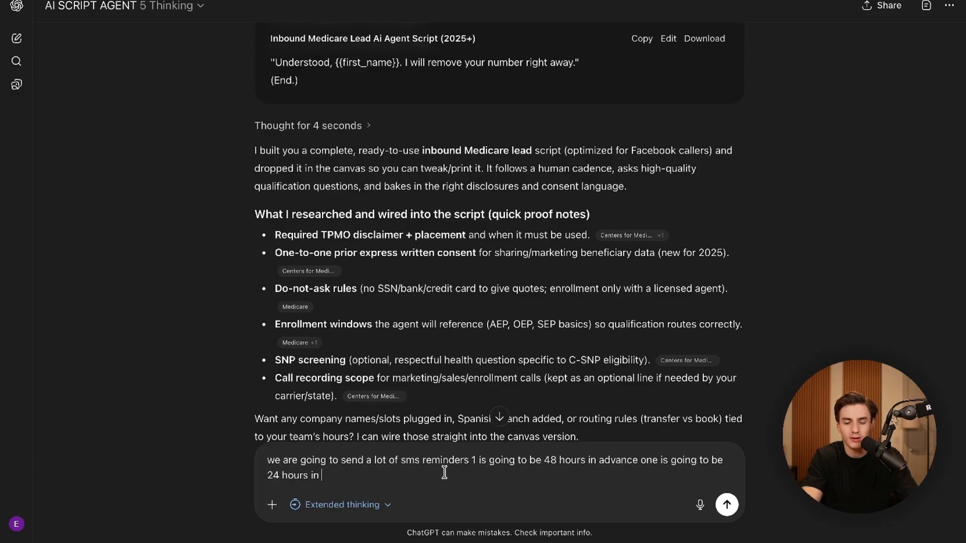
pyautogui.write(' advance in')
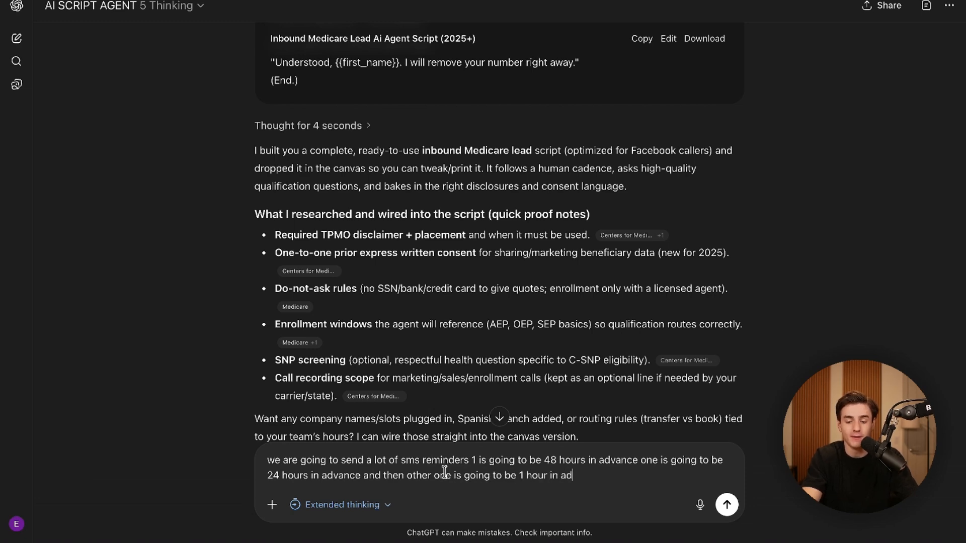
pyautogui.write('ce')
pyautogui.press('Return')
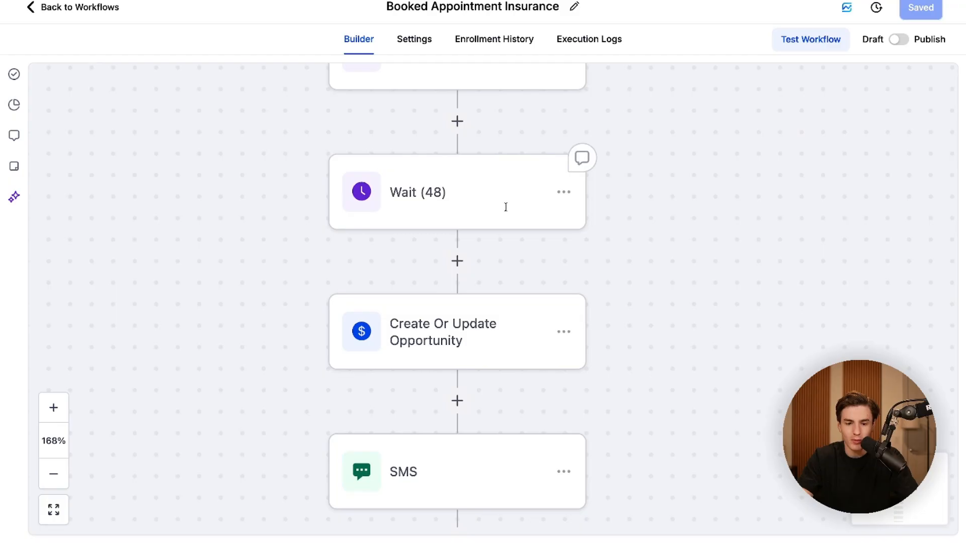
# - Switch back to the GoHighLevel workflow and make the "Wait (48)" step wait for Event / Appointment time
pyautogui.click(504, 207)
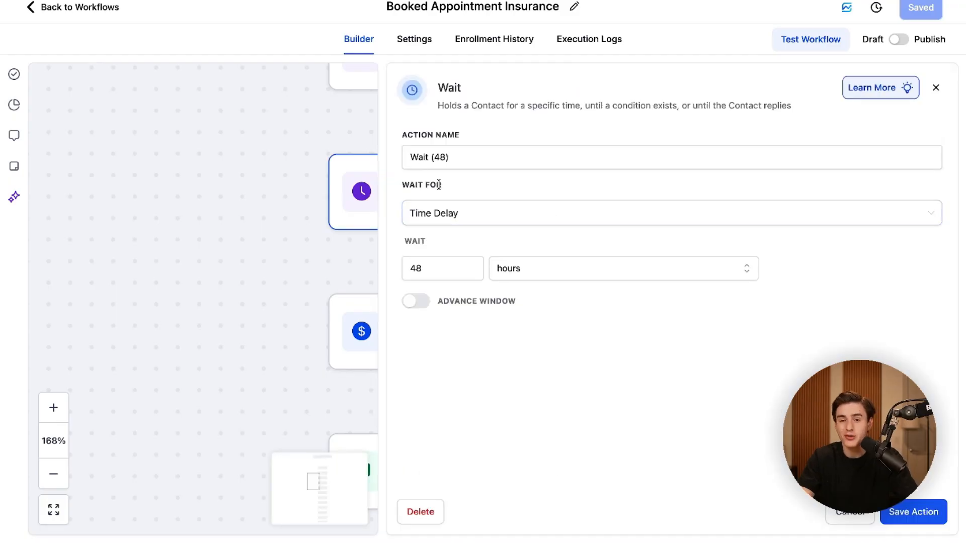
pyautogui.click(456, 213)
pyautogui.scroll(-5, 522, 324)
pyautogui.scroll(1, 522, 324)
pyautogui.scroll(4, 522, 325)
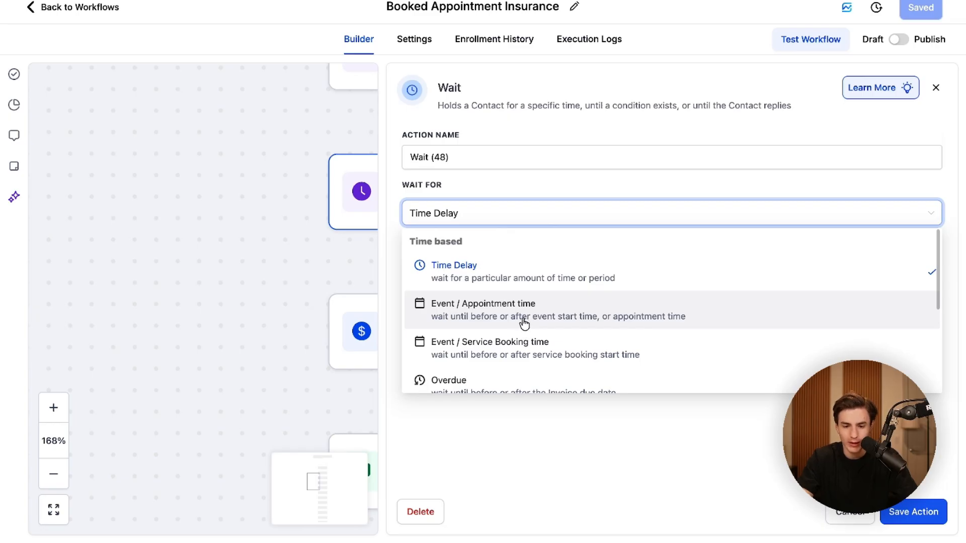
pyautogui.click(524, 321)
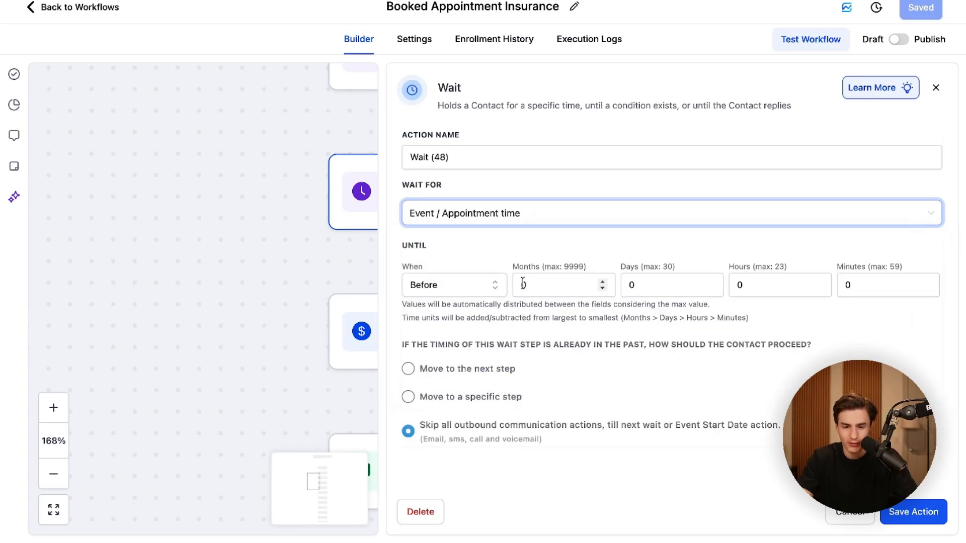
# - Set "Wait (48)" to 2 days before the appointment, moving contacts to the next step if the timing is past, and save the action
pyautogui.click(658, 283)
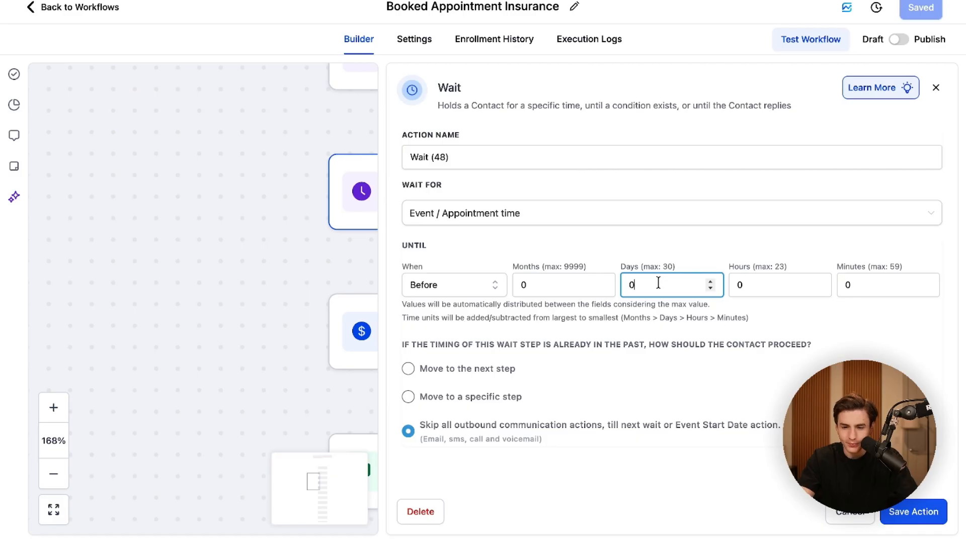
pyautogui.click(765, 277)
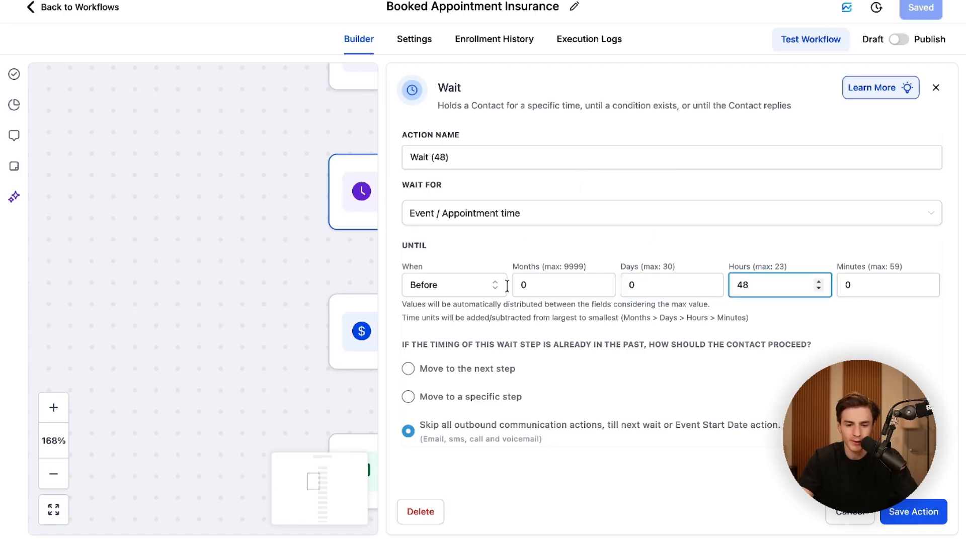
pyautogui.click(485, 366)
pyautogui.click(427, 369)
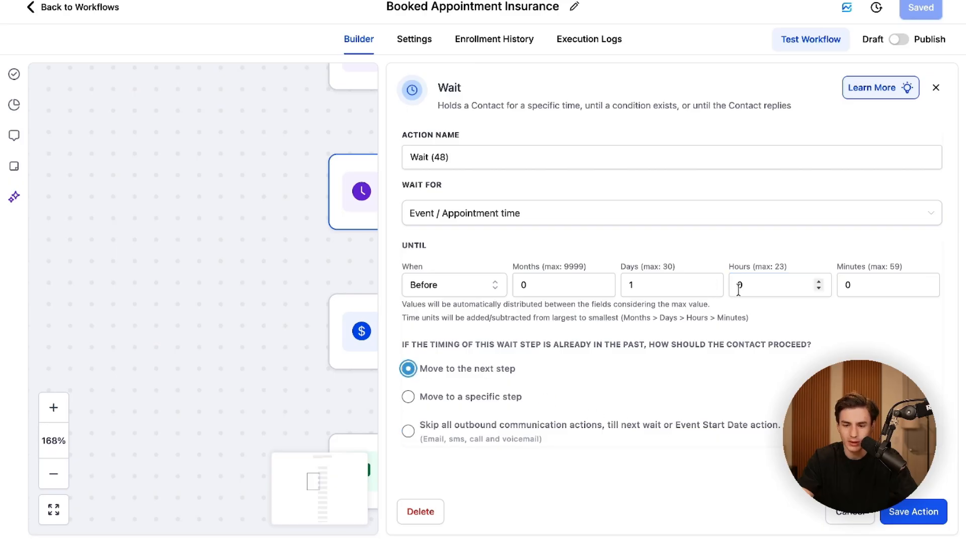
pyautogui.click(656, 284)
pyautogui.press('BackSpace')
pyautogui.write('2')
pyautogui.click(672, 228)
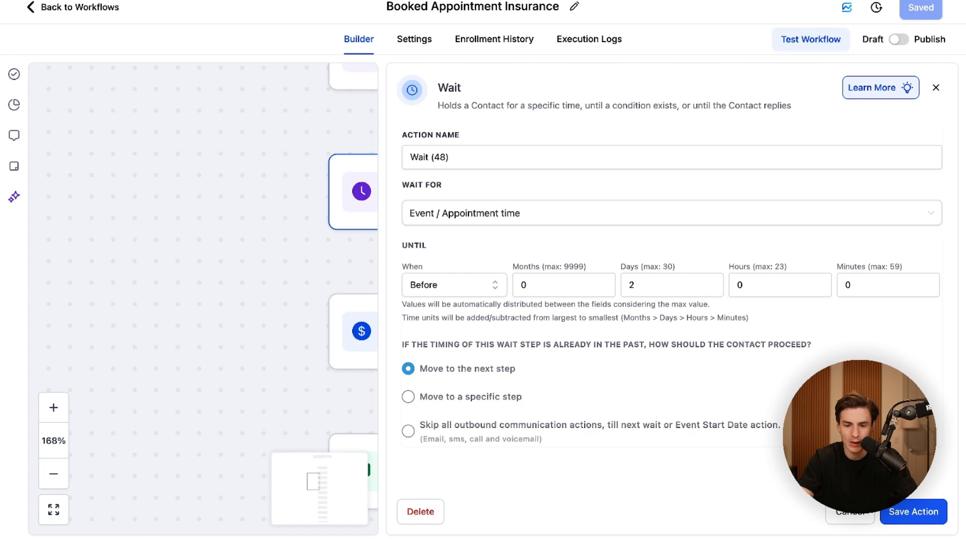
pyautogui.click(902, 509)
# - Change the "Wait (24)" step to wait for Event / Appointment time, using the Before option
pyautogui.scroll(-5, 785, 362)
pyautogui.scroll(-2, 784, 362)
pyautogui.click(548, 370)
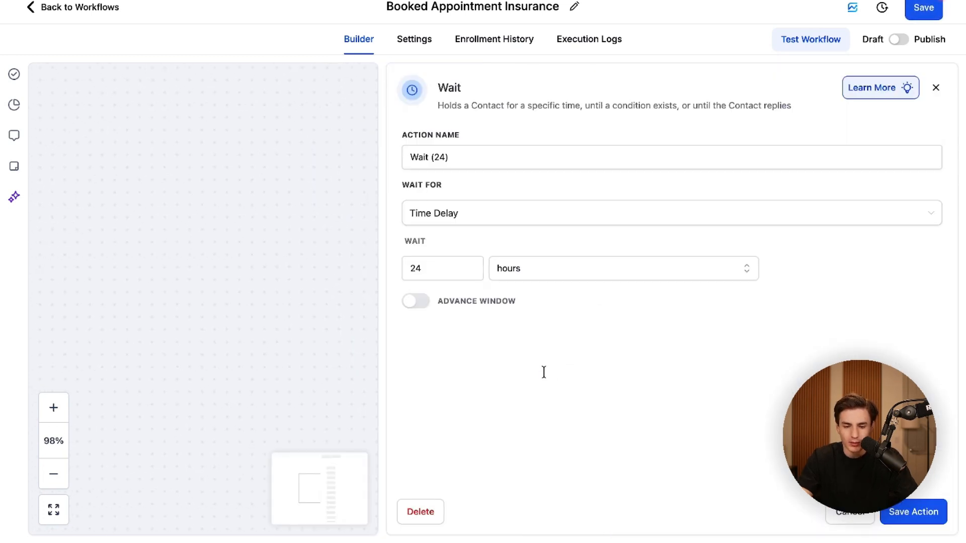
pyautogui.click(476, 215)
pyautogui.click(482, 307)
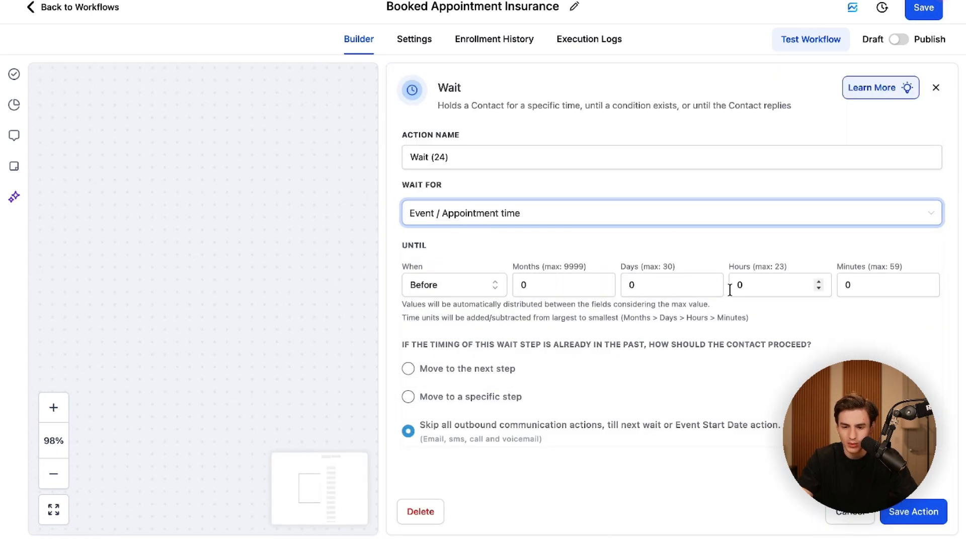
pyautogui.click(677, 290)
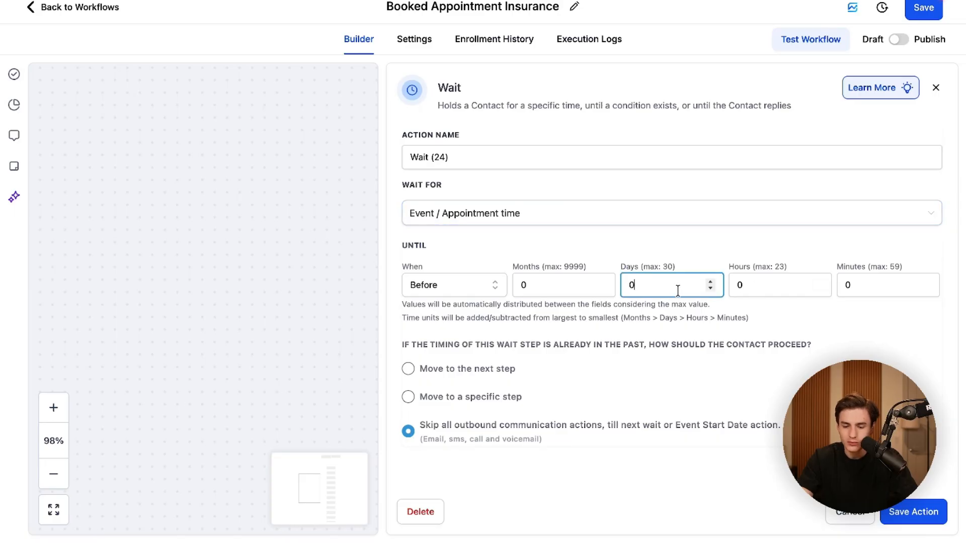
pyautogui.press('Escape')
# - Make the "Wait (1)" step wait until 1 hour before the Event / Appointment time, and save the action and workflow
pyautogui.scroll(-5, 702, 229)
pyautogui.click(542, 320)
pyautogui.click(612, 218)
pyautogui.click(537, 303)
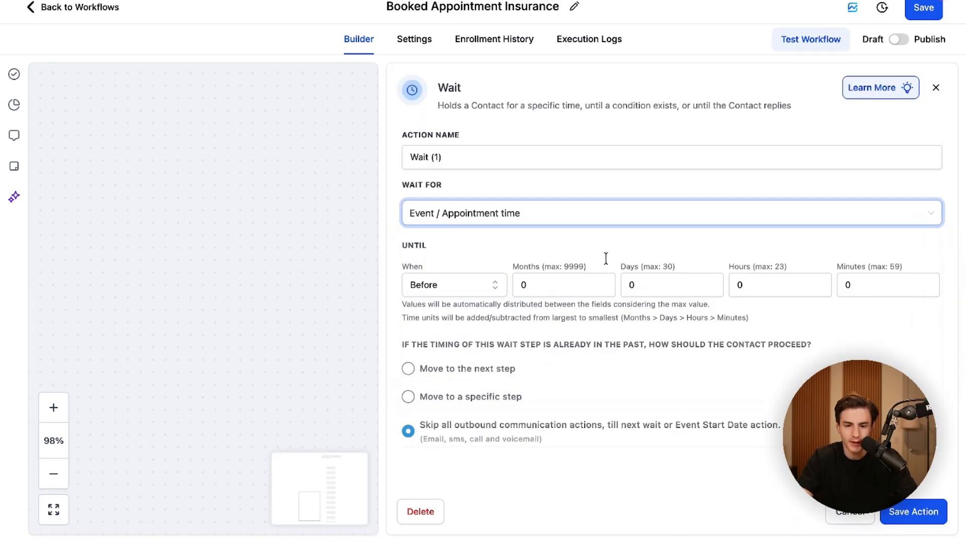
pyautogui.click(756, 291)
pyautogui.write('1')
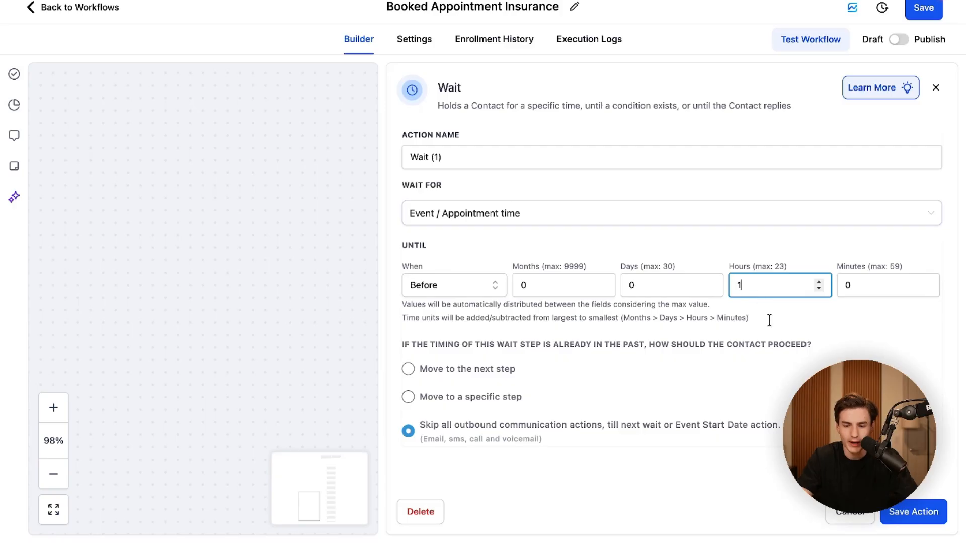
pyautogui.click(922, 512)
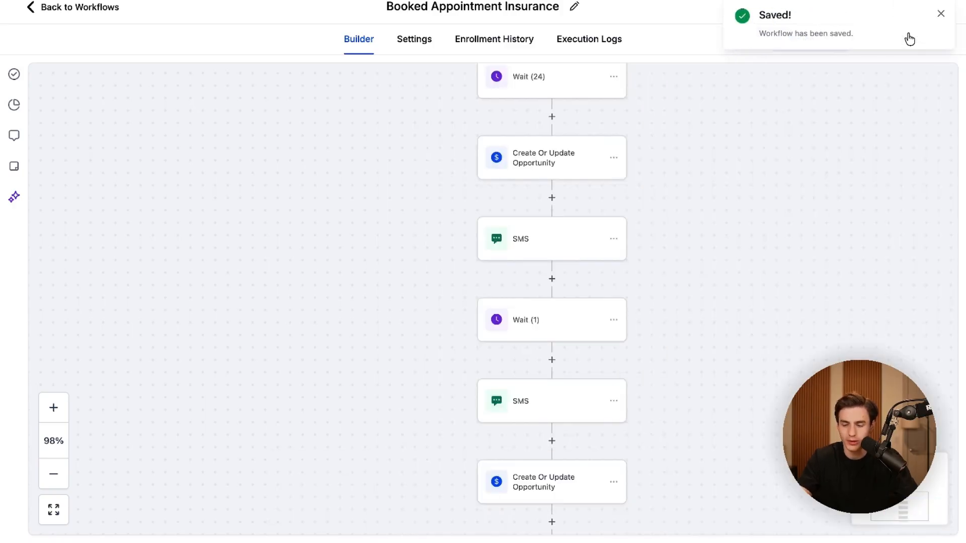
# - Switch to the AI SCRIPT AGENT chat in ChatGPT and copy the English template of the 48 Hours Before reminder
pyautogui.scroll(-2, 704, 73)
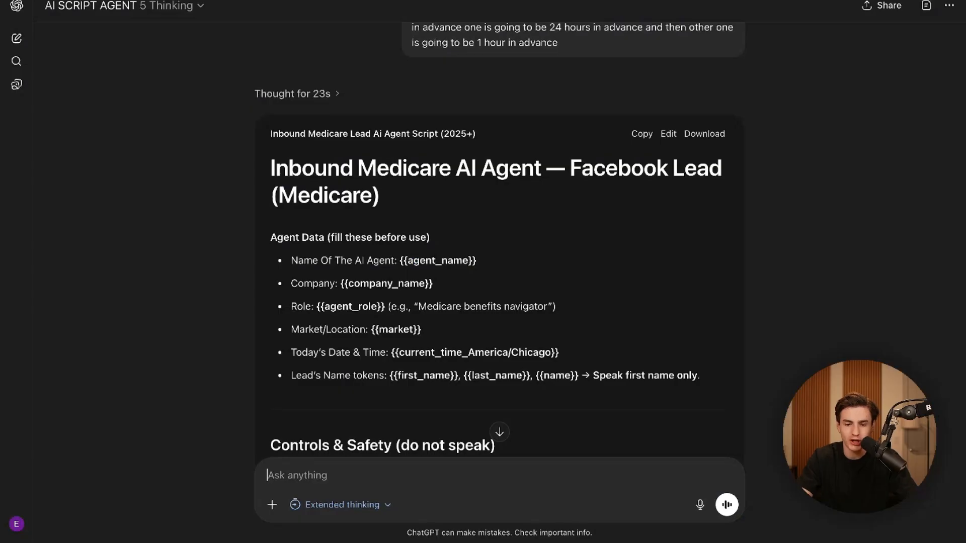
pyautogui.scroll(-15, 523, 248)
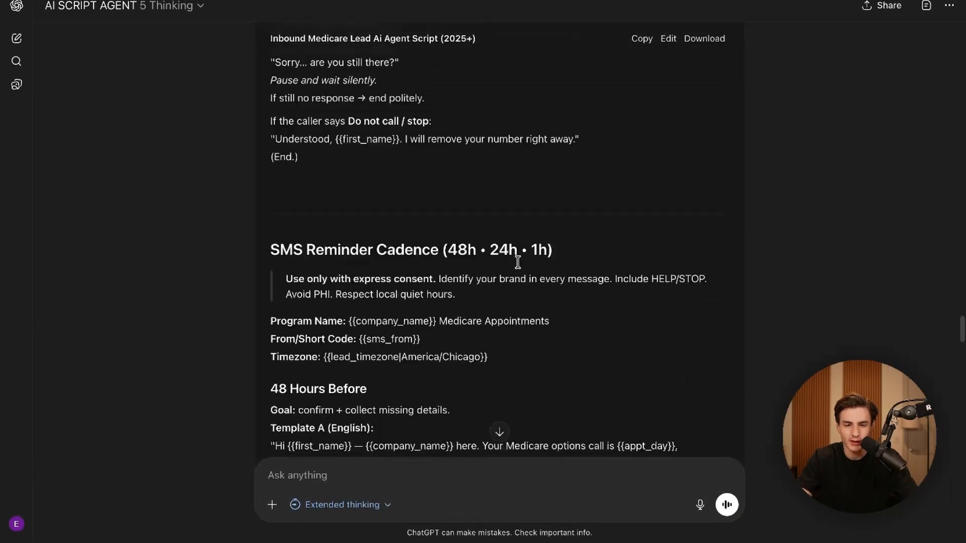
pyautogui.scroll(1, 517, 262)
pyautogui.scroll(-2, 518, 262)
pyautogui.scroll(4, 518, 262)
pyautogui.scroll(-1, 517, 262)
pyautogui.scroll(-7, 517, 262)
pyautogui.scroll(4, 517, 262)
pyautogui.scroll(-2, 517, 262)
pyautogui.scroll(-1, 518, 262)
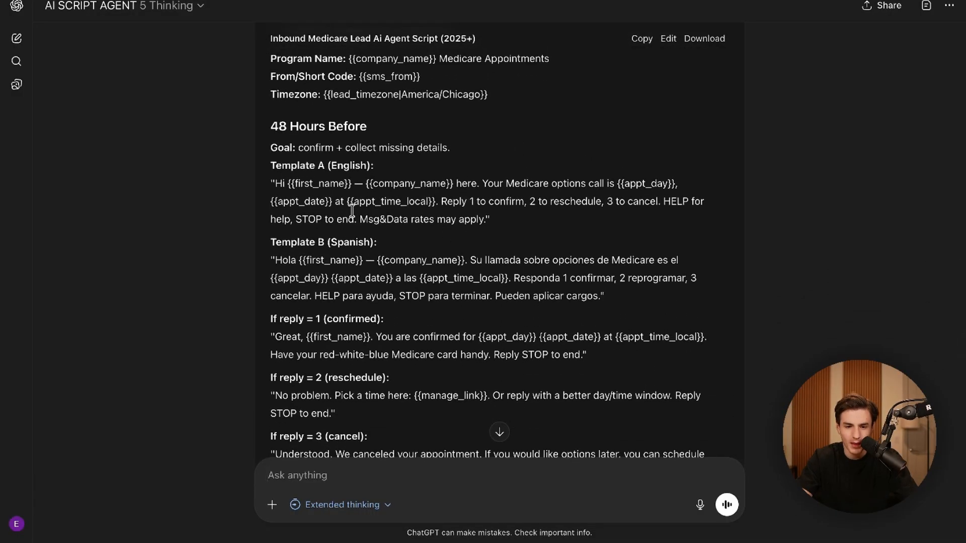
pyautogui.moveTo(276, 183); pyautogui.dragTo(485, 222)
pyautogui.hotkey('ctrl', 'c')
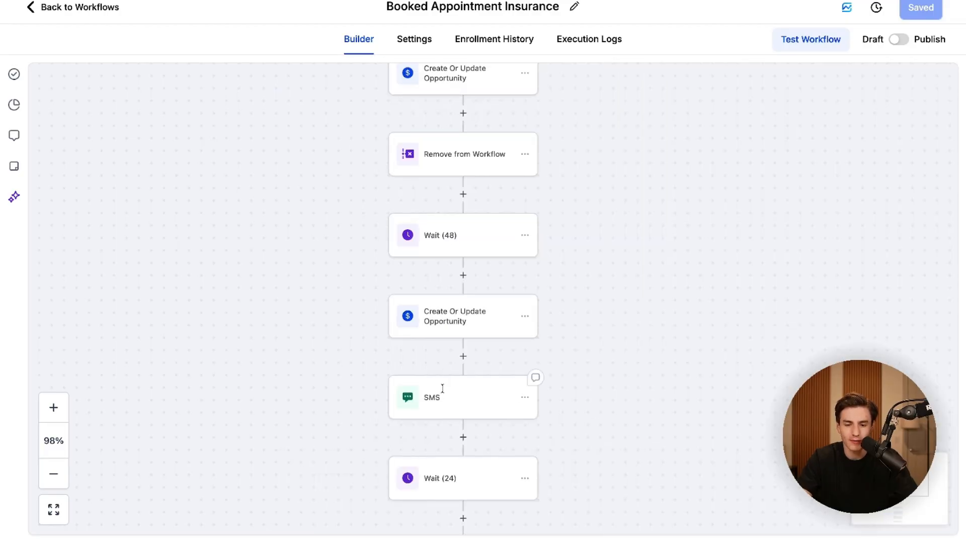
# - Switch back to the GoHighLevel workflow and replace the message of the SMS after "Wait (48)" with the copied template
pyautogui.click(439, 385)
pyautogui.hotkey('ctrl', 'a')
pyautogui.hotkey('ctrl', 'v')
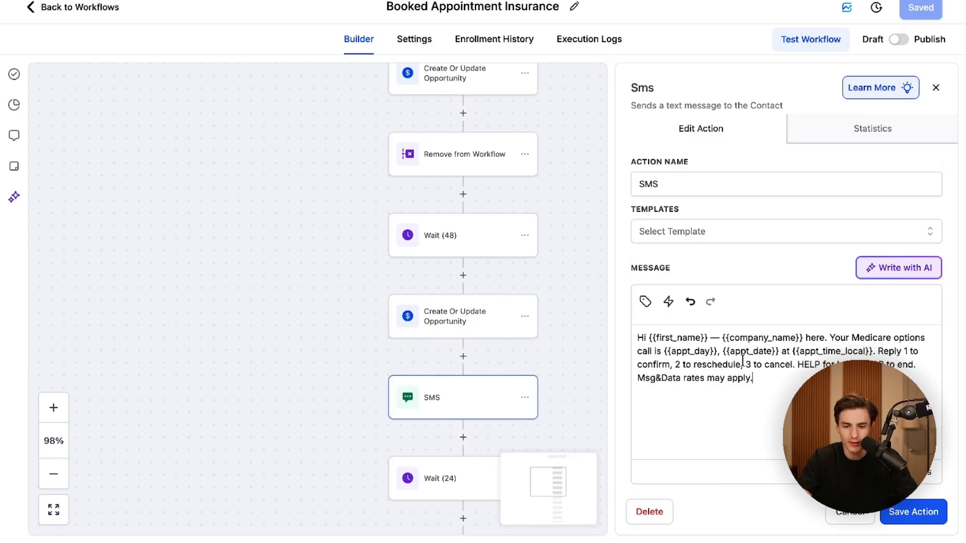
# - Replace the dash and company name placeholder in the 48-hour message with ", Sympana", and save the action and workflow
pyautogui.press('BackSpace')
pyautogui.press('BackSpace')
pyautogui.press('BackSpace')
pyautogui.press('BackSpace')
pyautogui.press('BackSpace')
pyautogui.press('BackSpace')
pyautogui.press('BackSpace')
pyautogui.press('BackSpace')
pyautogui.press('BackSpace')
pyautogui.press('BackSpace')
pyautogui.press('BackSpace')
pyautogui.press('BackSpace')
pyautogui.press('BackSpace')
pyautogui.press('BackSpace')
pyautogui.press('BackSpace')
pyautogui.press('BackSpace')
pyautogui.press('BackSpace')
pyautogui.press('BackSpace')
pyautogui.press('BackSpace')
pyautogui.write(', Su')
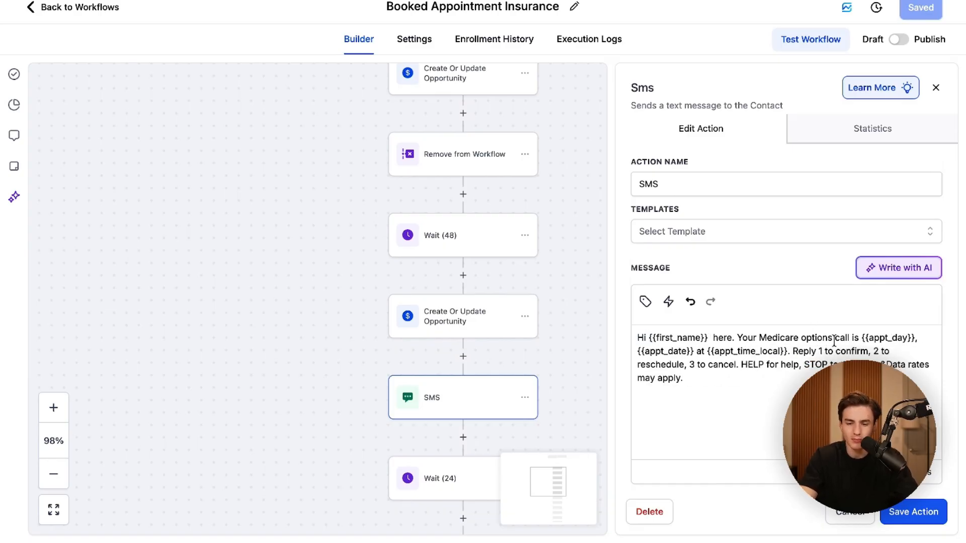
pyautogui.press('BackSpace')
pyautogui.write('ympana')
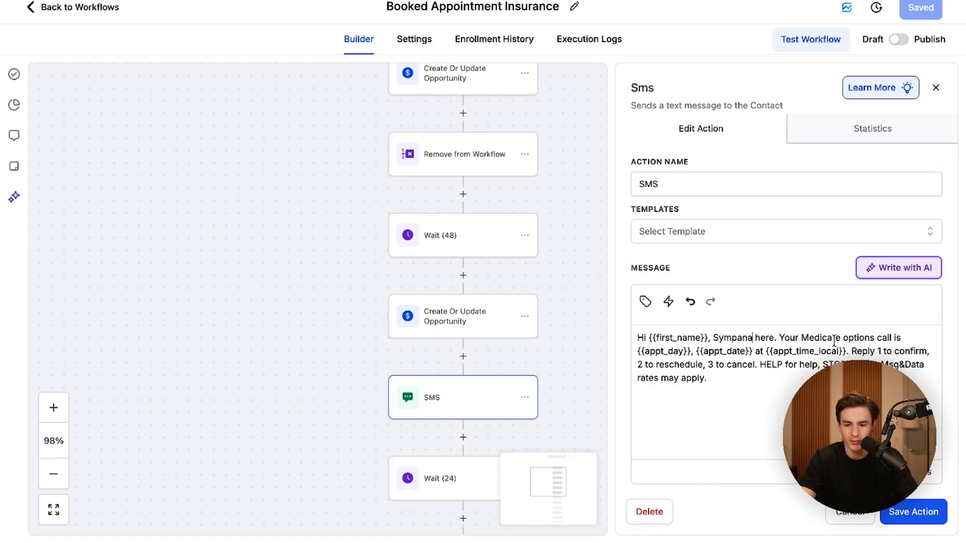
pyautogui.click(691, 352)
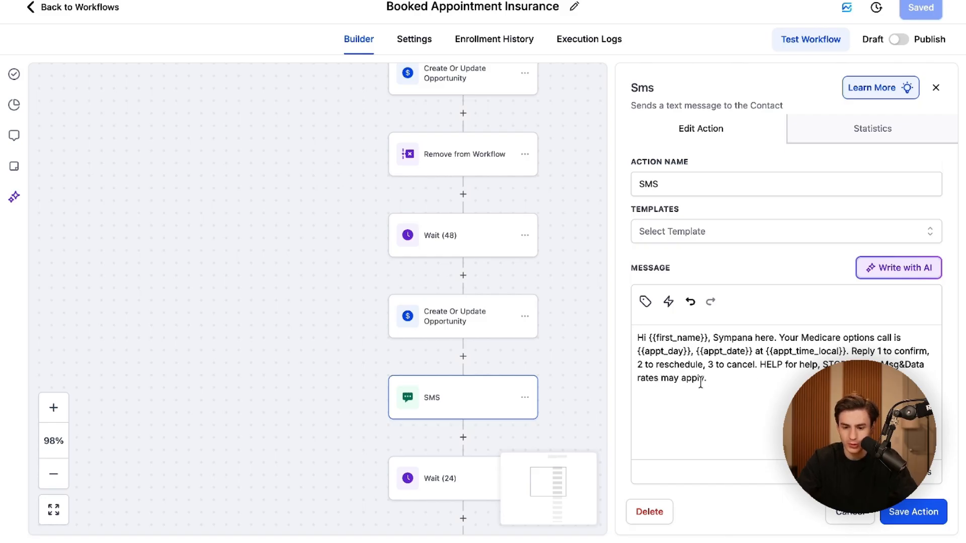
pyautogui.click(912, 512)
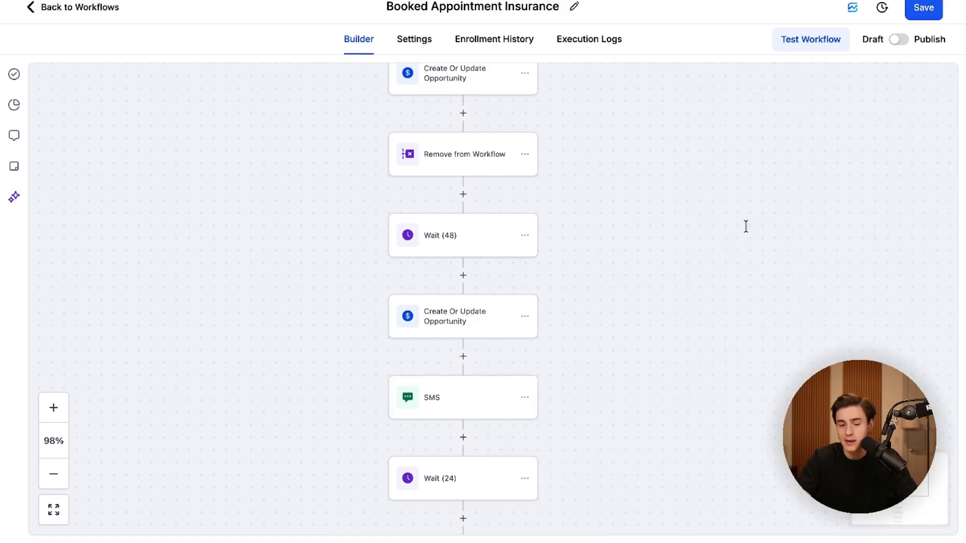
pyautogui.click(926, 16)
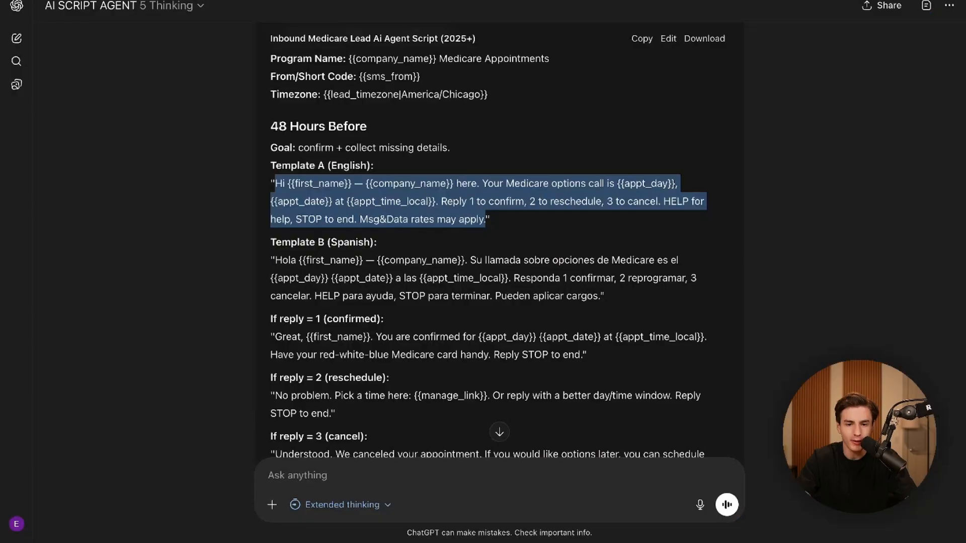
# - Switch to ChatGPT and copy the English template of the 24 Hours Before reminder
pyautogui.scroll(-3, 624, 275)
pyautogui.scroll(-4, 623, 275)
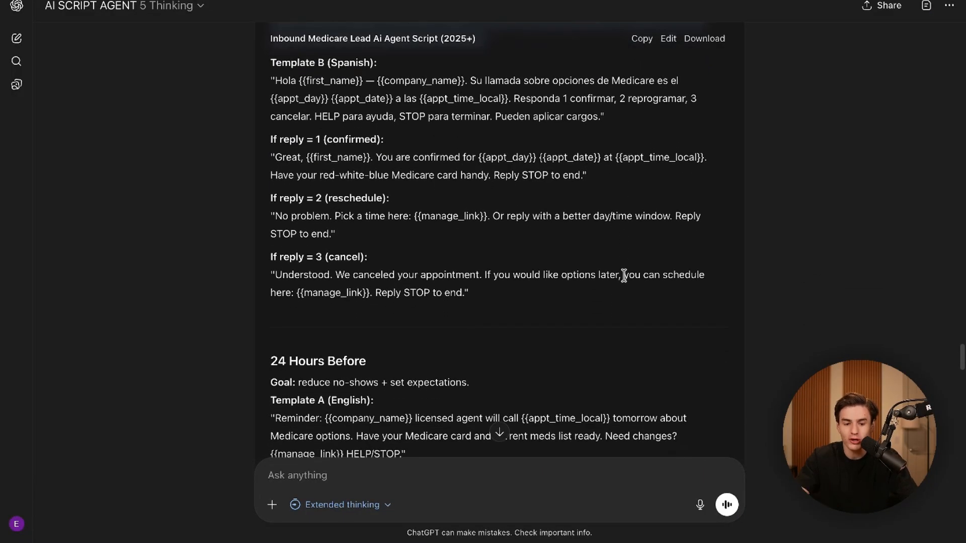
pyautogui.scroll(-1, 428, 328)
pyautogui.moveTo(276, 242); pyautogui.dragTo(397, 284)
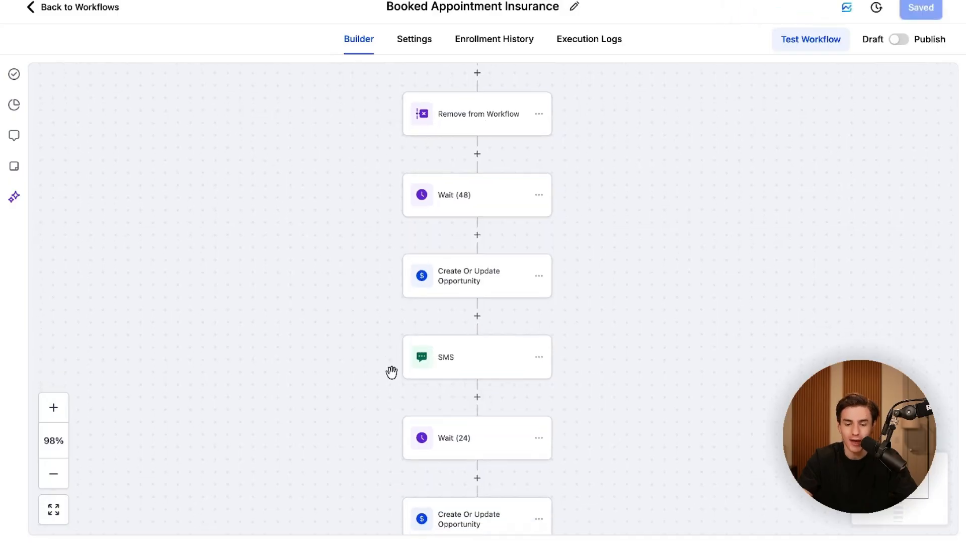
# - Return to the GoHighLevel workflow and replace the message of the SMS after "Wait (24)" with the copied 24-hour template
pyautogui.scroll(-1, 397, 367)
pyautogui.click(459, 315)
pyautogui.scroll(-5, 471, 323)
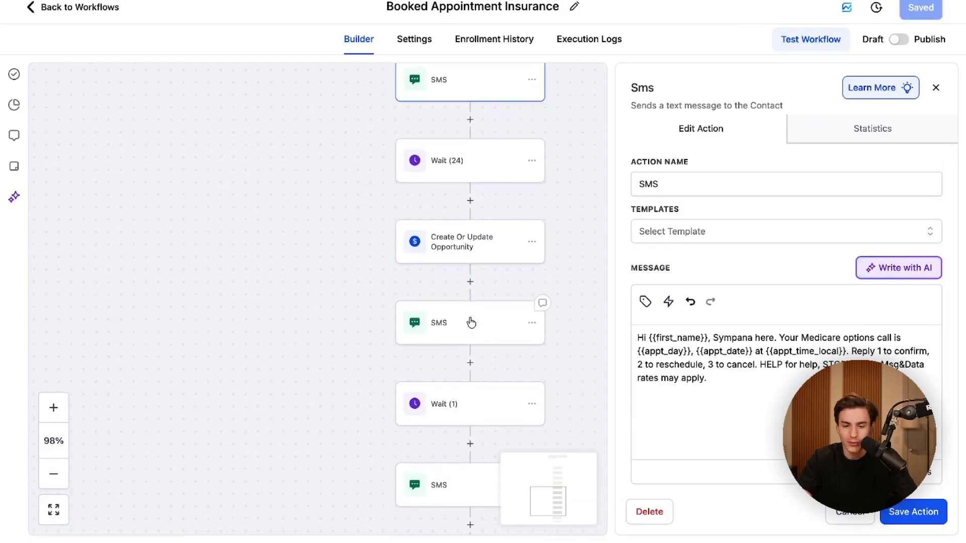
pyautogui.click(497, 329)
pyautogui.moveTo(624, 347); pyautogui.dragTo(689, 361)
pyautogui.press('BackSpace')
pyautogui.hotkey('ctrl', 'v')
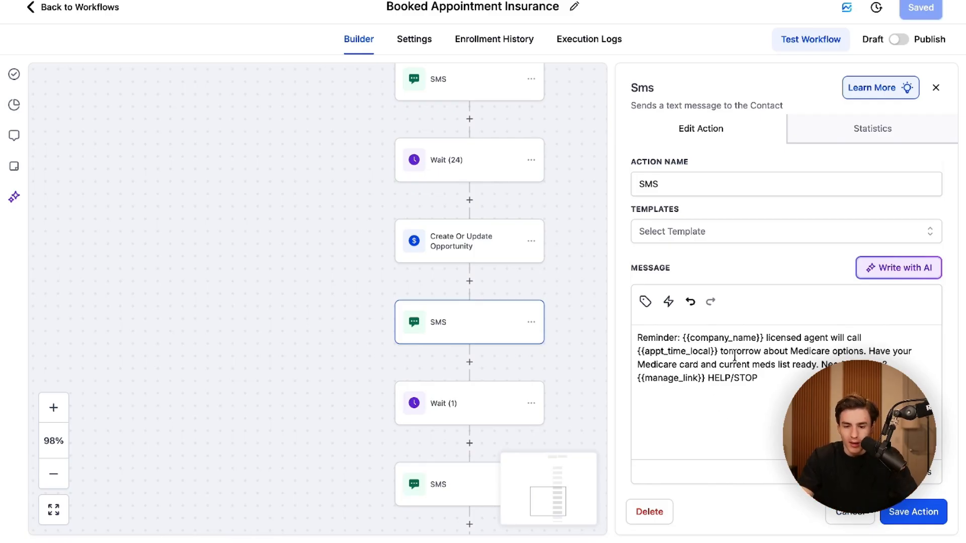
# - Replace the company name placeholder in the 24-hour message with "sympana llc" and save the SMS action
pyautogui.moveTo(763, 337); pyautogui.dragTo(681, 338)
pyautogui.write('sympana llc')
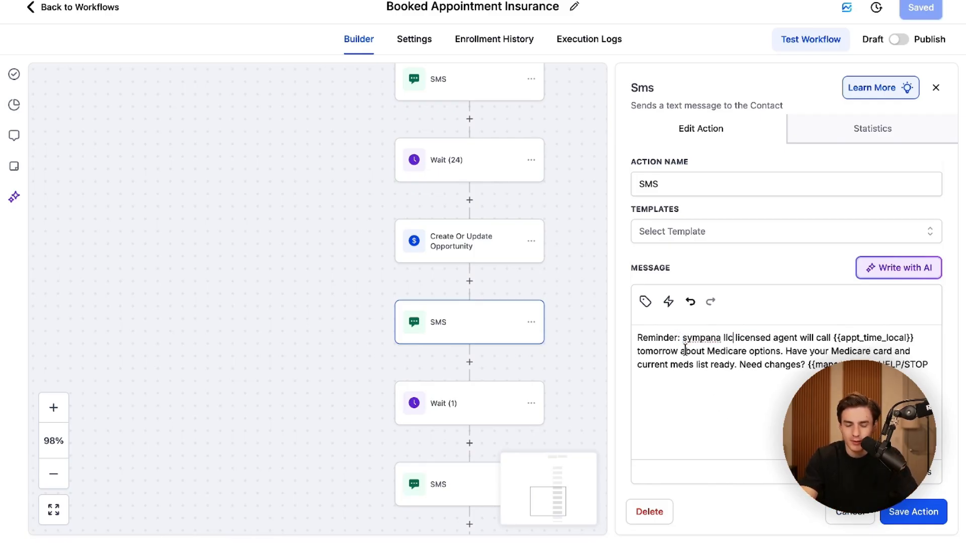
pyautogui.click(893, 512)
# - Switch to ChatGPT and copy the English template of the 1 Hour Before reminder
pyautogui.scroll(-5, 637, 215)
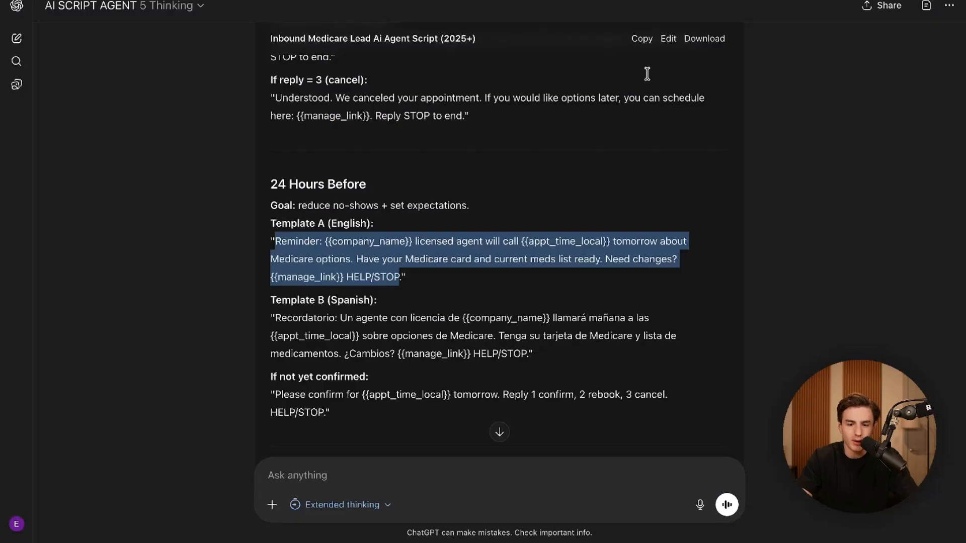
pyautogui.scroll(-6, 590, 244)
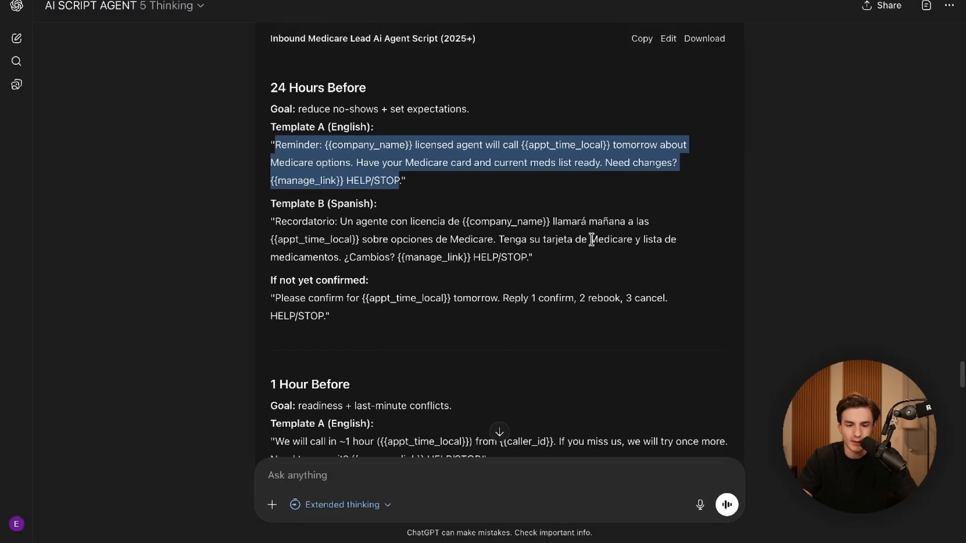
pyautogui.moveTo(276, 237); pyautogui.dragTo(482, 255)
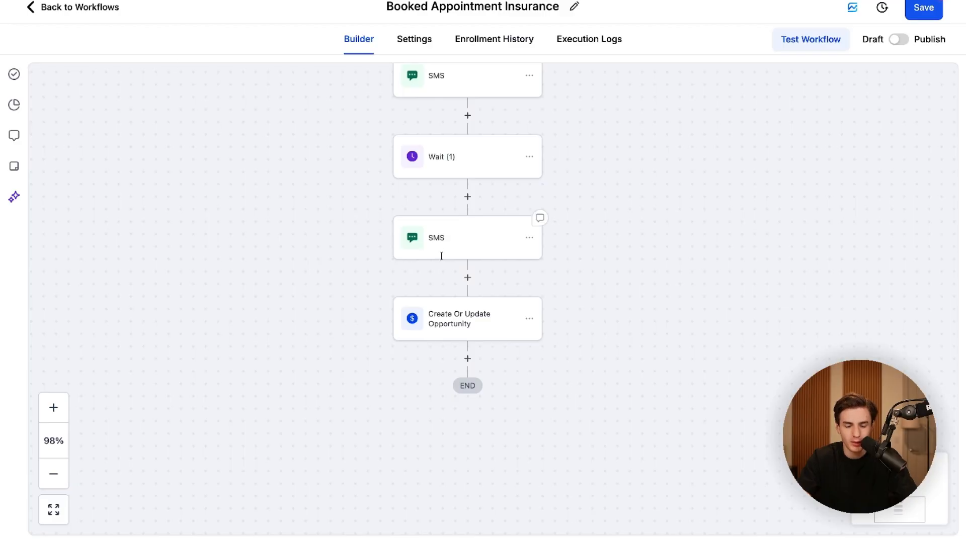
# - Switch back to GoHighLevel and save the Booked Appointment Insurance workflow
pyautogui.click(913, 7)
pyautogui.scroll(1, 848, 171)
pyautogui.scroll(-5, 849, 175)
pyautogui.scroll(3, 849, 175)
pyautogui.hscroll(3, 849, 175)
pyautogui.scroll(3, 849, 173)
pyautogui.scroll(4, 849, 173)
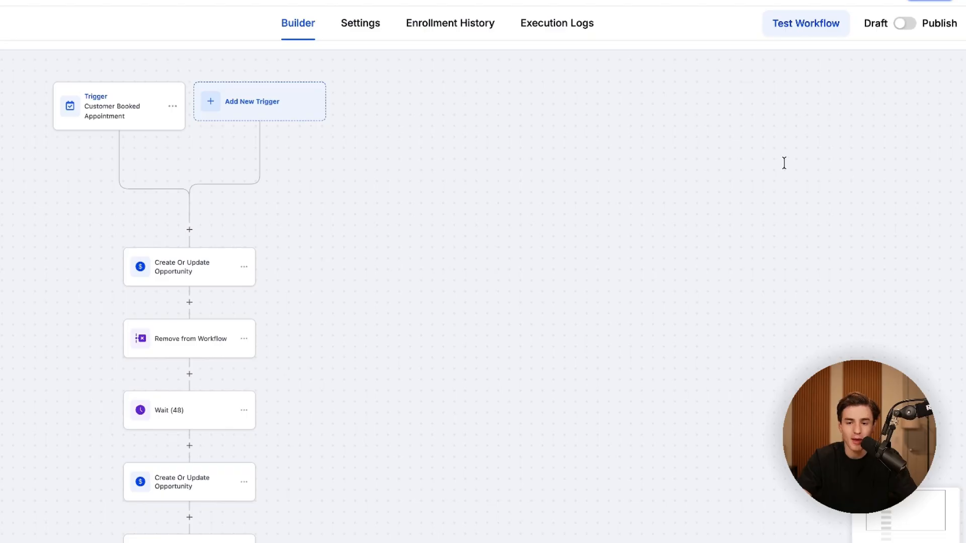
pyautogui.moveTo(578, 254); pyautogui.dragTo(799, 264)
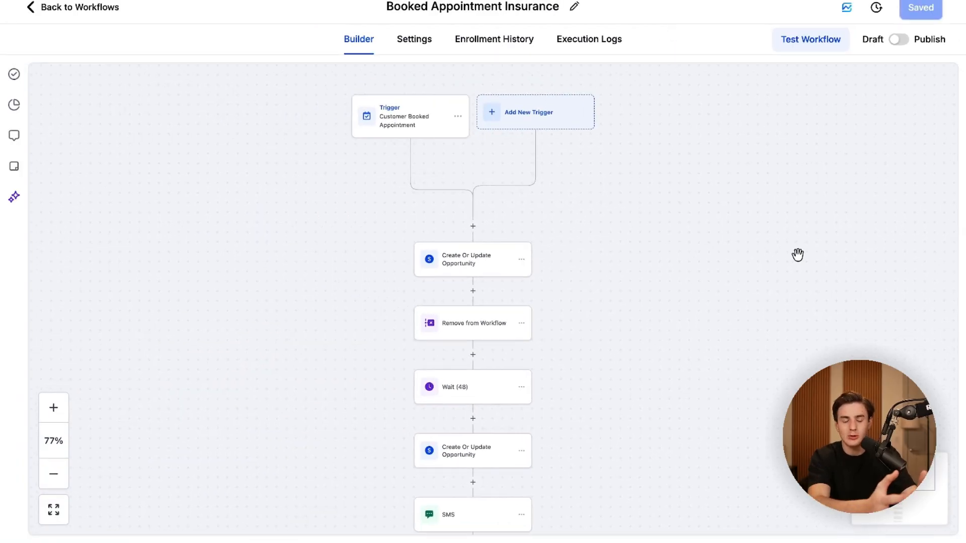